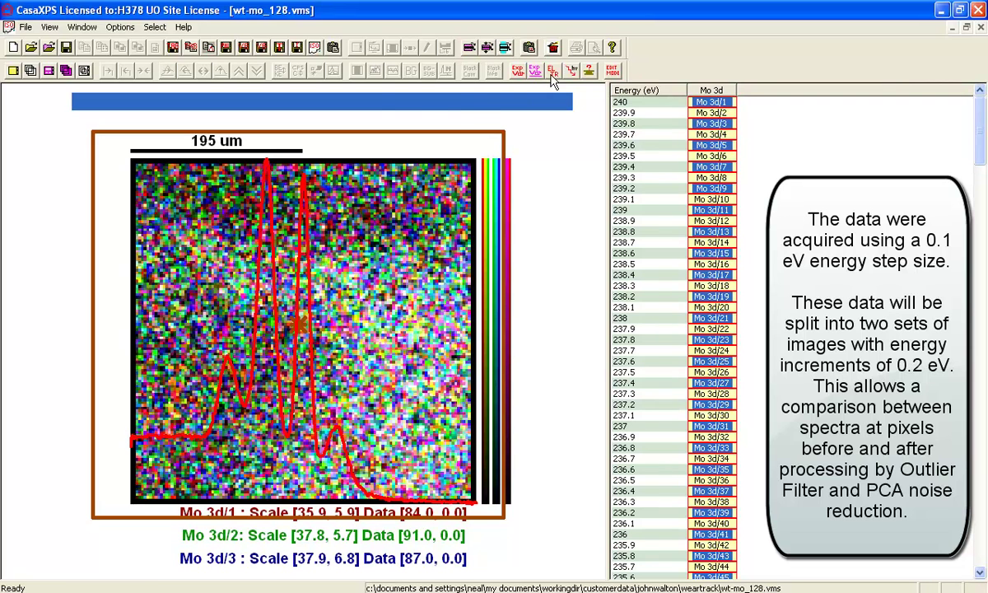
Reassign the transition of the odd-numbered Mo 3d images to 'Mo 3d b'
click(517, 70)
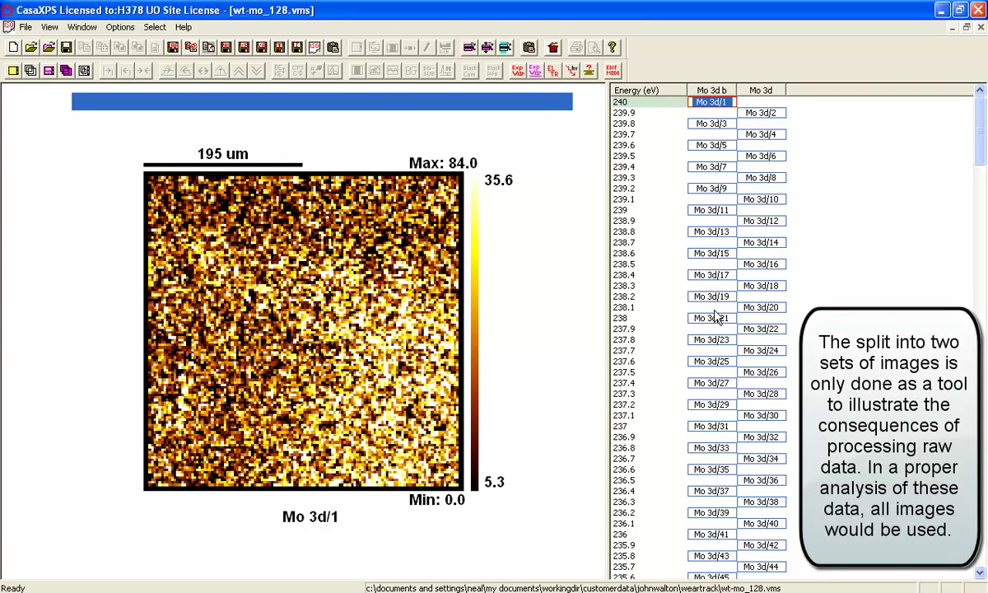
Overlay Mo 3d/1, 3d/3 and 3d/5 in colour and draw a diagonal line profile across the image
click(694, 90)
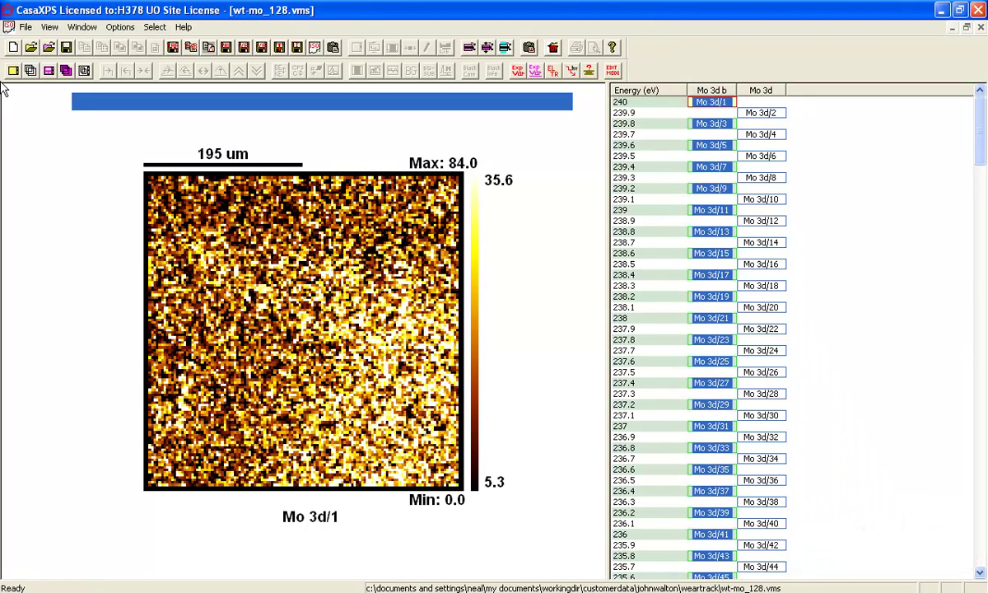
click(31, 70)
mouse_move(108, 133)
mouse_down()
mouse_move(395, 292)
mouse_move(461, 297)
mouse_move(530, 527)
mouse_up()
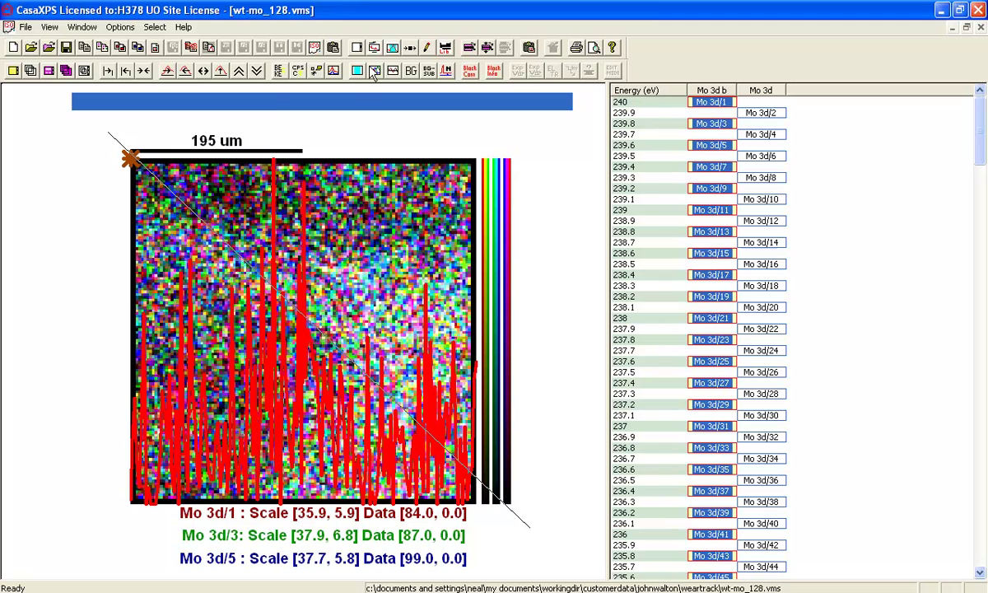
Bring up the Colour Scales settings of the Image Processing options
click(119, 27)
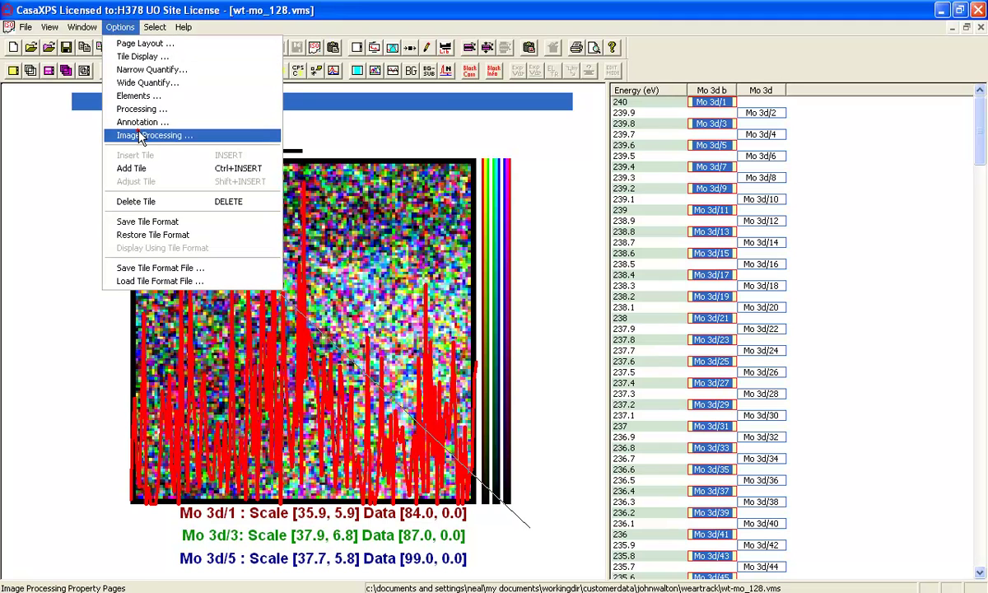
click(153, 135)
drag(357, 123, 619, 218)
click(692, 241)
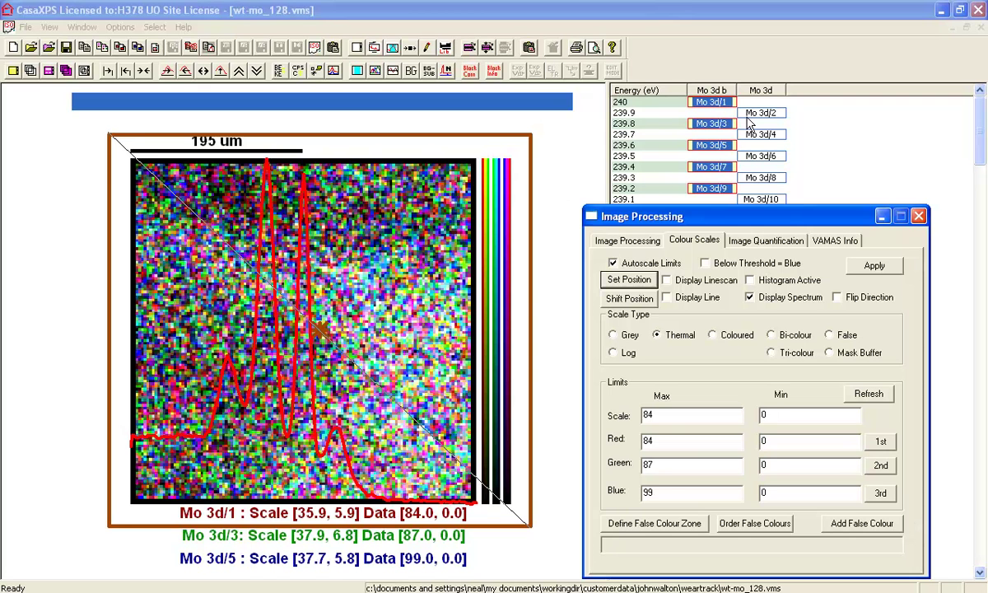
Compare the Mo 3d/2, 3d/4, 3d/6 overlay with the Mo 3d/1, 3d/3, 3d/5 overlay
click(761, 90)
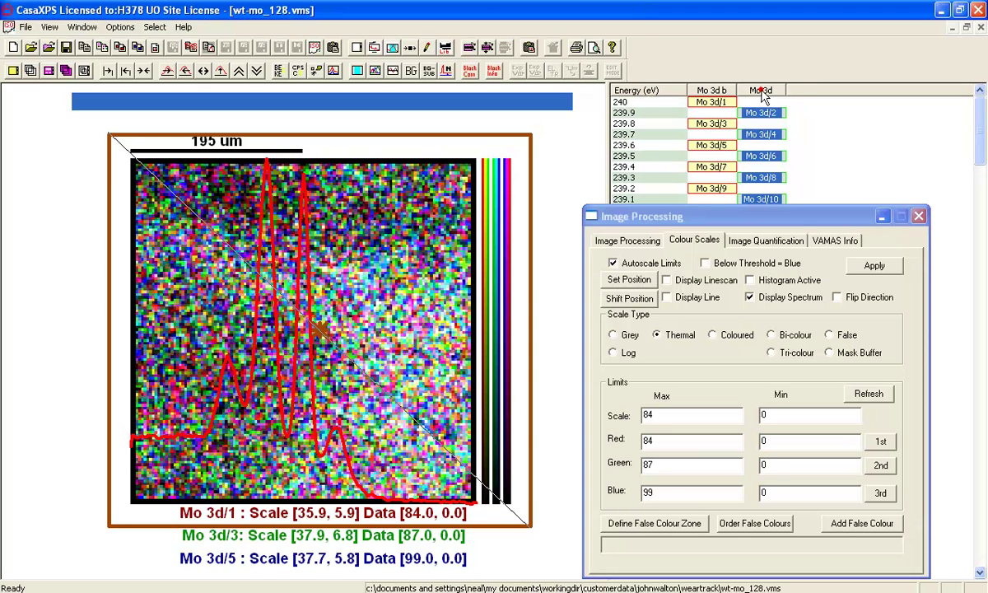
click(30, 71)
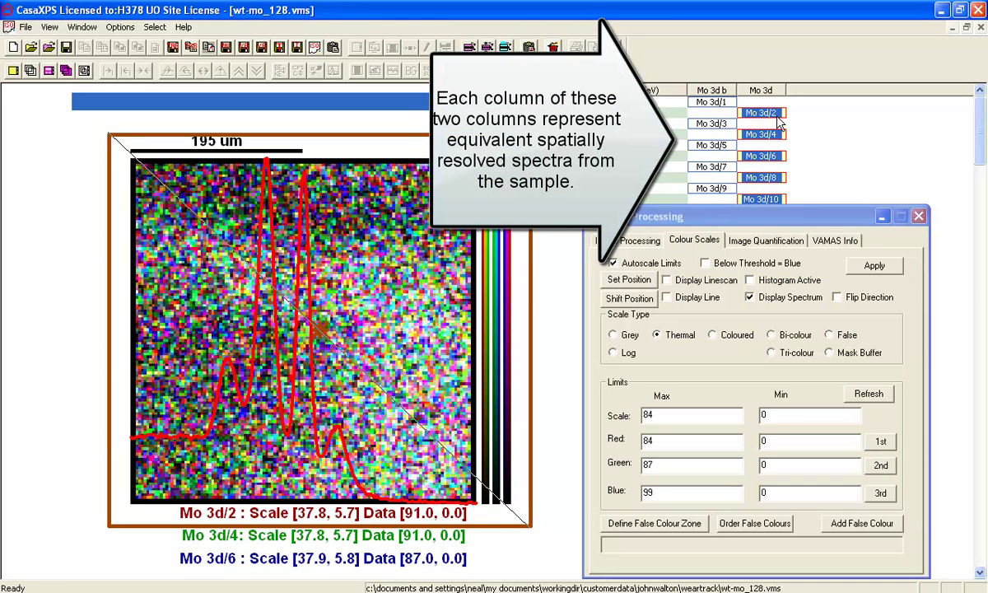
click(700, 90)
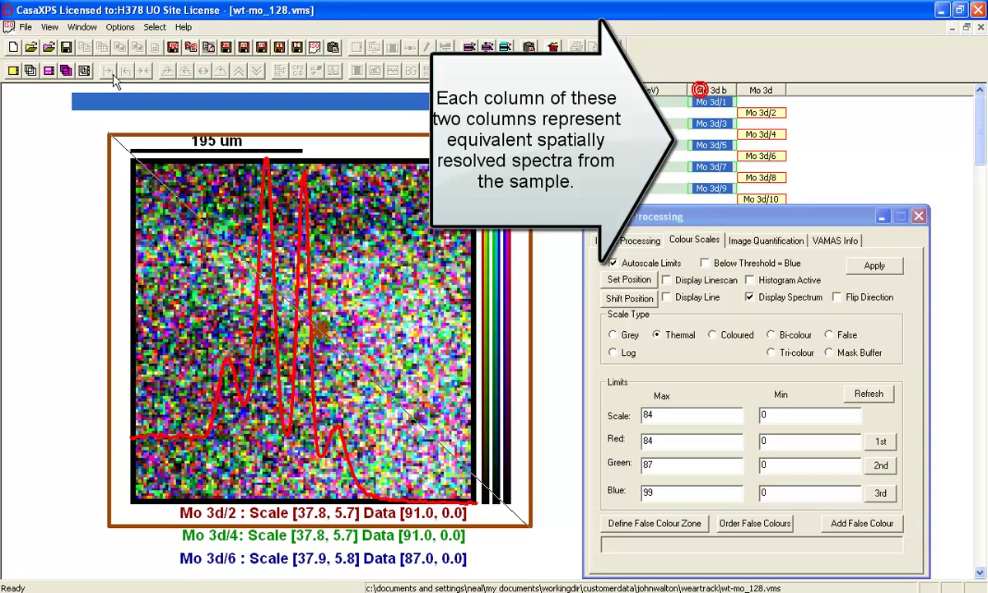
click(30, 71)
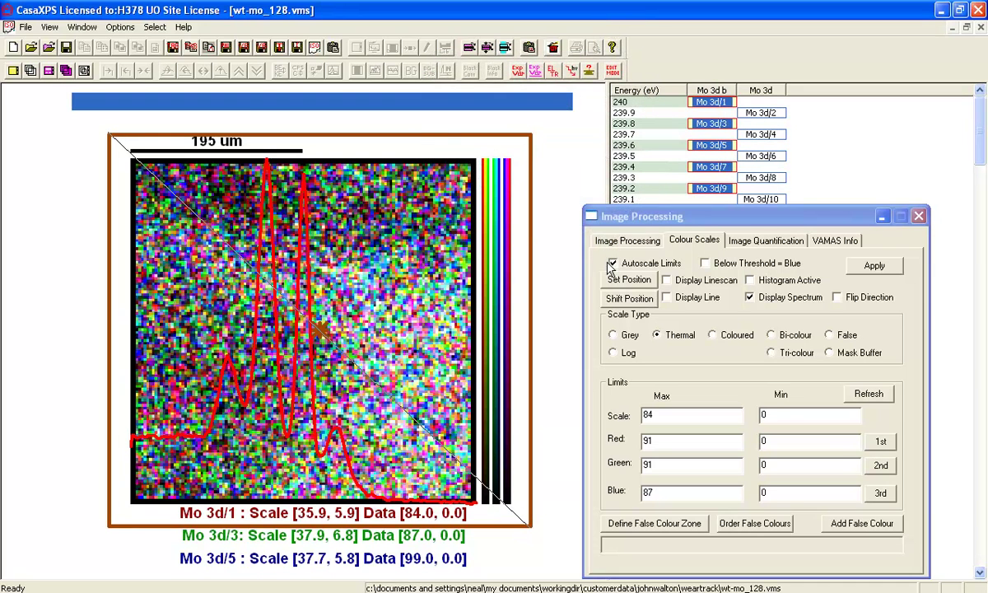
Mark the pixel at (70,60), plot its spectrum, and reselect the Mo 3d b images
click(321, 329)
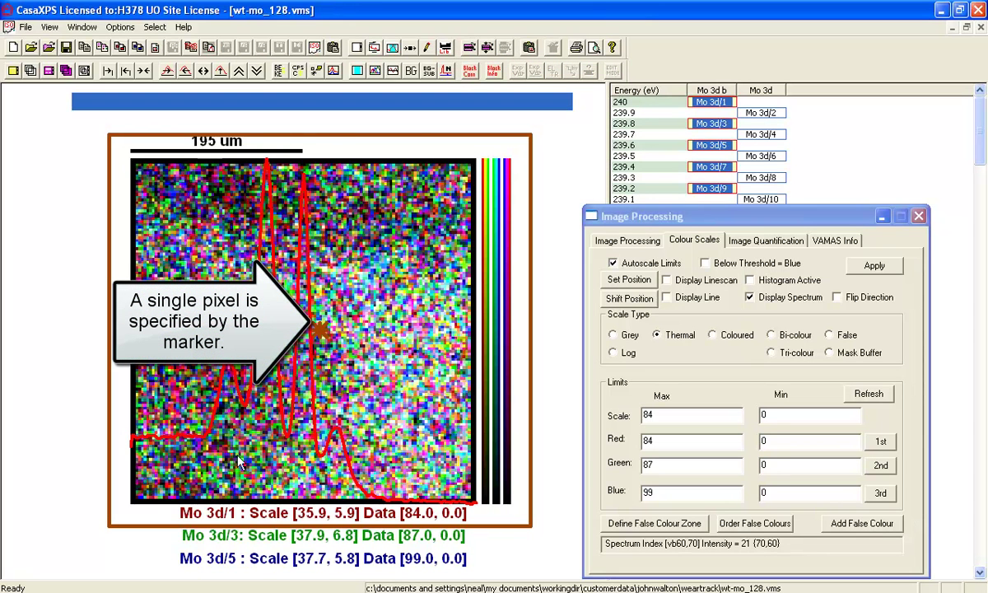
click(630, 281)
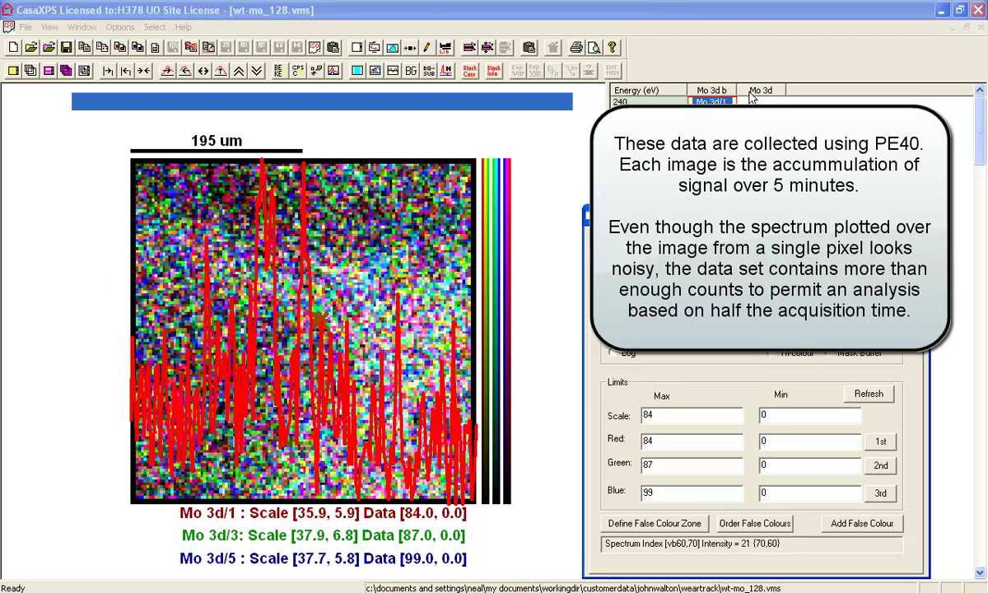
click(713, 90)
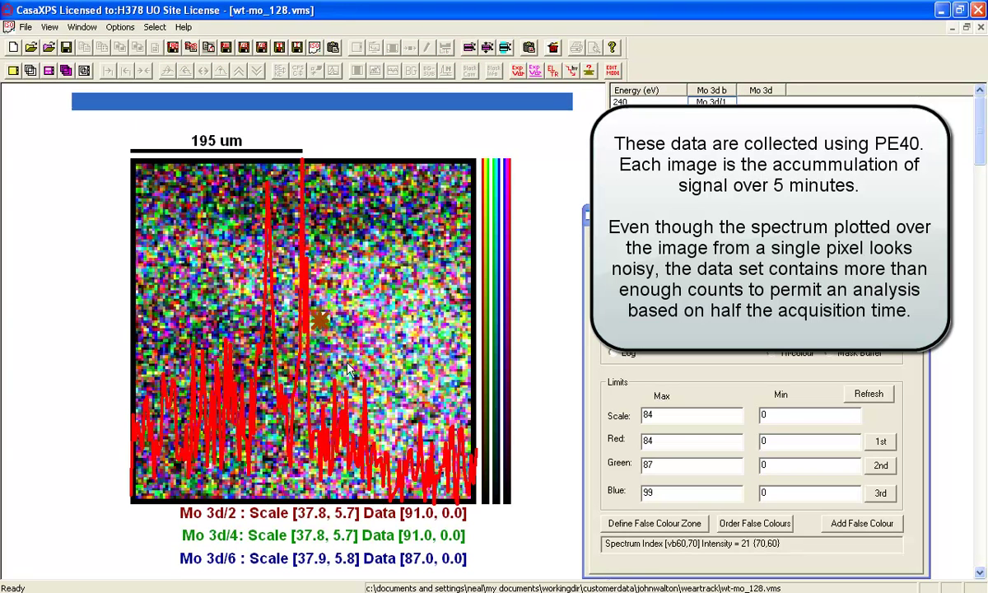
click(727, 92)
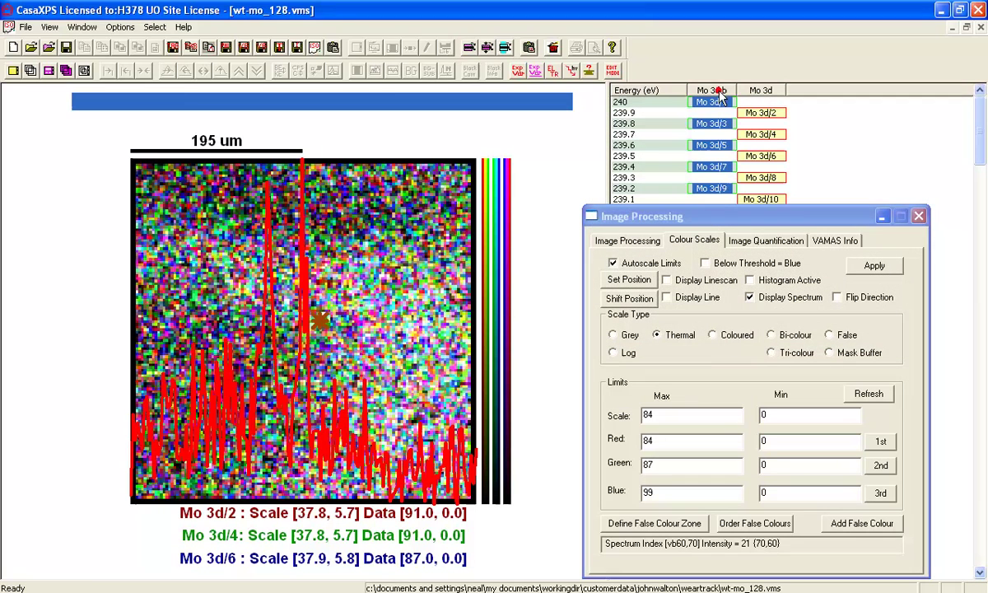
Display the selected Mo 3d b images as the Mo 3d/1, 3d/3, 3d/5 overlay
click(30, 71)
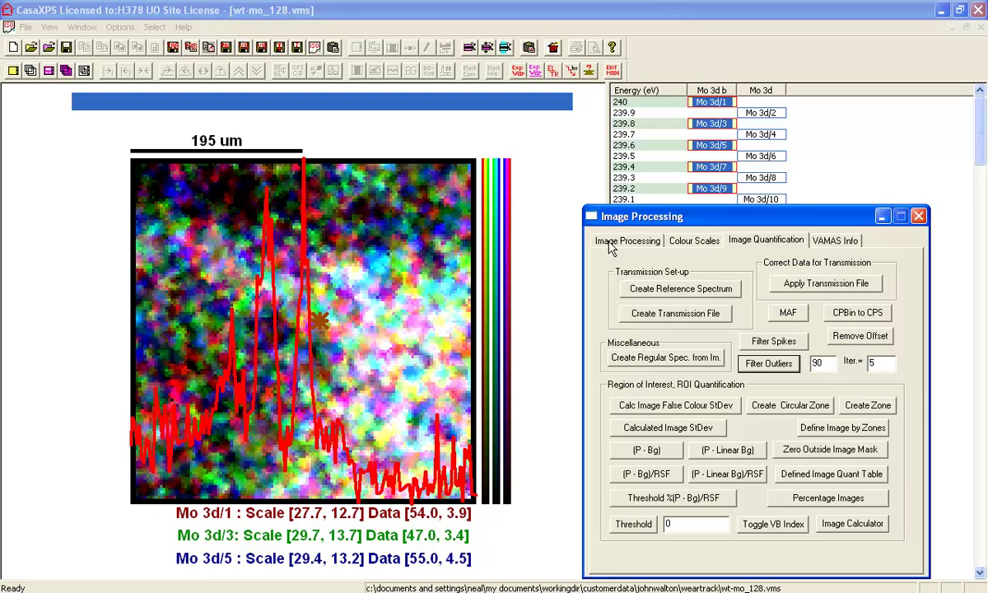
Run Pred. OpS with 10 scans and 8 abstract factors, then redisplay the noise-reduced Mo 3d b images
click(610, 239)
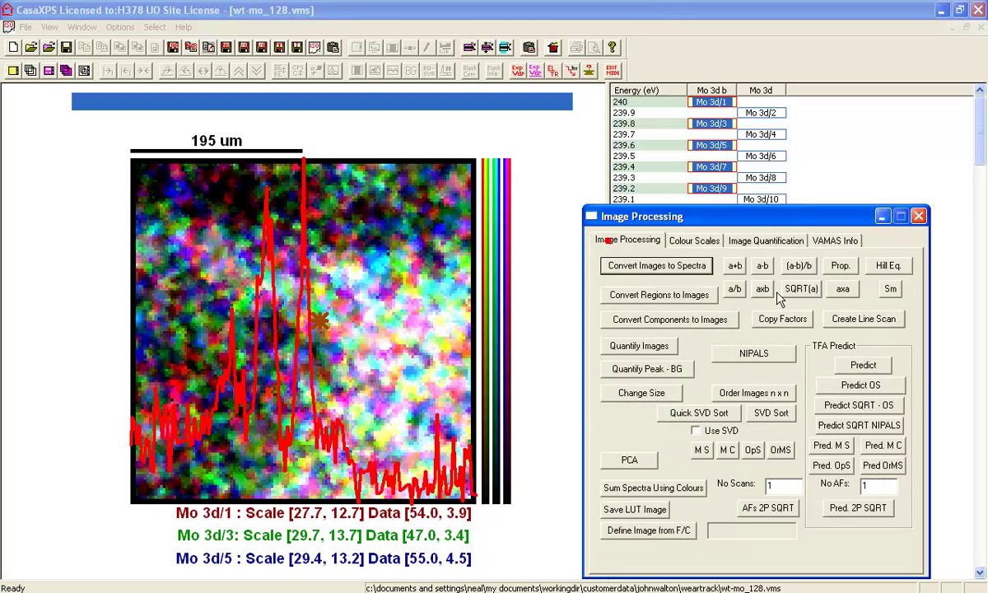
click(793, 488)
text(0)
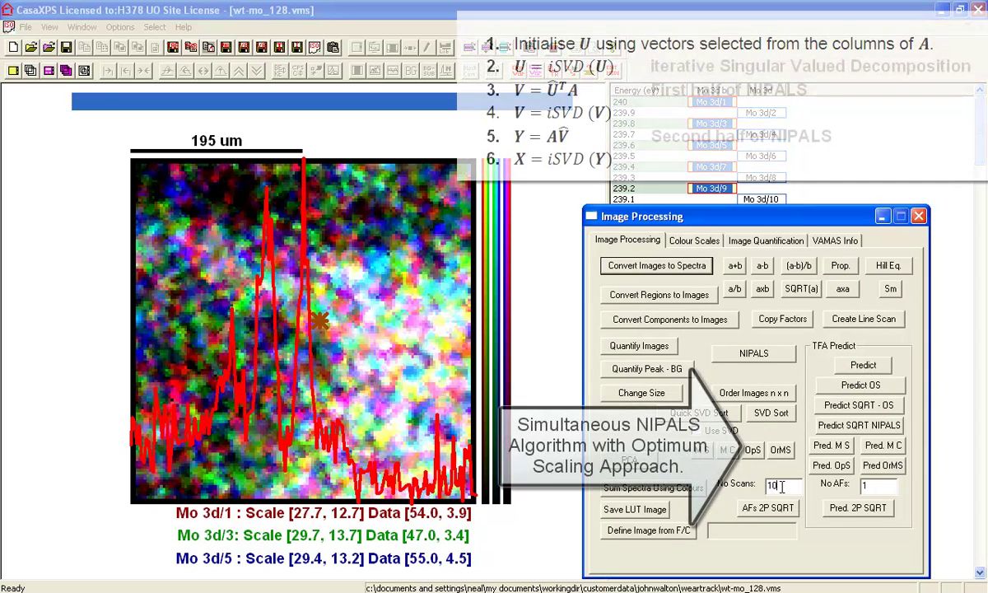
double_click(865, 485)
text(8)
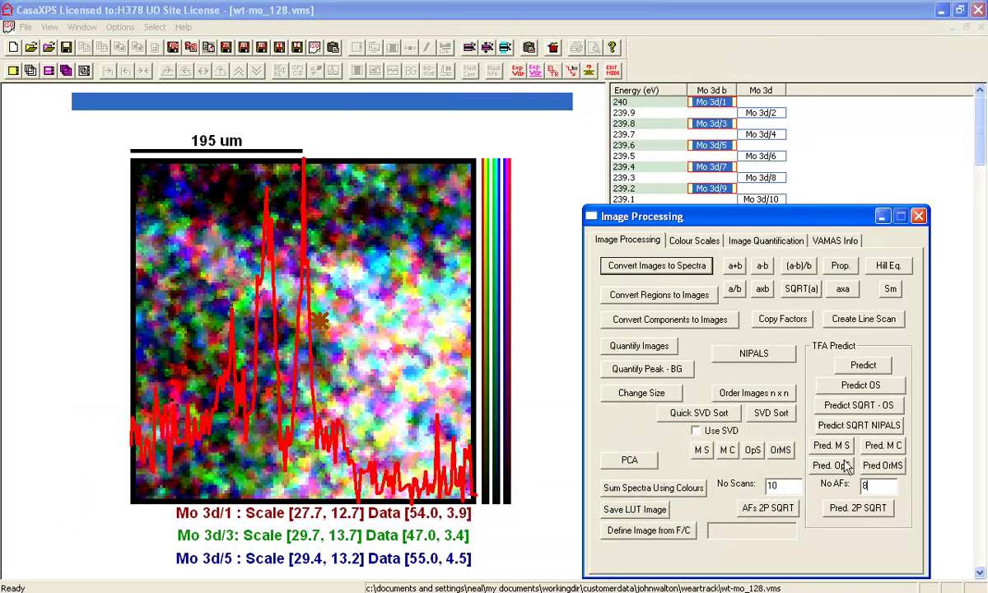
click(841, 466)
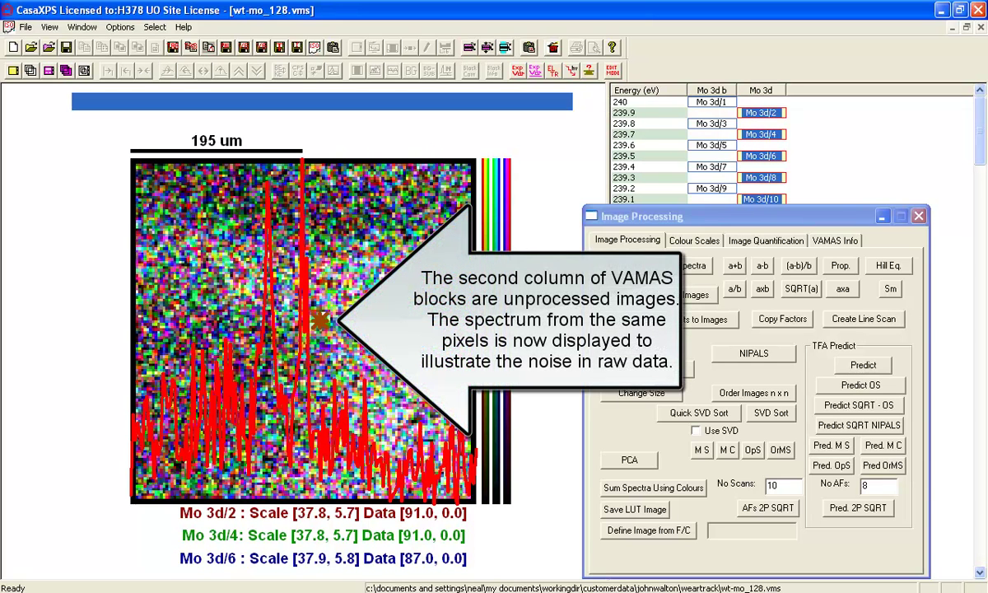
click(663, 89)
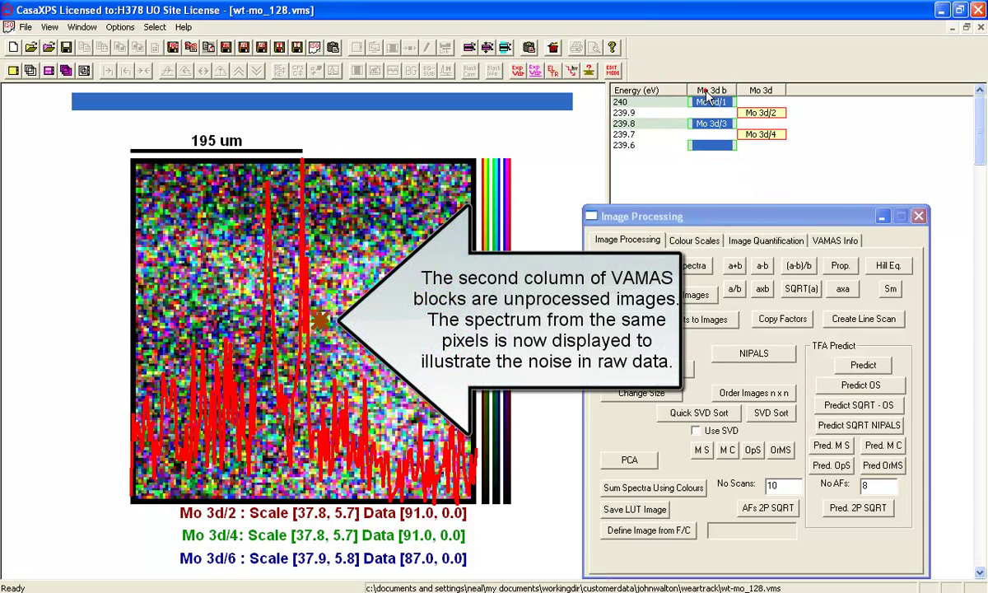
click(30, 70)
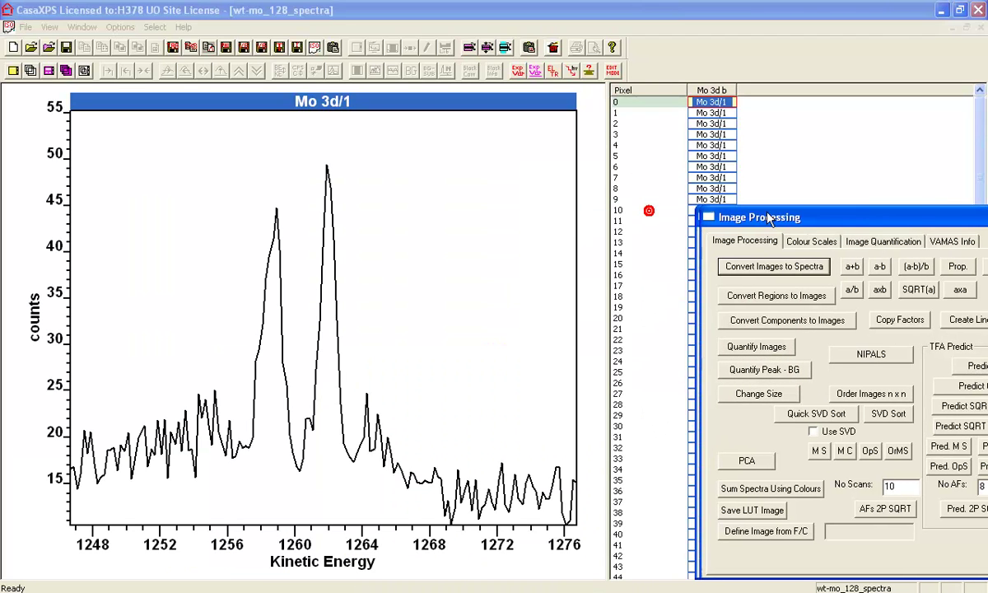
Overlay all 128 Mo 3d b pixel spectra over 1248–1276 and show the VAMAS Info settings
drag(608, 186, 541, 189)
click(645, 93)
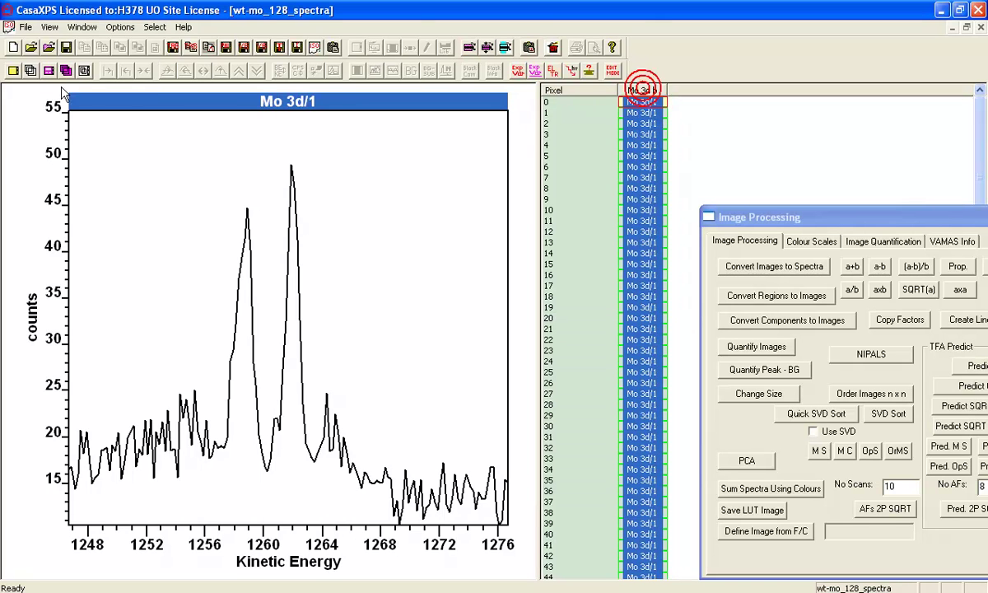
click(30, 70)
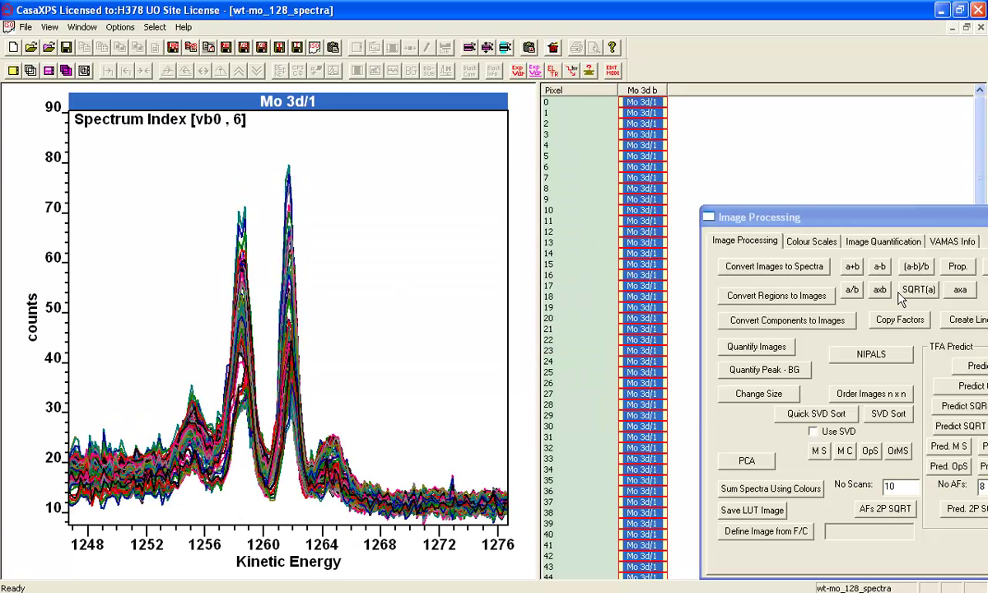
click(955, 241)
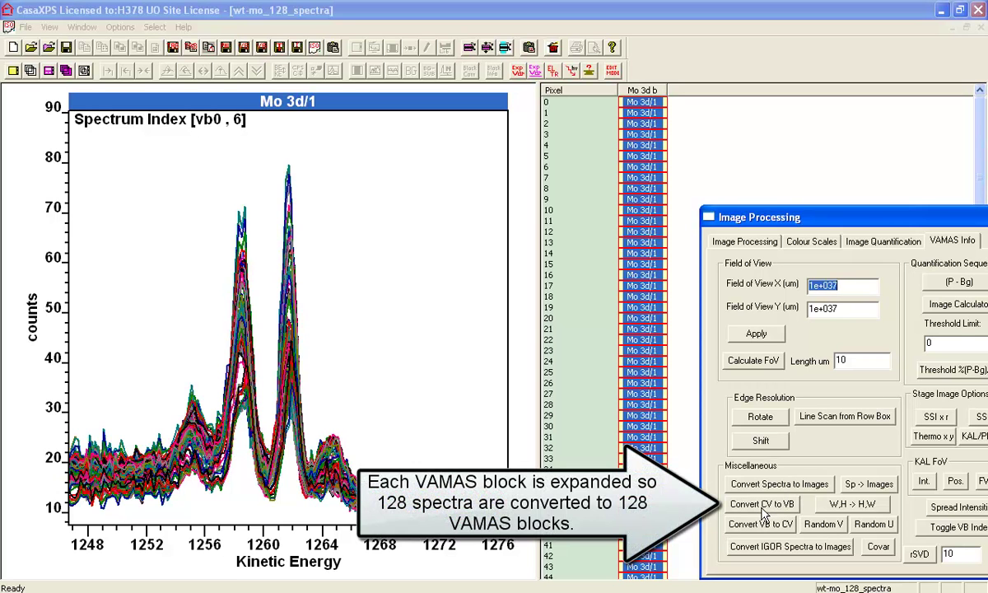
click(779, 505)
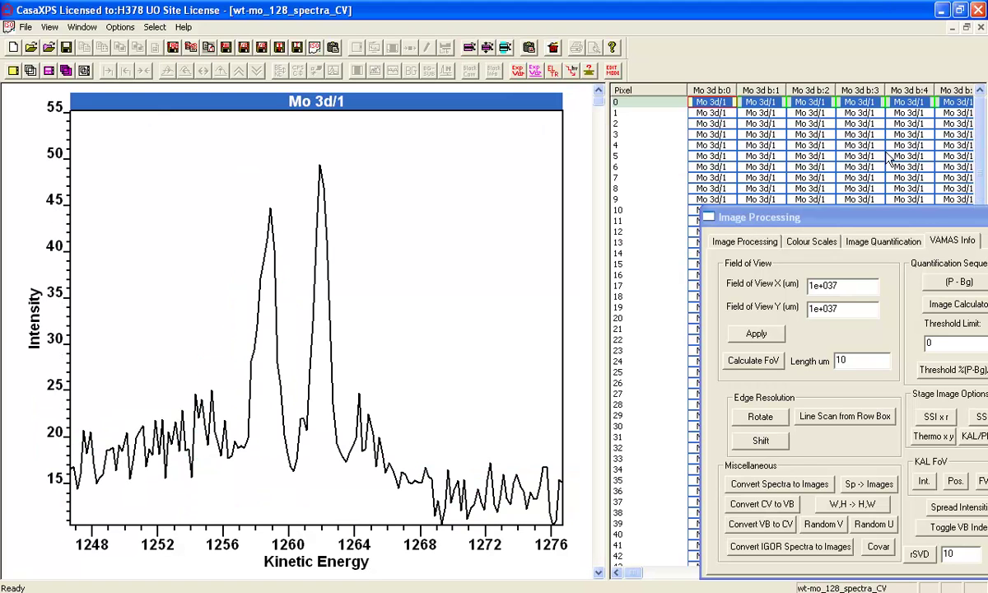
click(861, 158)
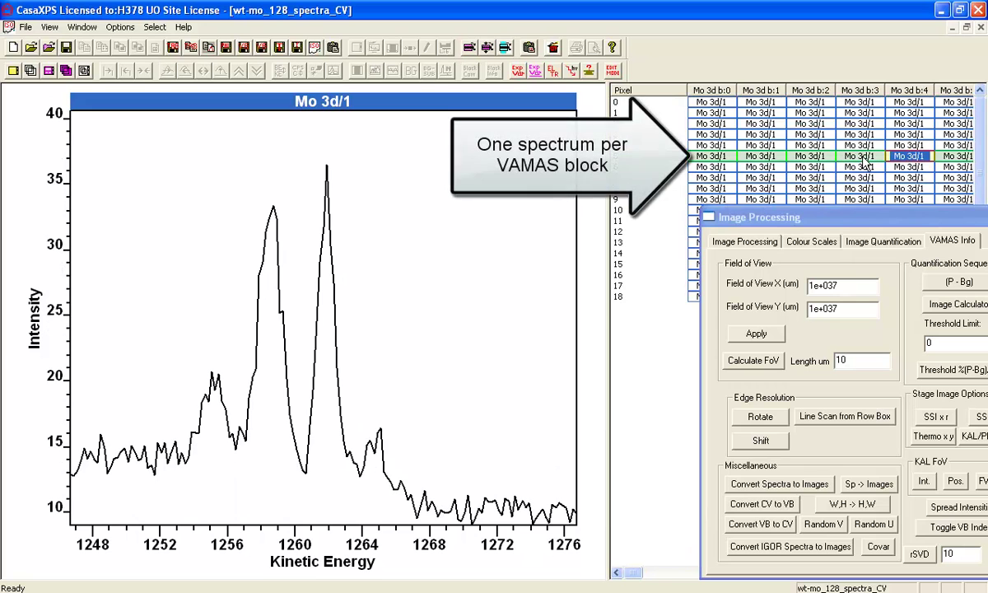
key(Right)
key(Right)
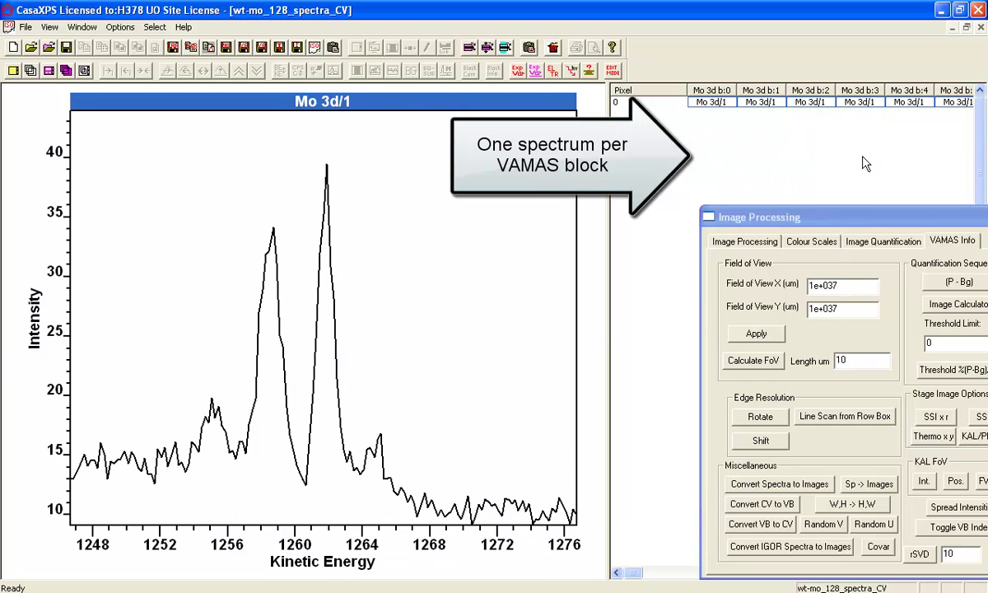
key(Down)
key(Down)
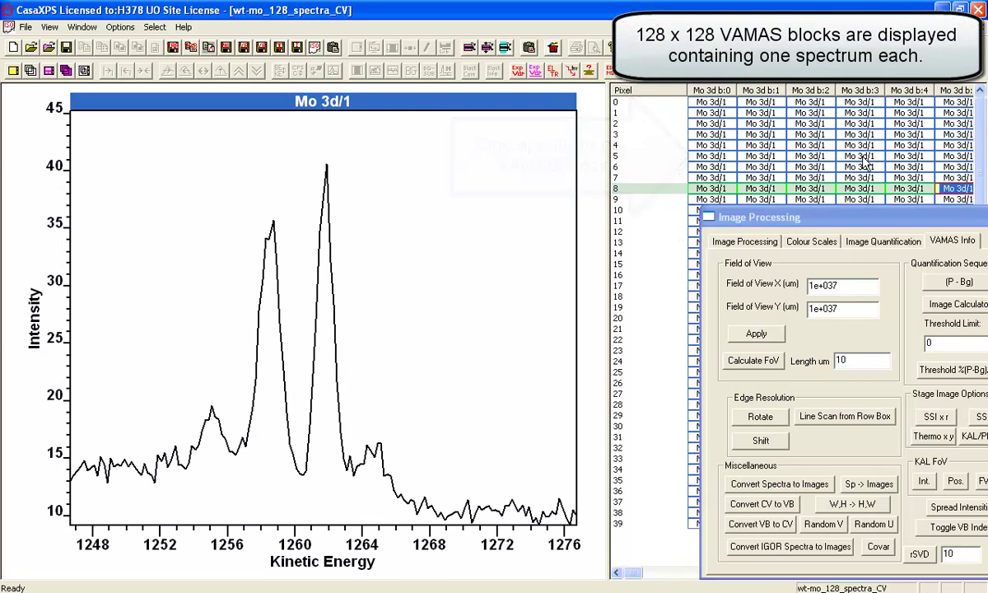
key(Down)
key(Down)
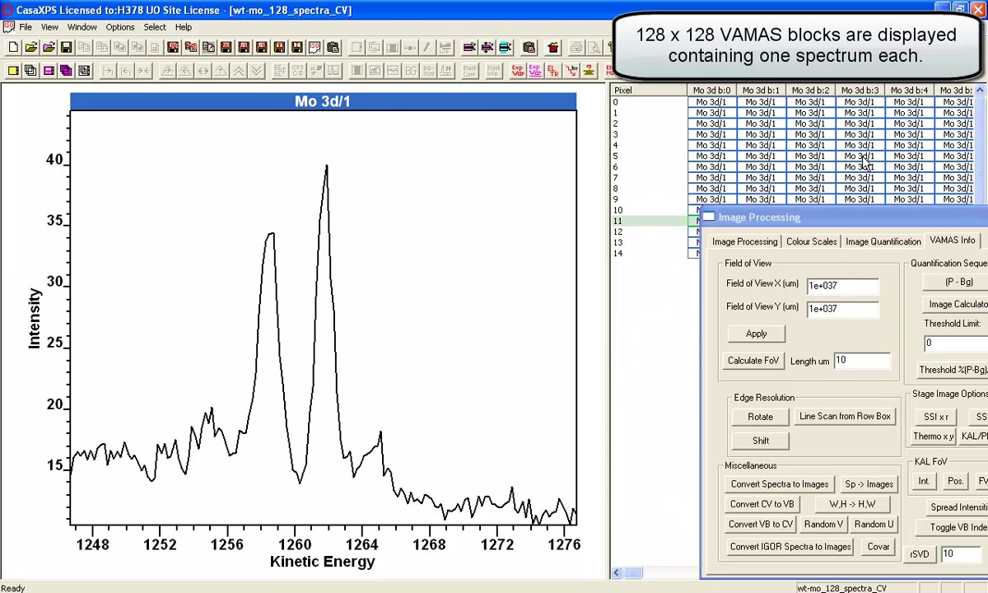
key(Down)
key(Down)
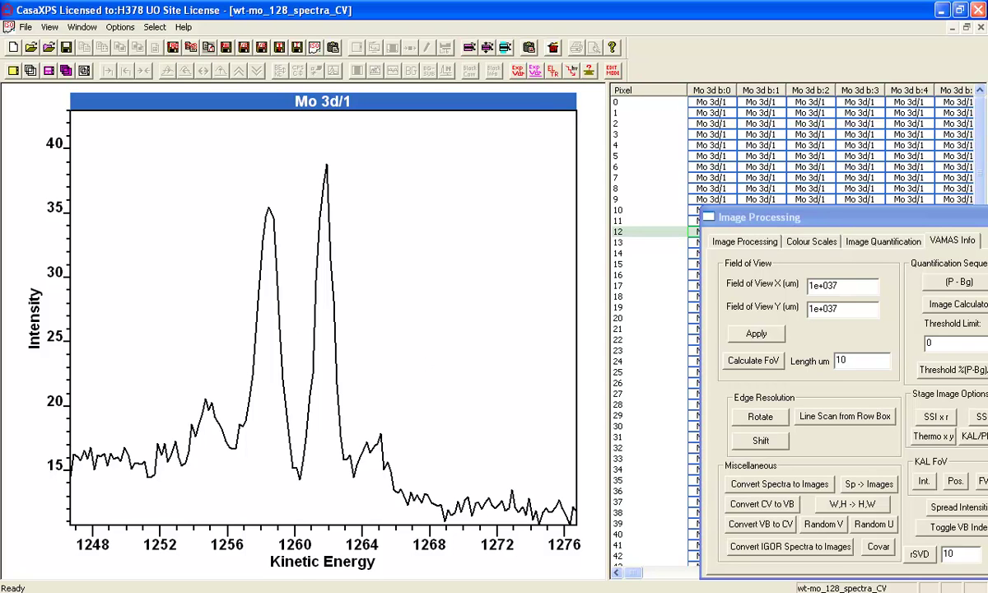
Bring up Quantification Parameters on the overlaid wt-mo_128_spectra plot
click(981, 27)
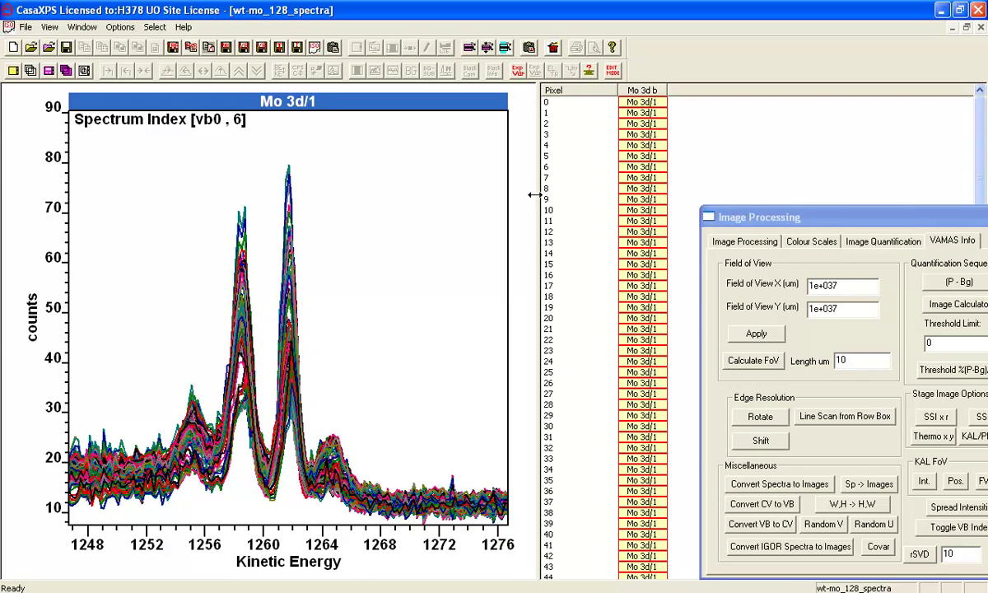
drag(533, 195, 505, 183)
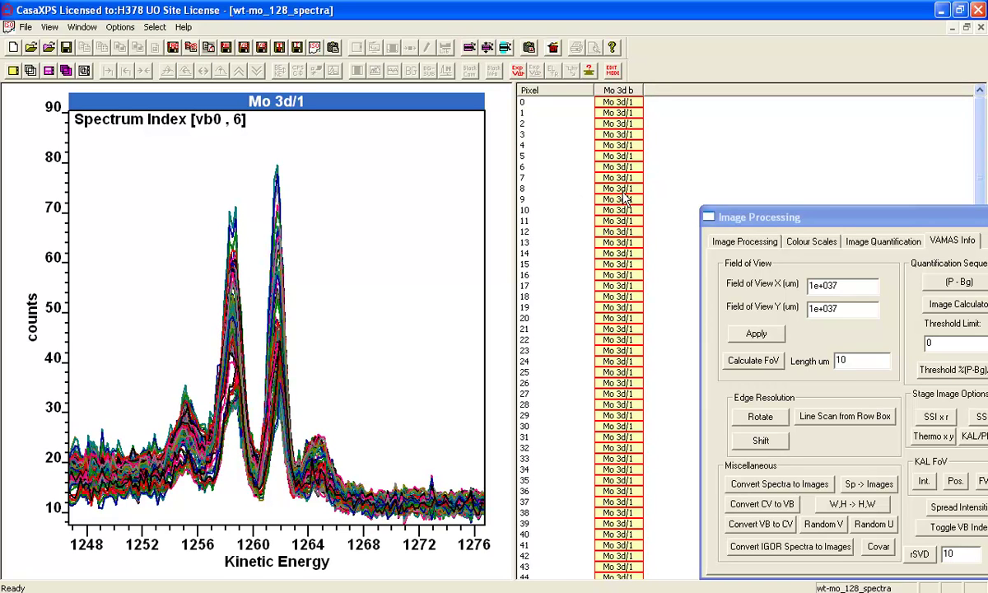
click(426, 141)
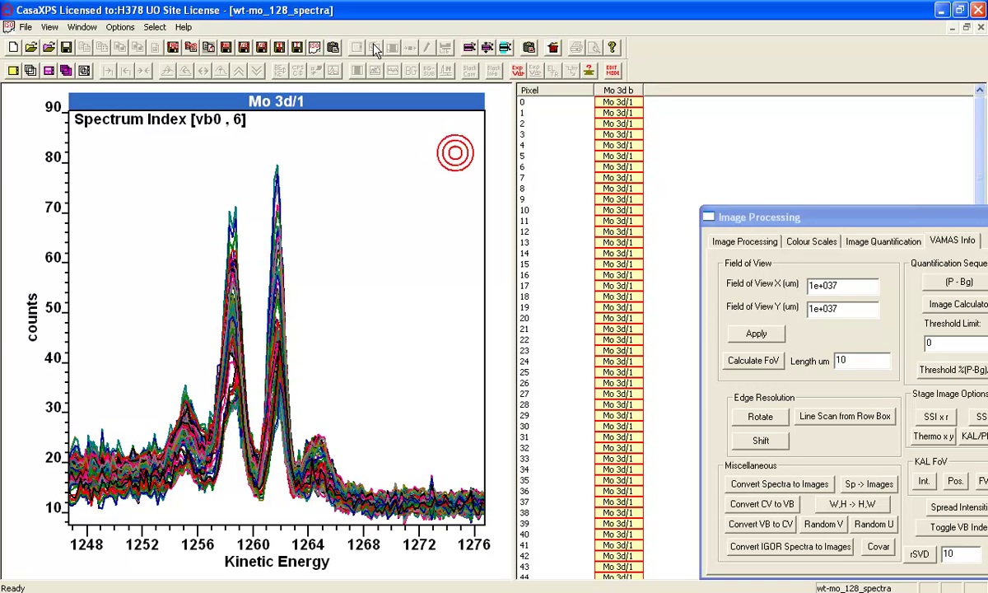
click(385, 47)
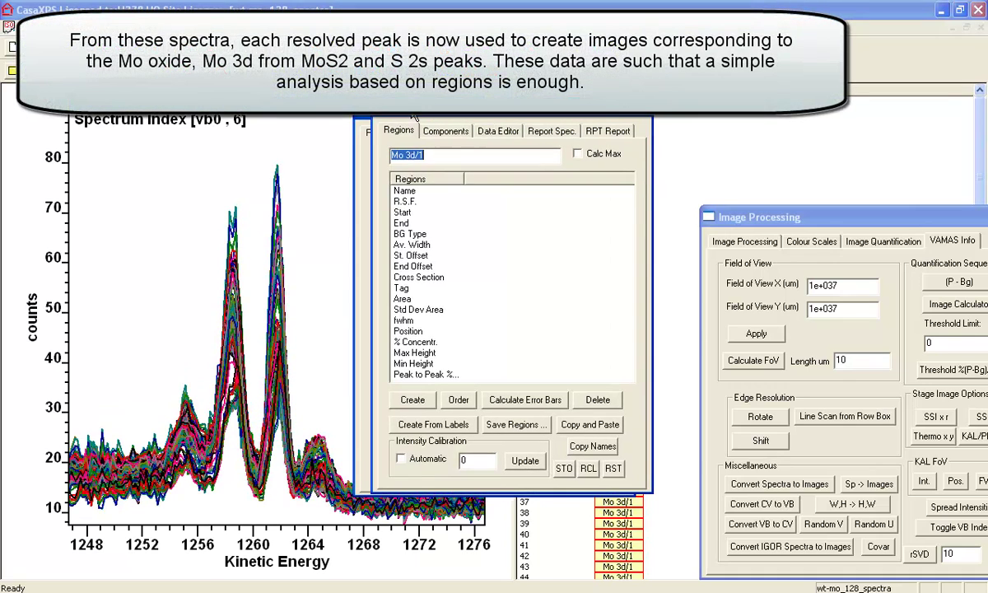
drag(414, 114, 737, 122)
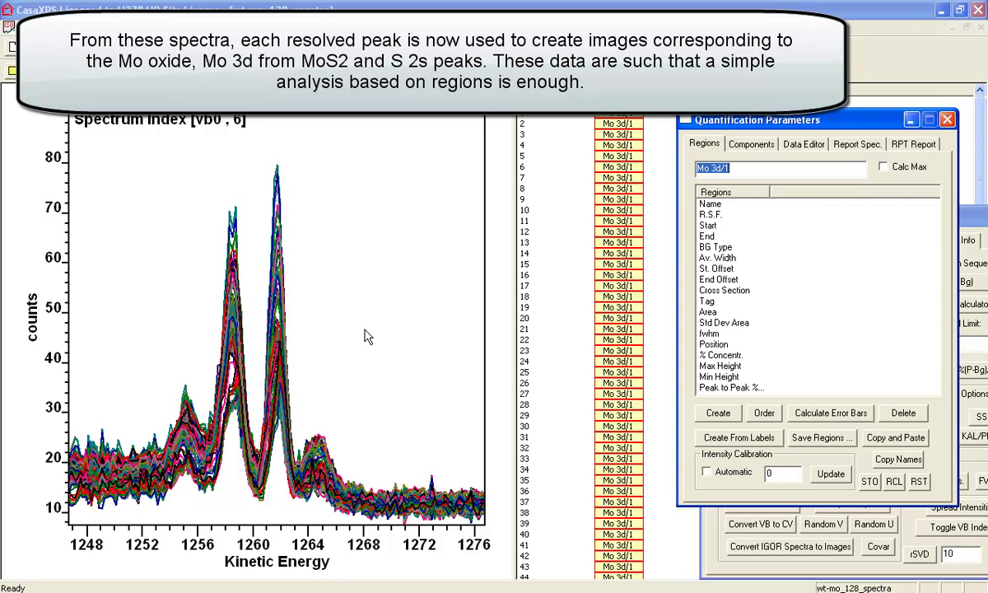
Create a Shirley region Mo 3d b spanning 1249.75 to 1271.14
click(719, 414)
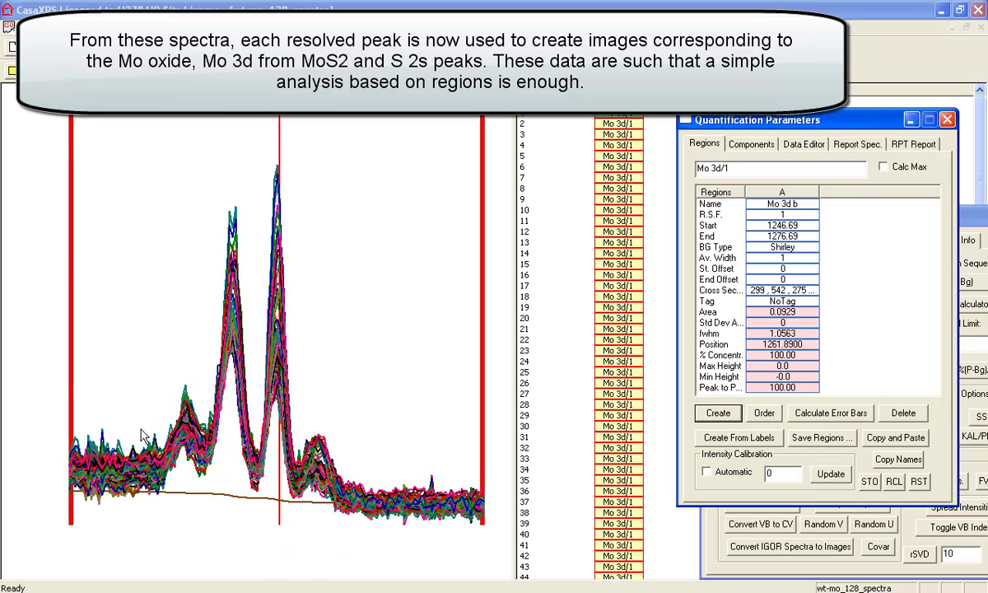
drag(69, 387, 113, 387)
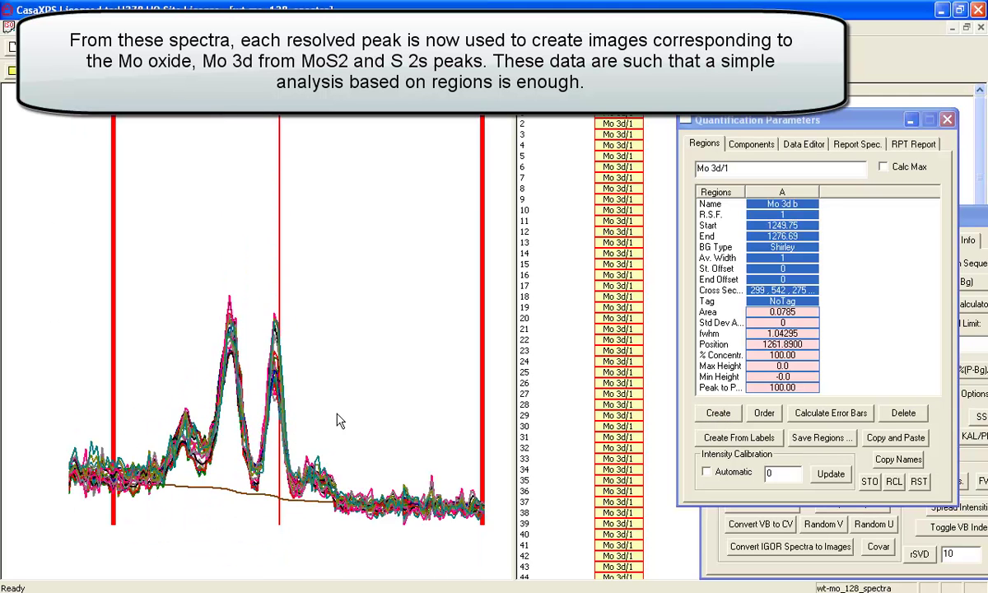
mouse_move(445, 445)
mouse_down()
mouse_move(441, 432)
mouse_move(387, 412)
mouse_move(405, 411)
mouse_up()
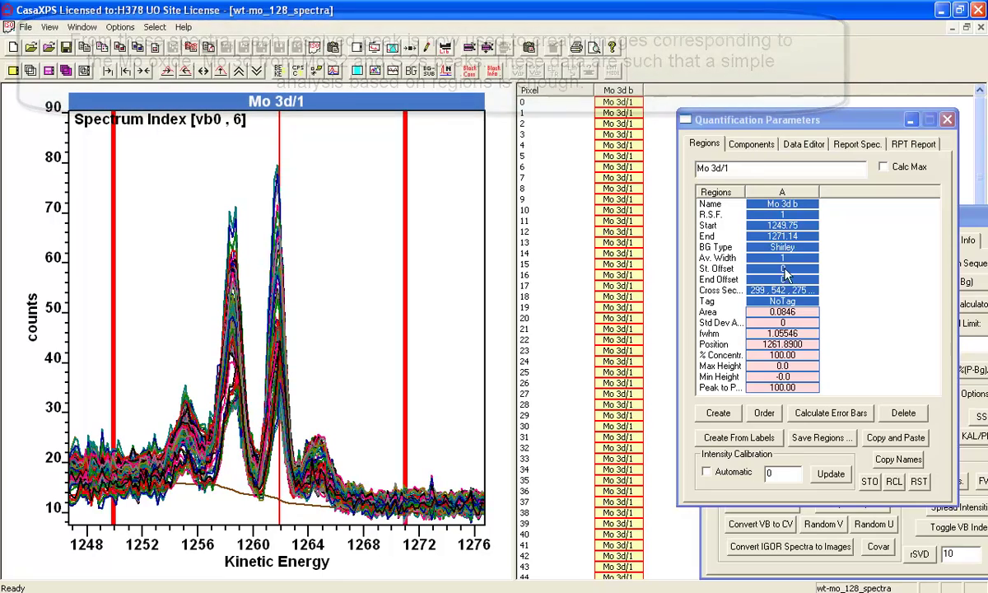
Add a second region over the small peak from 1252.41 to 1256.43
click(723, 414)
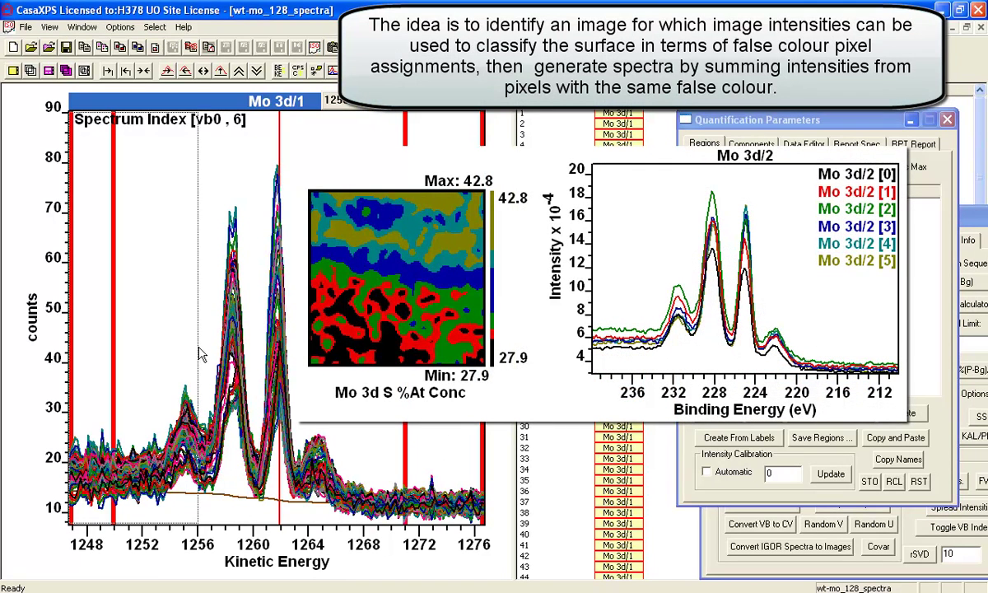
drag(200, 354, 201, 354)
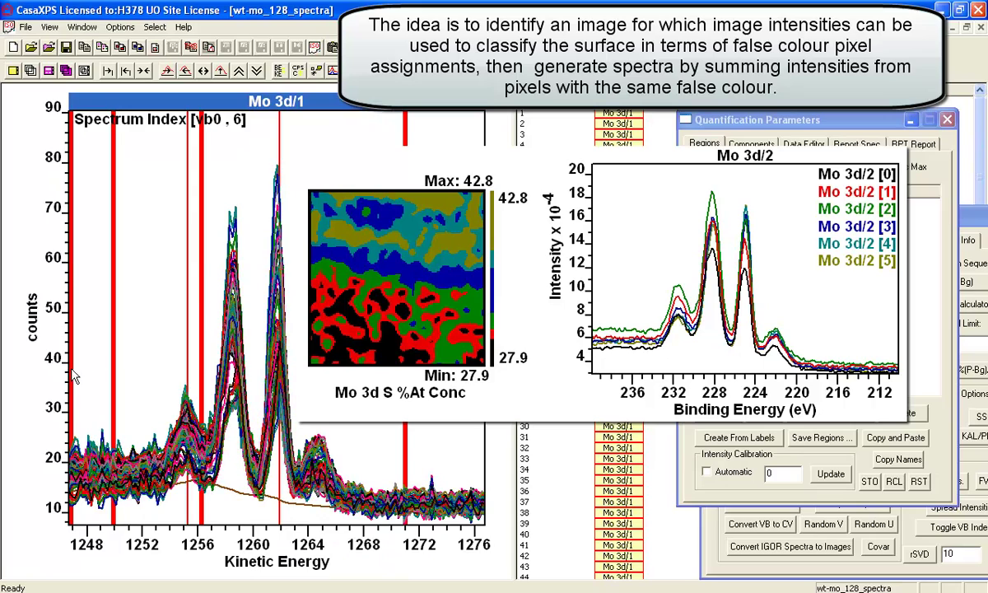
drag(75, 377, 139, 341)
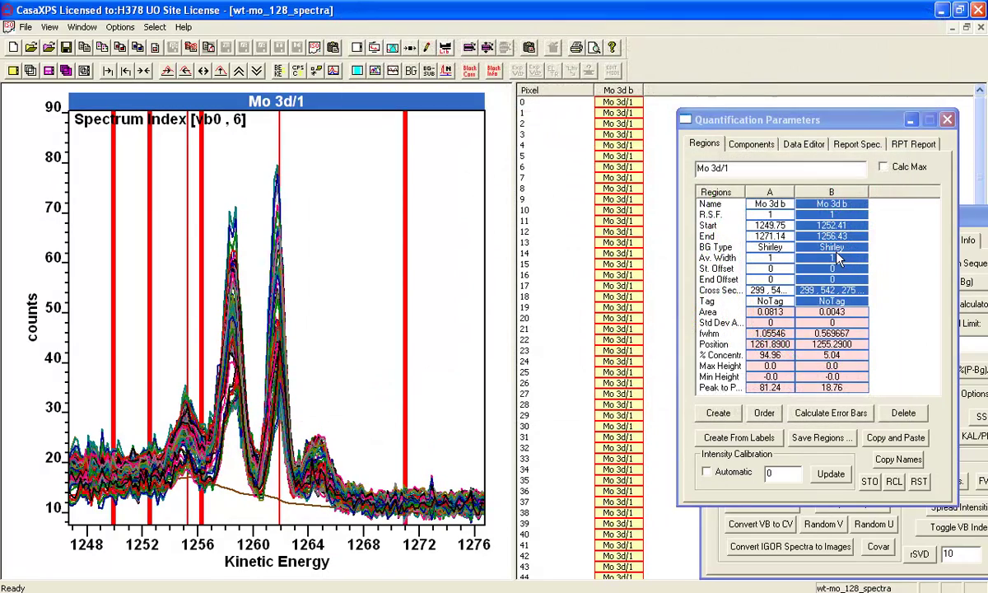
Set region B's background type to Skip and begin editing its name
click(839, 255)
click(837, 248)
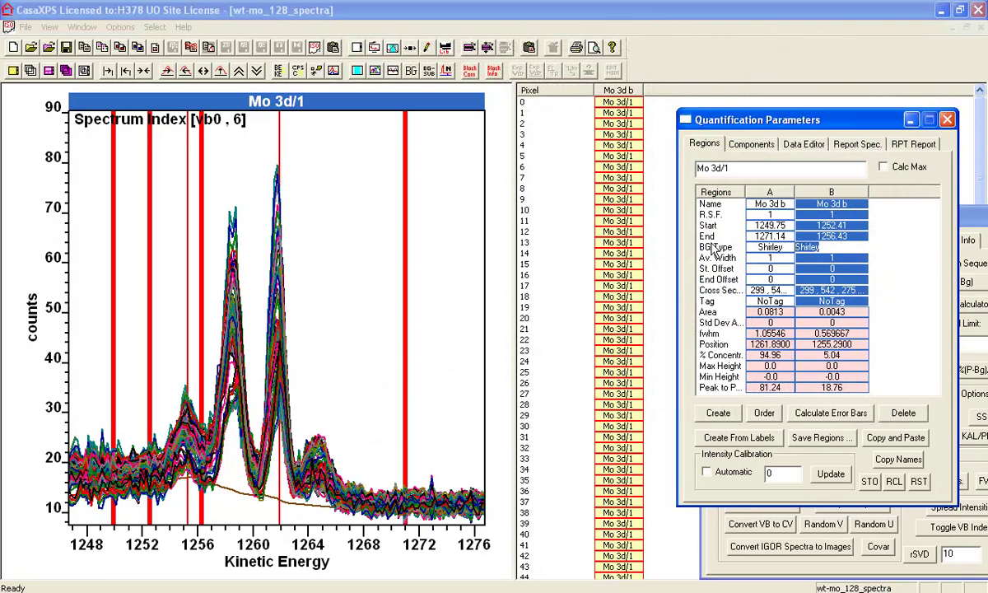
text(Skip)
key(Return)
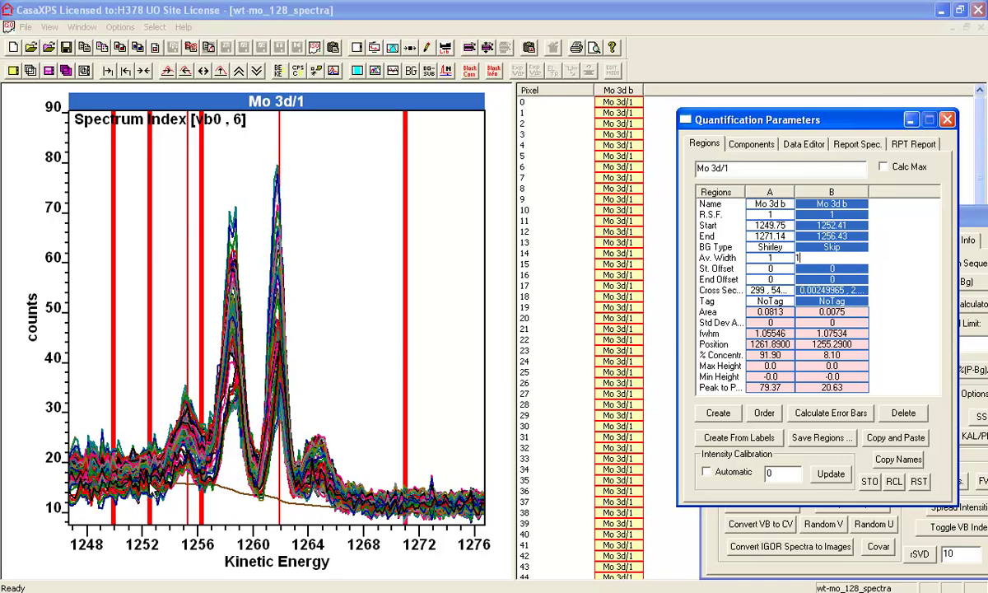
click(832, 204)
click(827, 203)
key(BackSpace)
key(BackSpace)
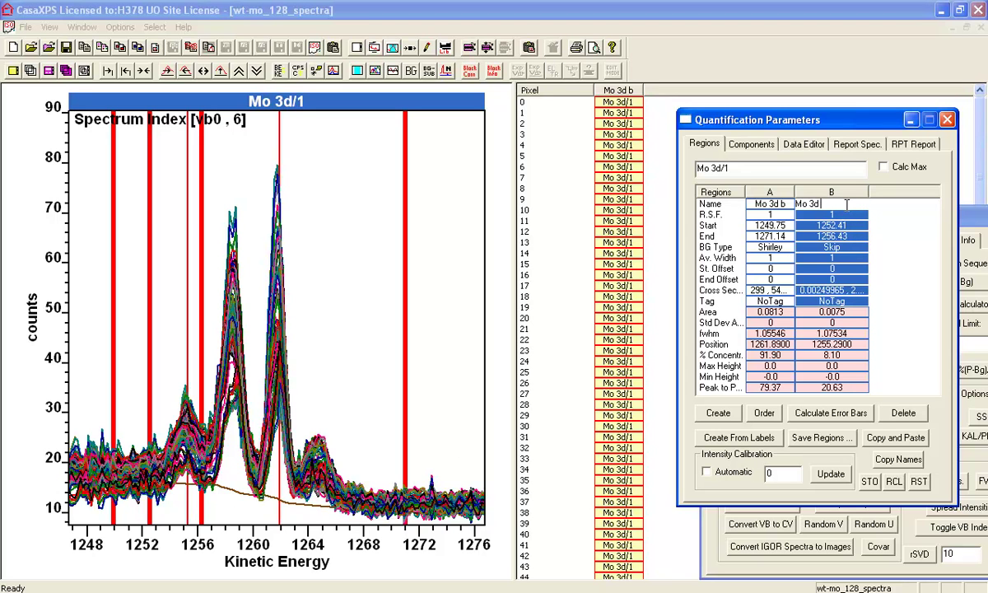
Name region B 'Mo 3d Ox', add region C, and give B and C averaging width 0
click(848, 211)
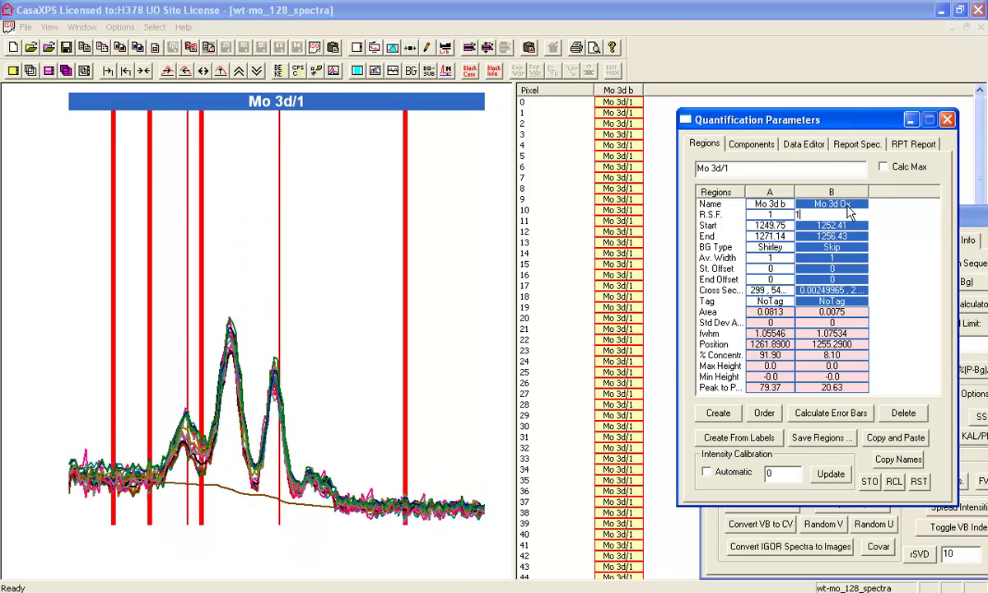
click(718, 413)
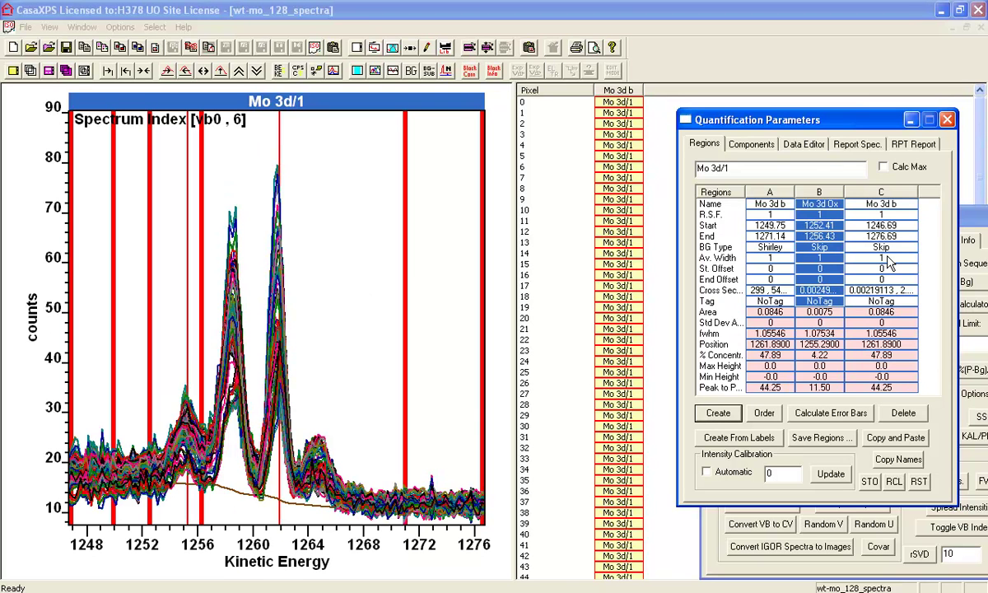
click(819, 257)
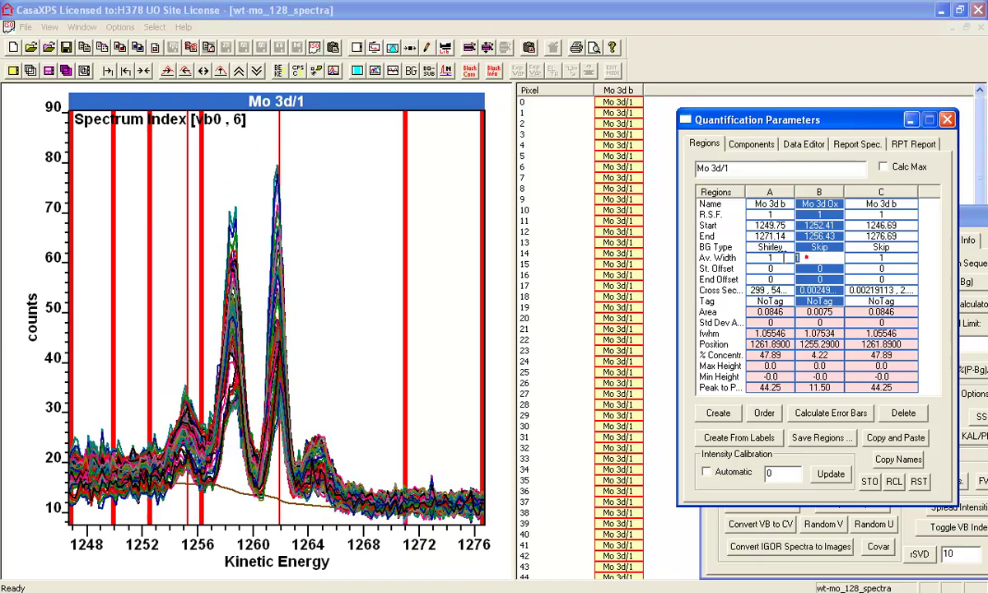
text(0)
key(Return)
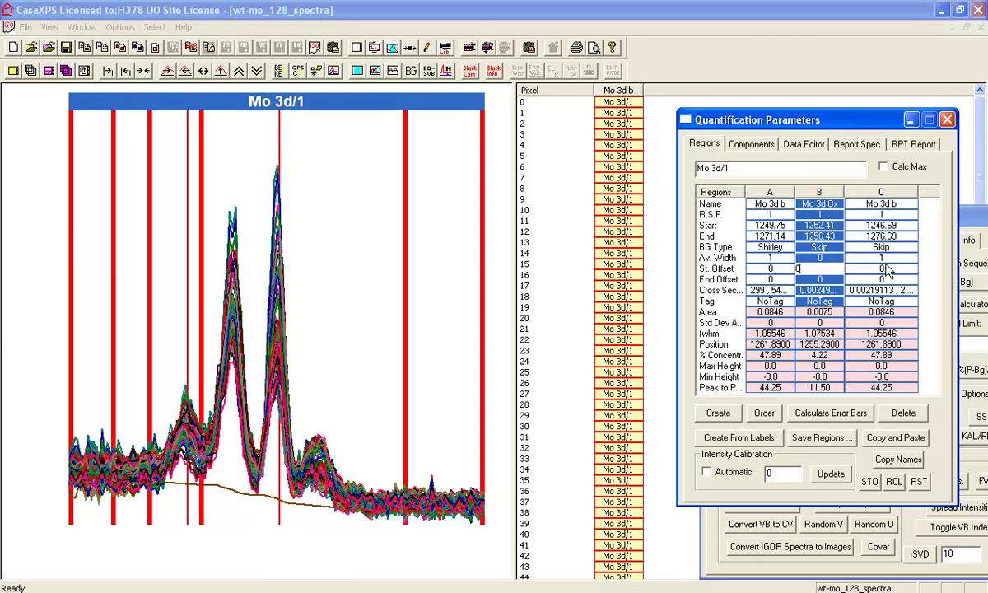
click(882, 258)
text(0)
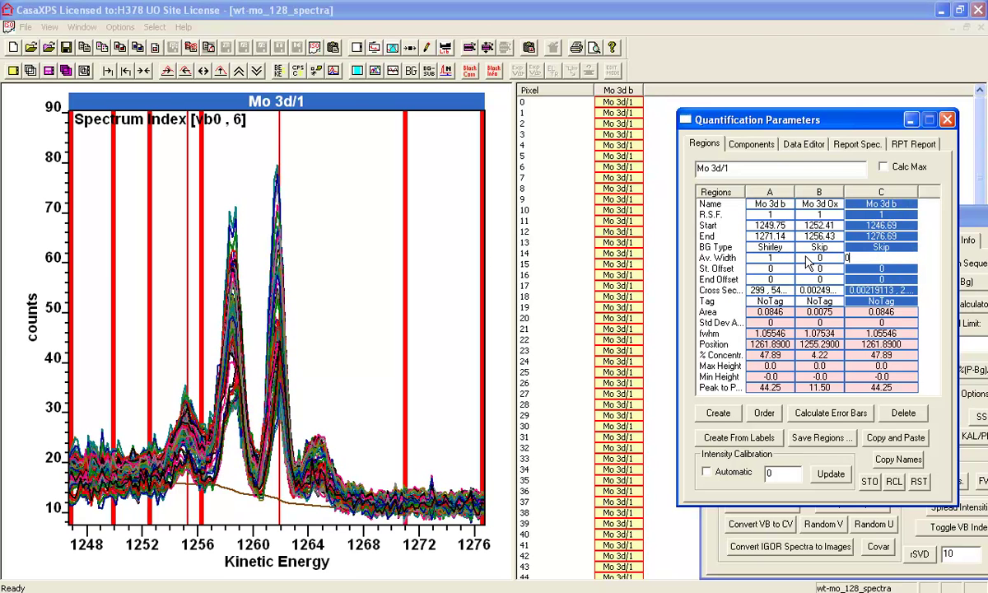
key(Return)
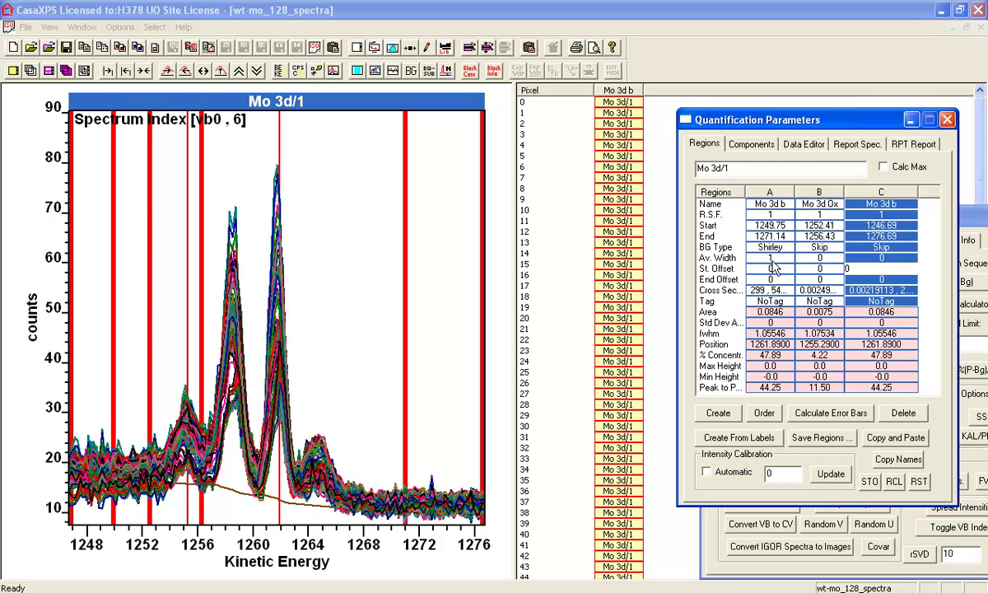
Change region A's averaging width to 2
click(772, 259)
key(BackSpace)
text(2)
key(Return)
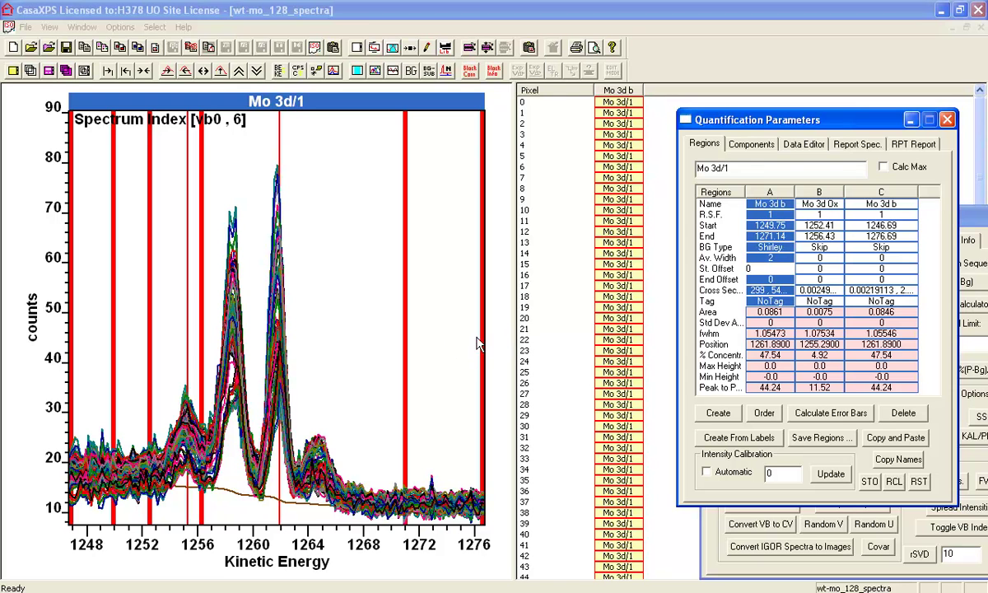
Narrow region C to 1256.71–1260.27 and rename it 'Mo 3d Ox/S'
drag(486, 346, 206, 372)
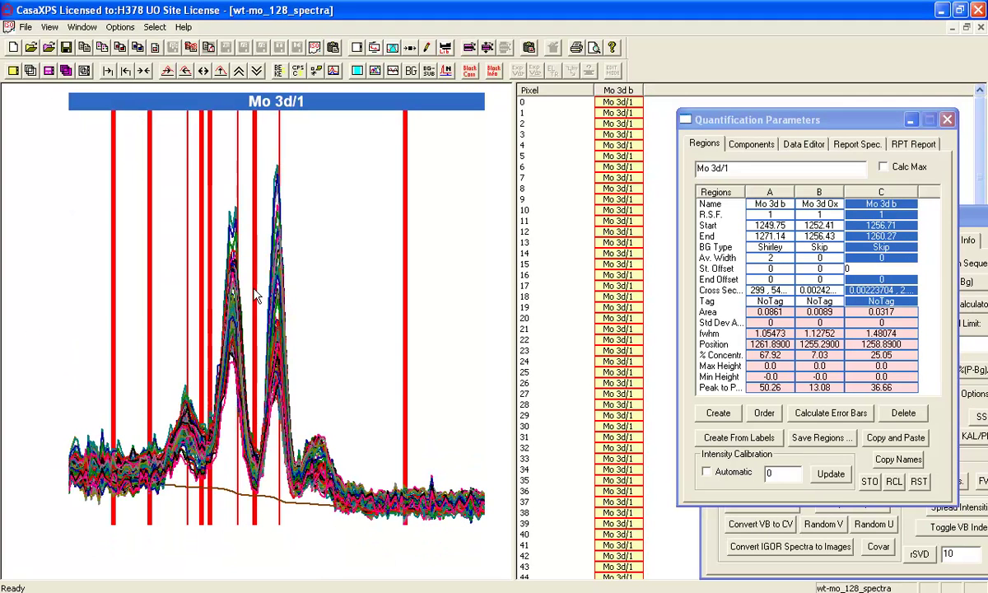
click(894, 204)
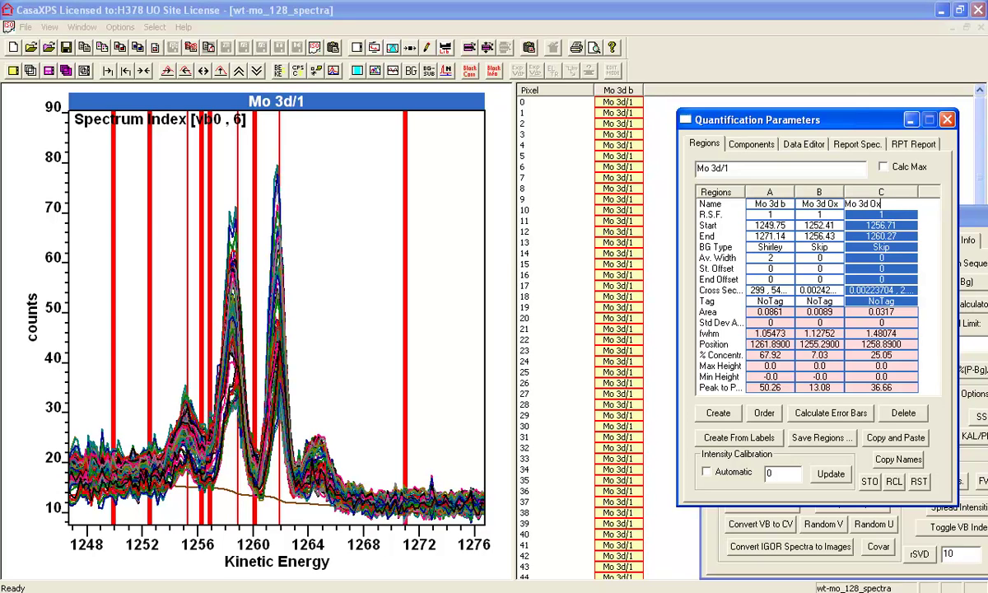
text(Ox/S)
Add region D over 1260.27–1263.22 and name it 'Mo 3d S'
click(719, 413)
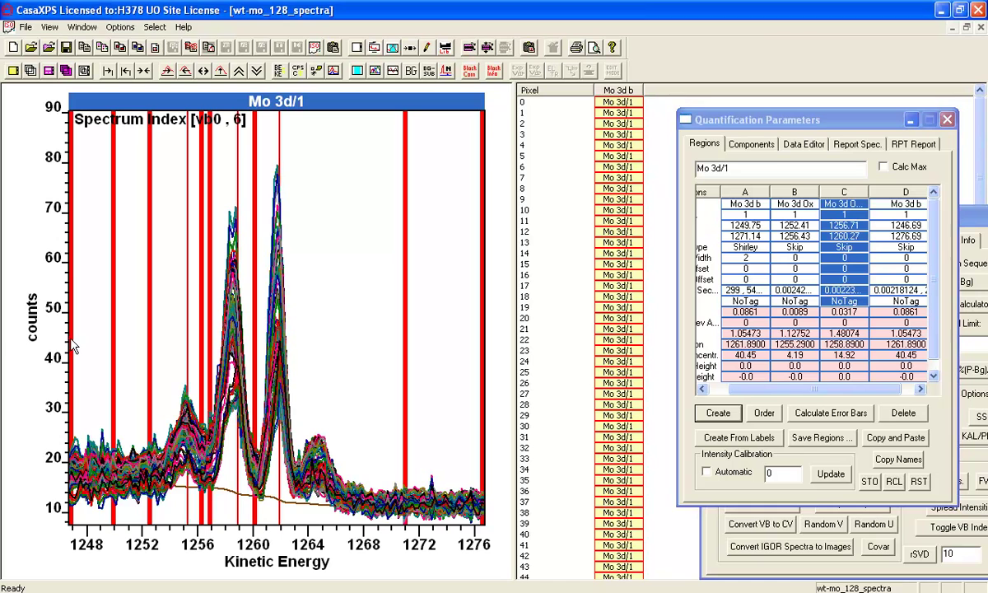
drag(73, 345, 300, 354)
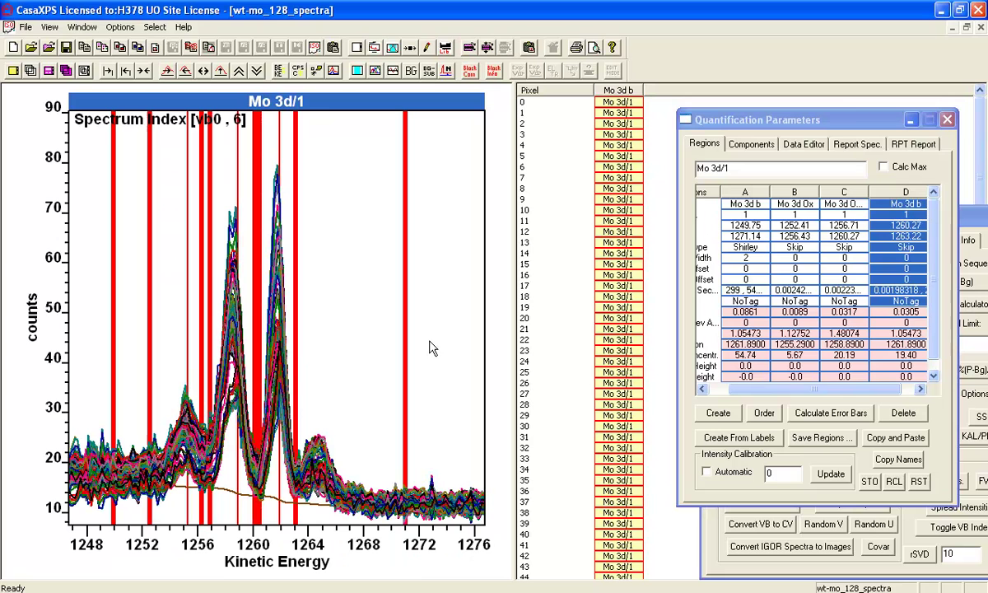
double_click(910, 204)
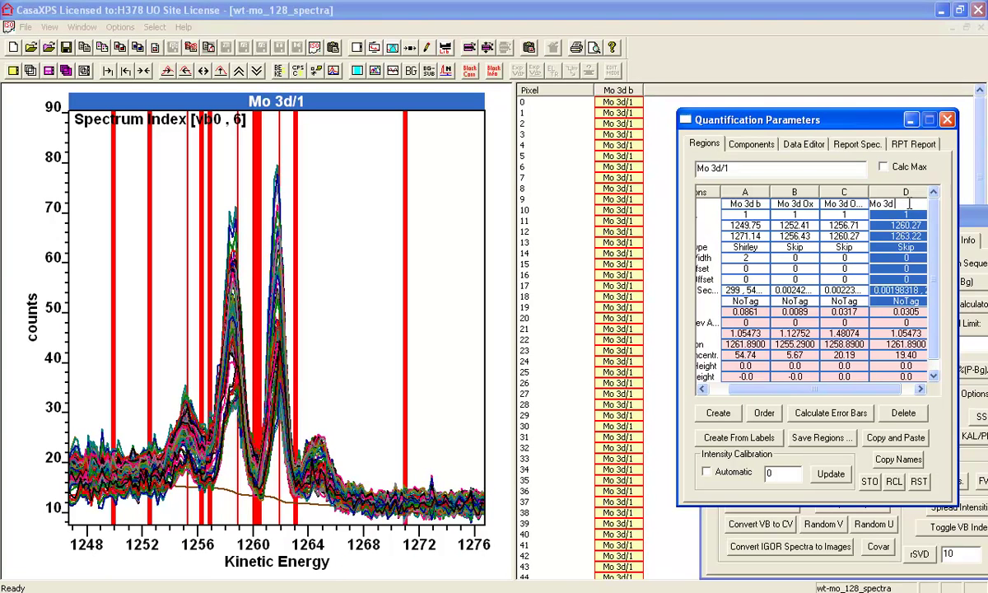
text(S)
key(Return)
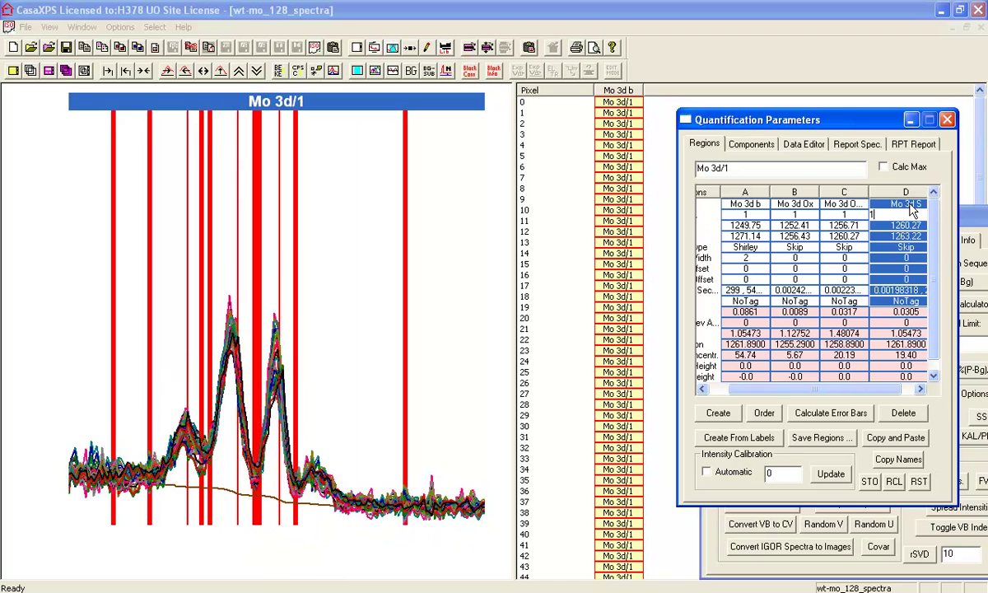
Add region E from 1263.11 to 1267.46 and name it 'S 2s'
click(718, 414)
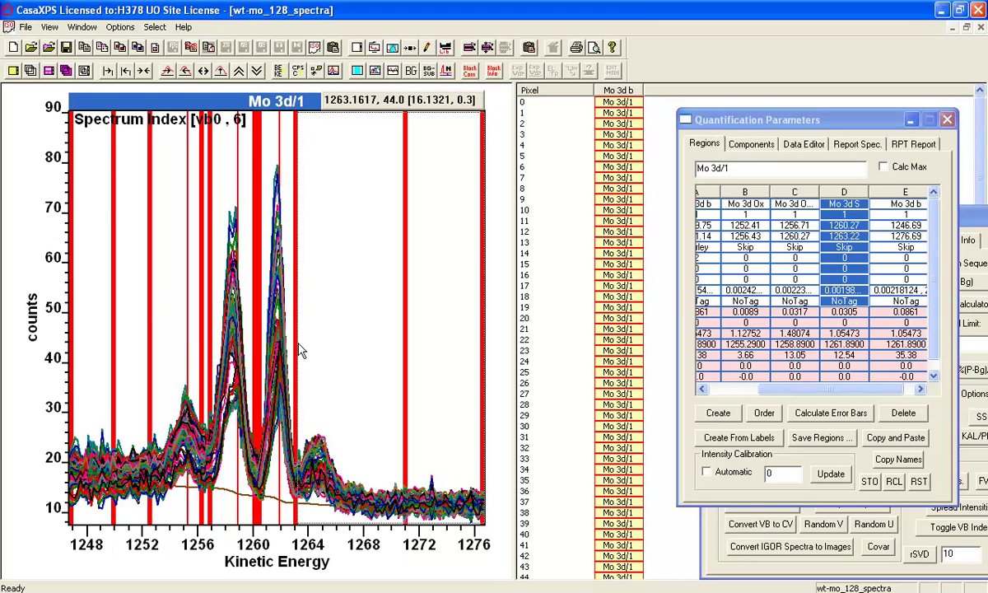
click(301, 350)
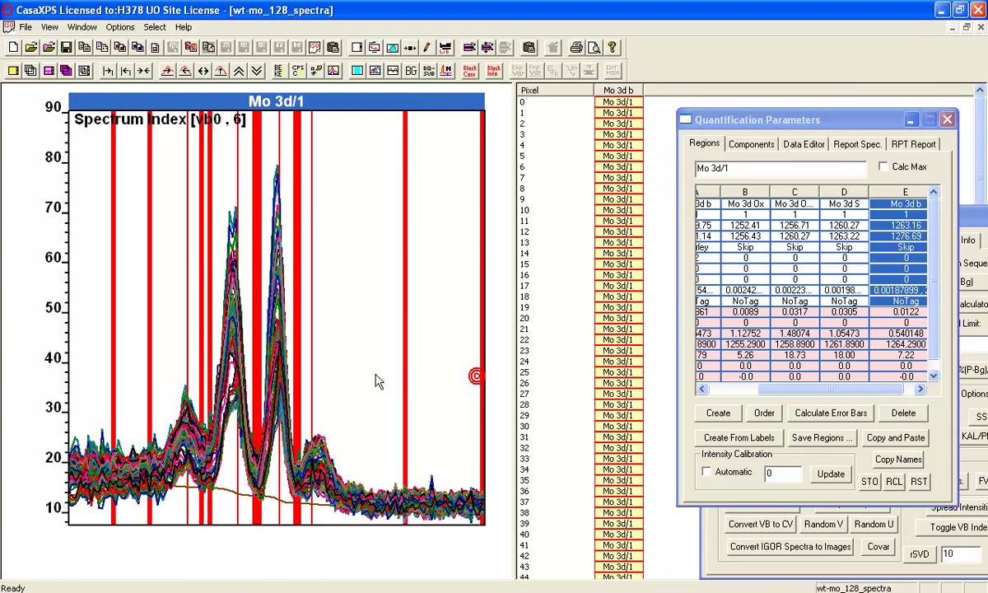
mouse_move(374, 381)
mouse_down()
mouse_move(348, 380)
mouse_move(359, 382)
mouse_up()
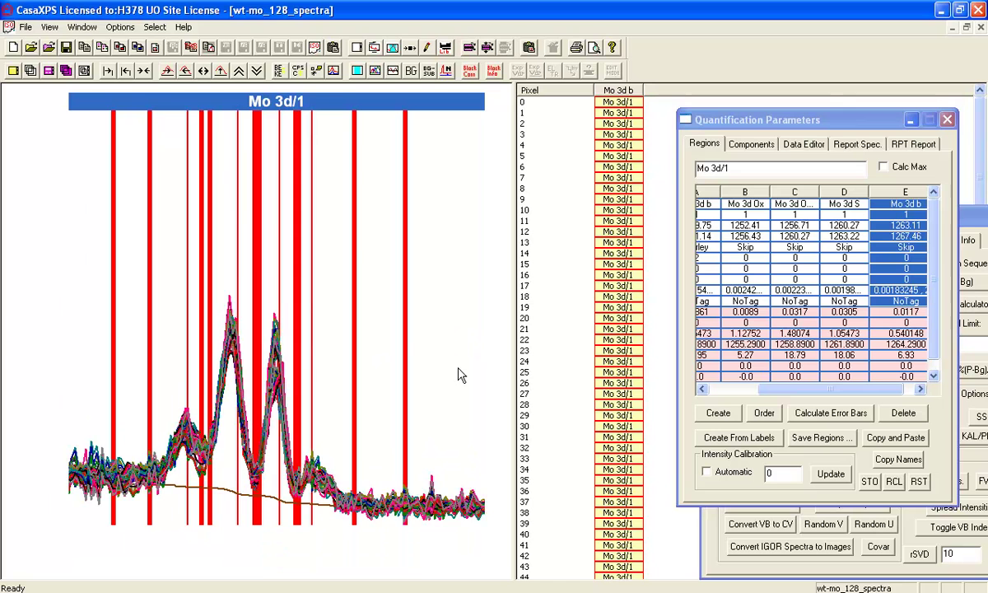
drag(781, 392, 882, 399)
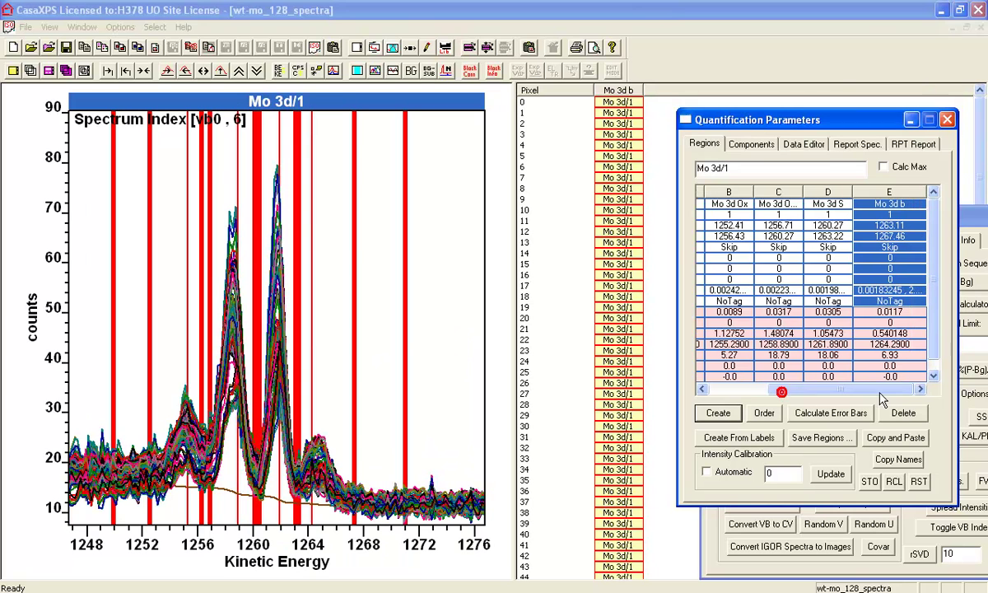
click(910, 203)
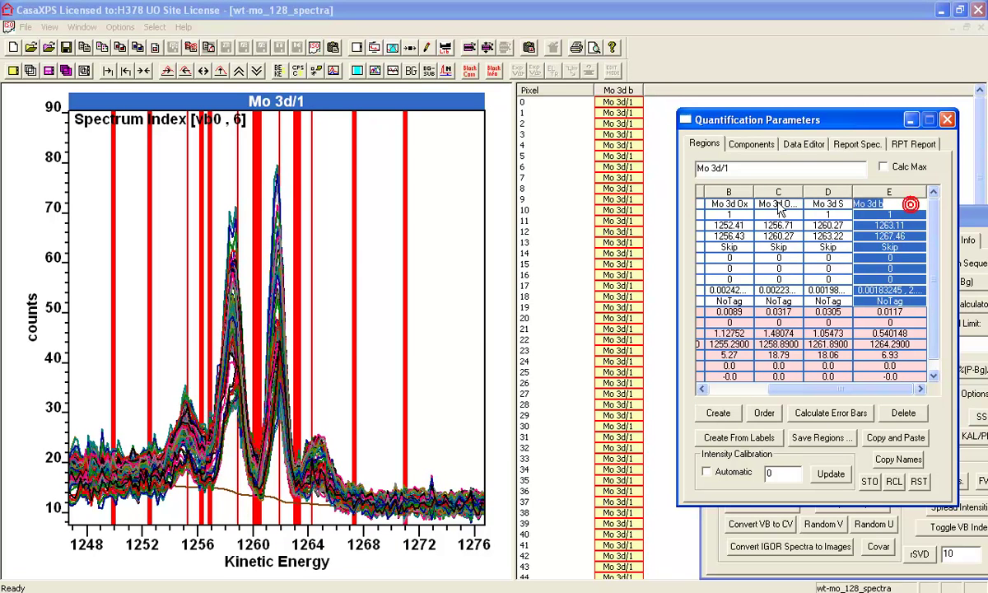
text(S 2)
key(Return)
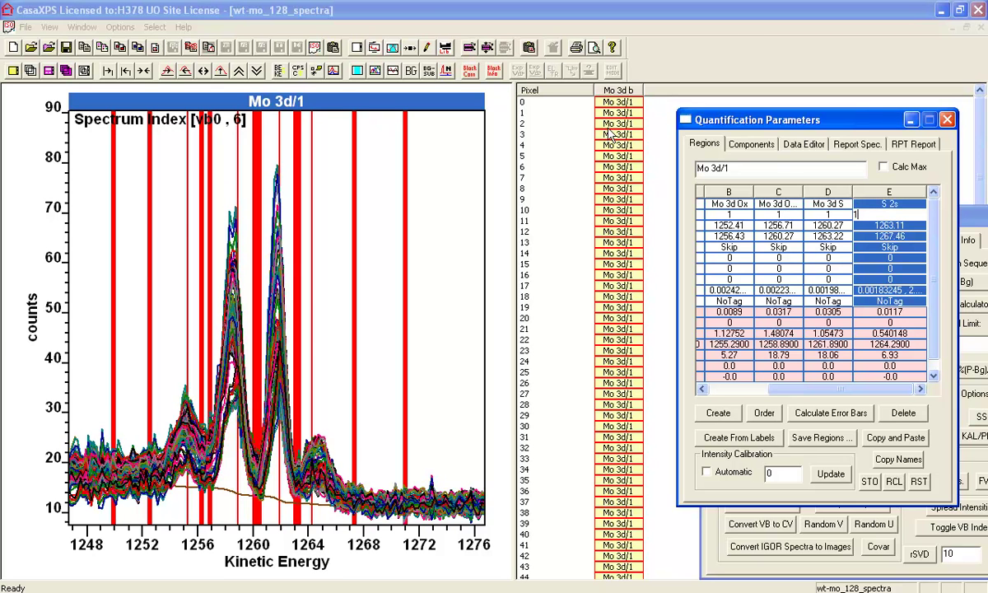
Propagate the region set to every spectrum in the Mo 3d b column
click(610, 99)
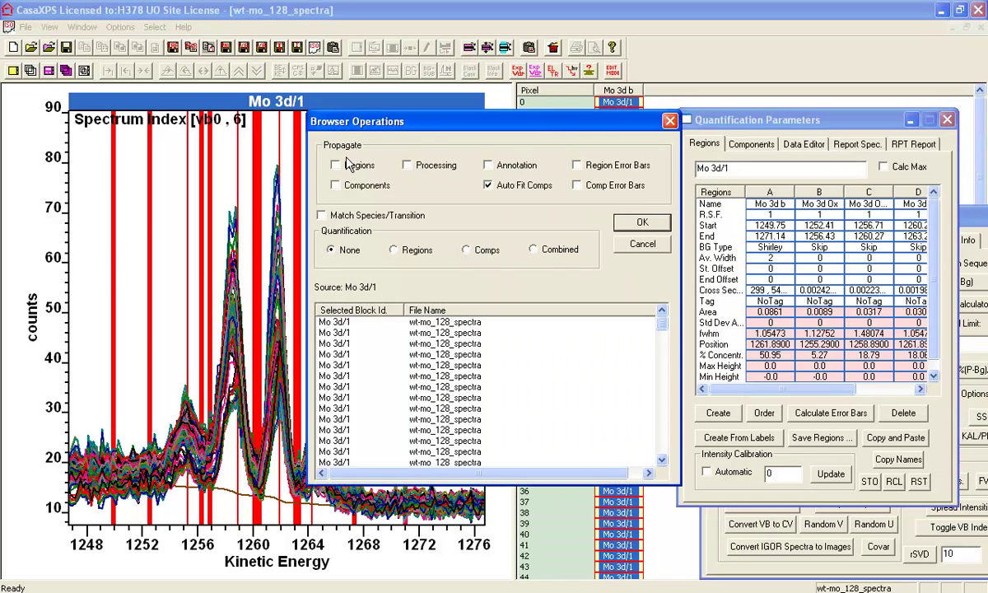
click(337, 166)
click(641, 223)
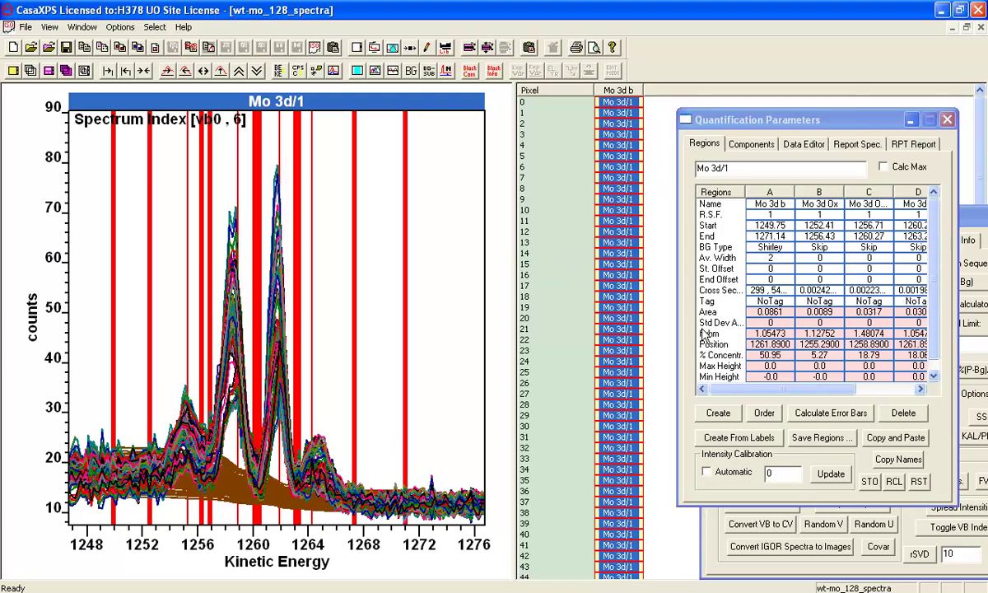
Bring the image processing window into full view on its Image Processing functions
click(973, 221)
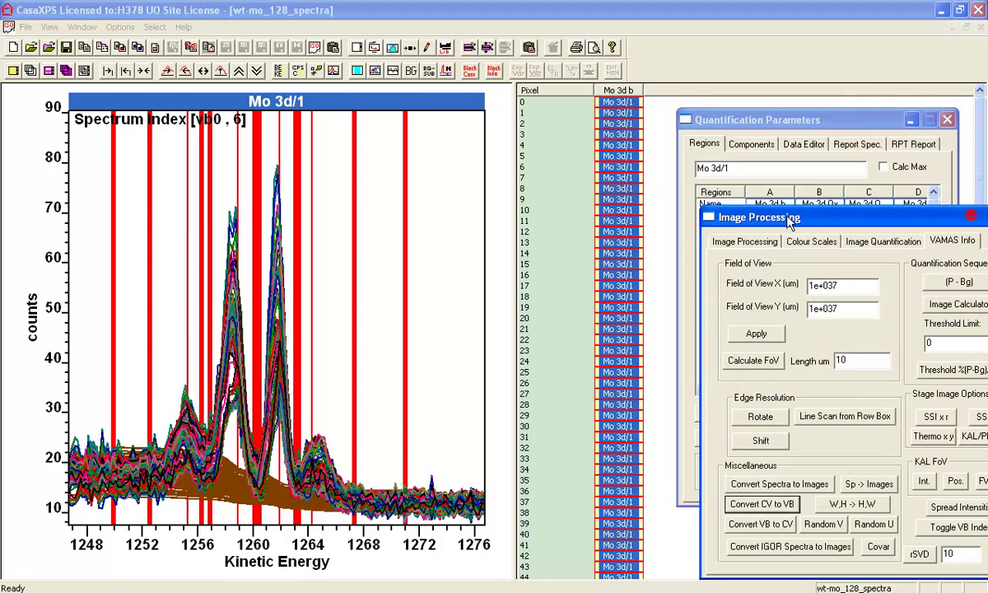
drag(789, 216, 680, 206)
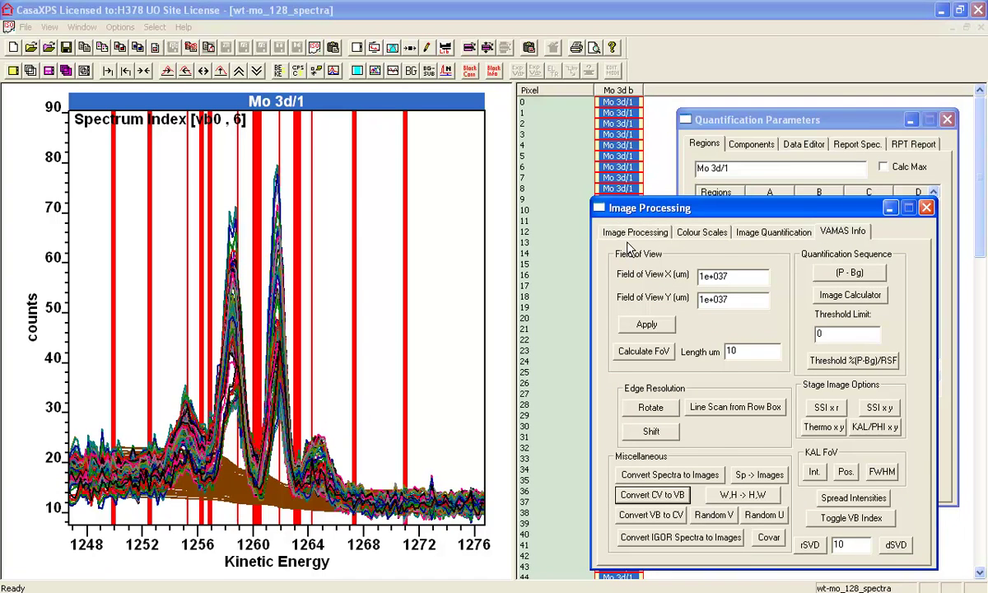
click(610, 234)
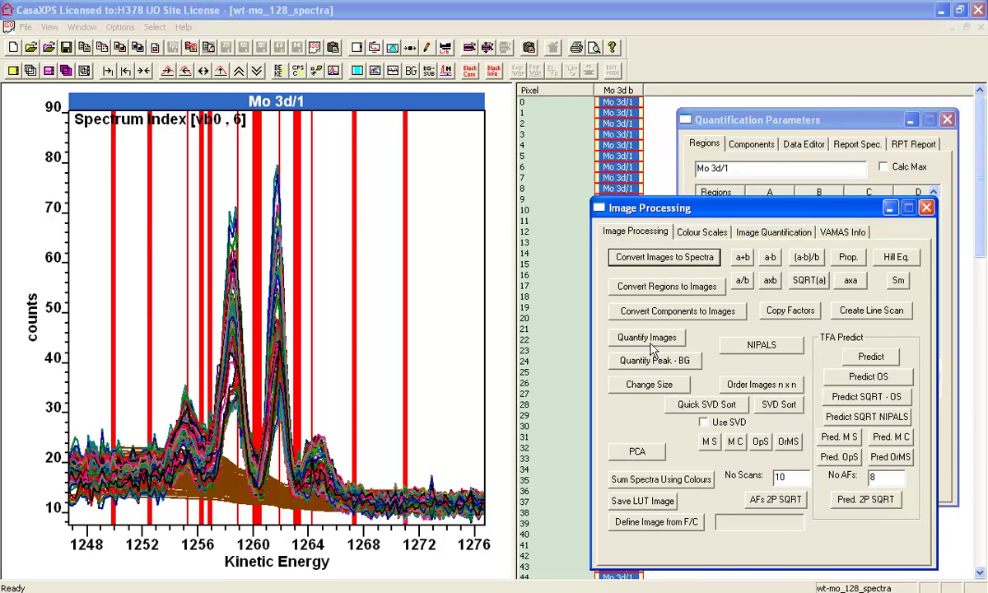
Convert regions to images and review the Mo 3d Ox, Mo 3d Ox/S, Mo 3d S and S 2s maps
click(674, 290)
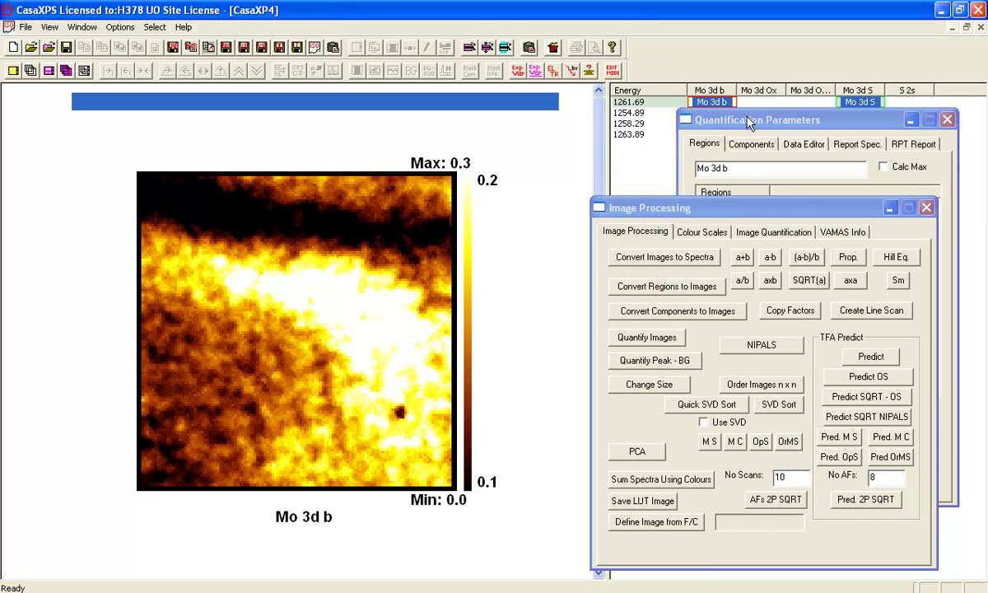
drag(750, 122, 791, 198)
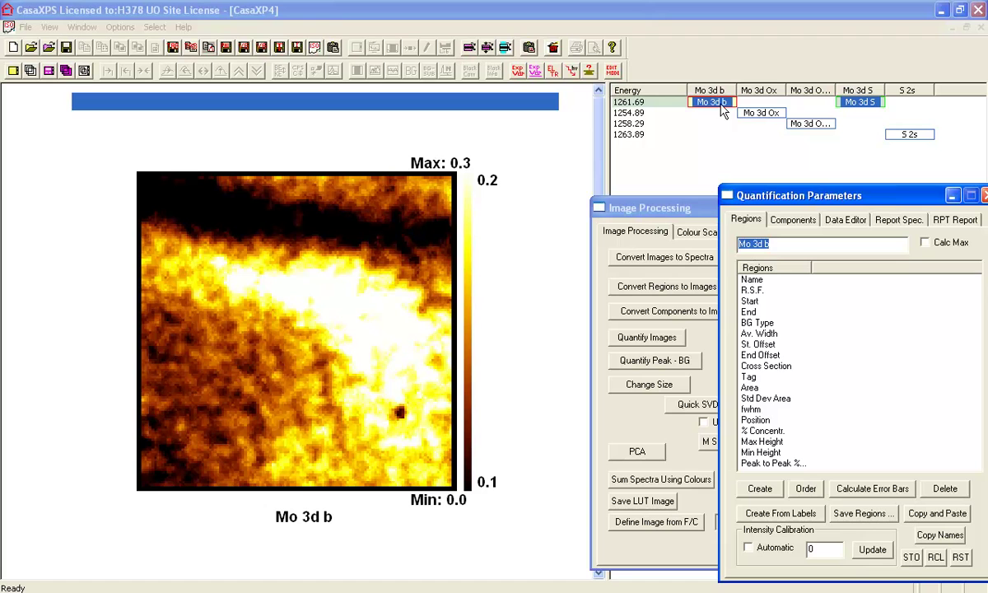
click(761, 113)
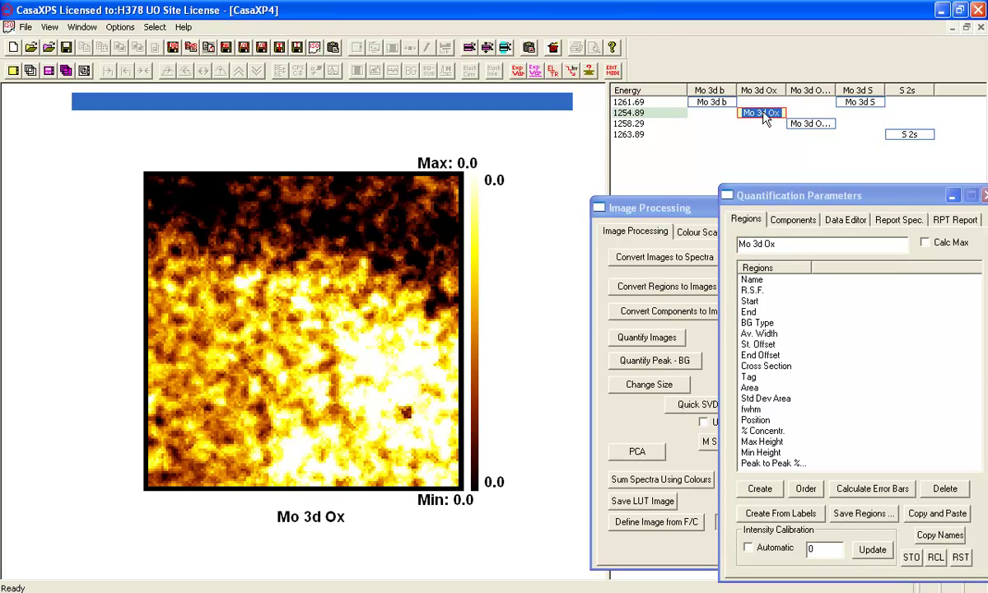
click(811, 124)
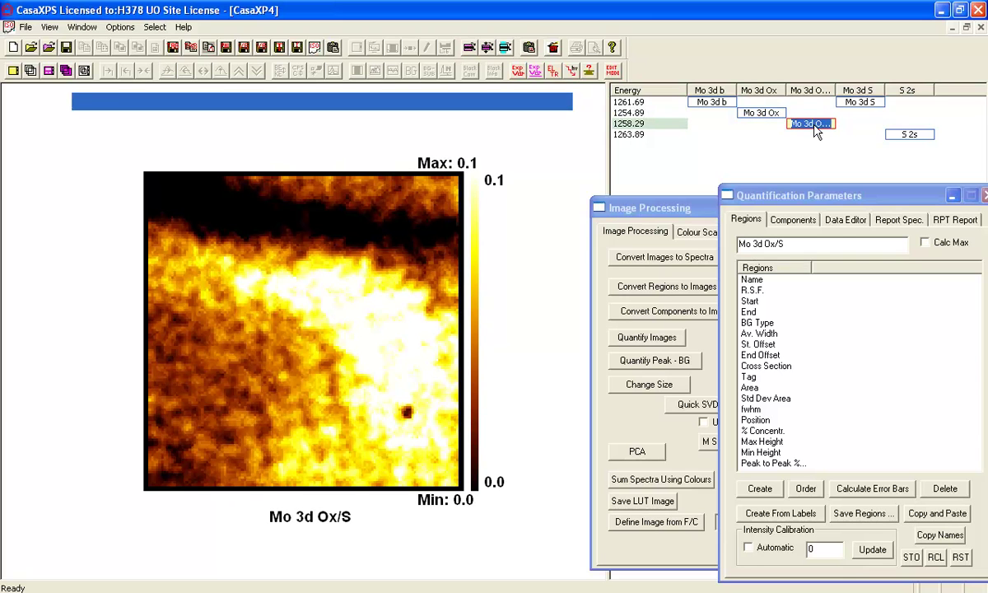
click(858, 101)
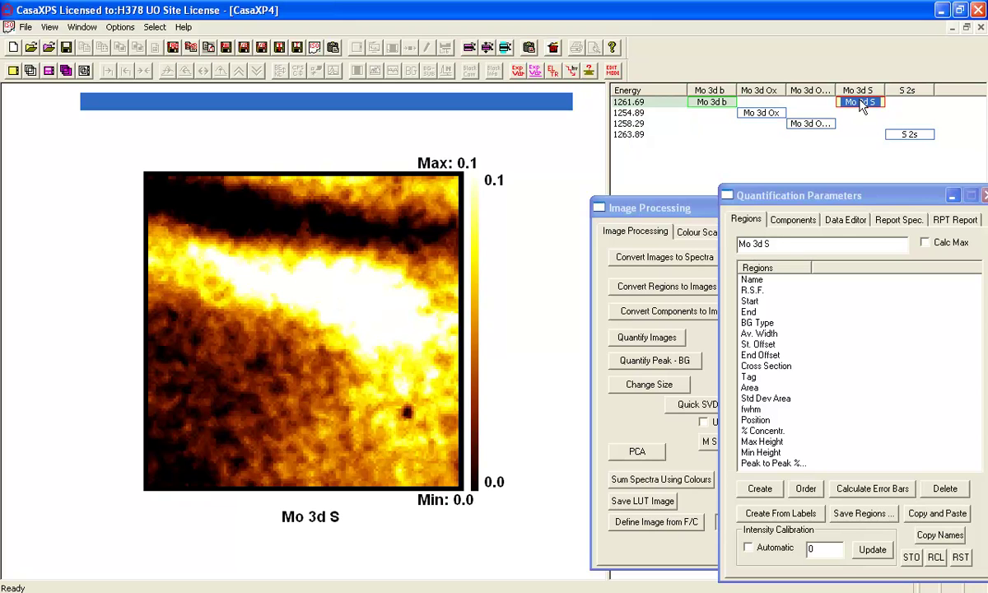
click(906, 134)
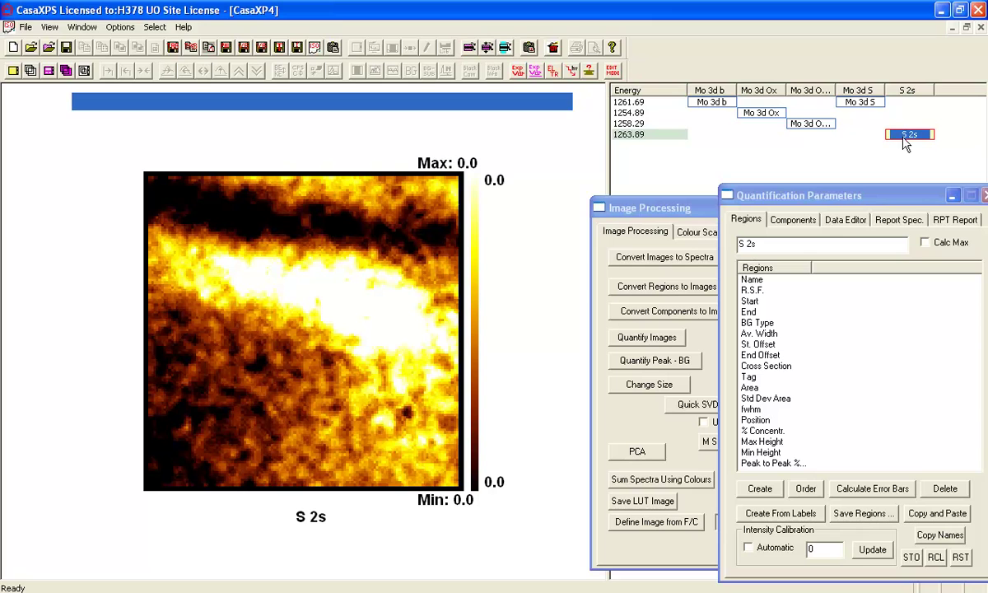
Select the Mo 3d Ox, Mo 3d Ox/S, Mo 3d S and S 2s images together
click(756, 114)
ctrl+click(811, 123)
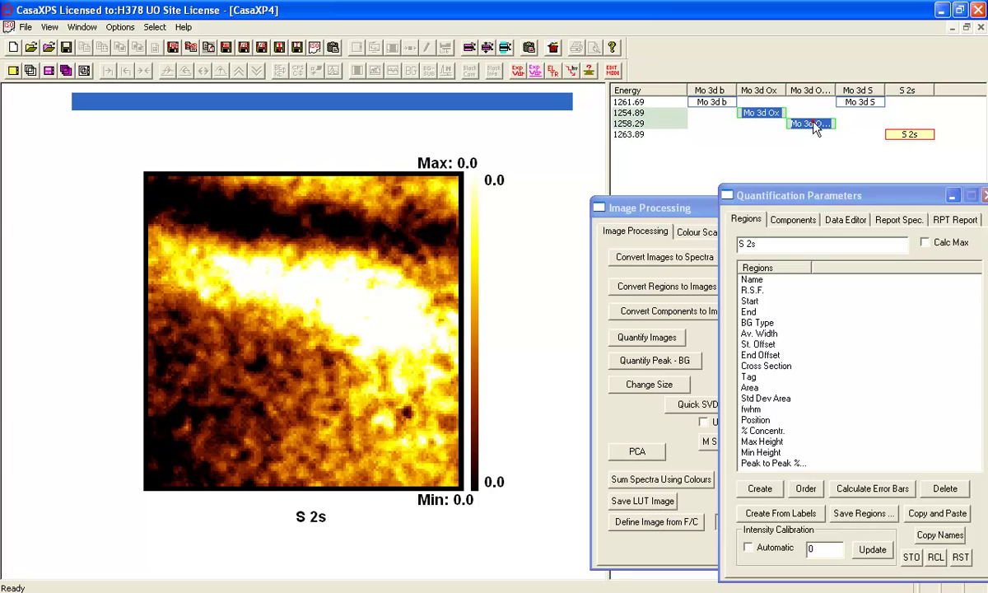
ctrl+click(860, 102)
ctrl+click(906, 134)
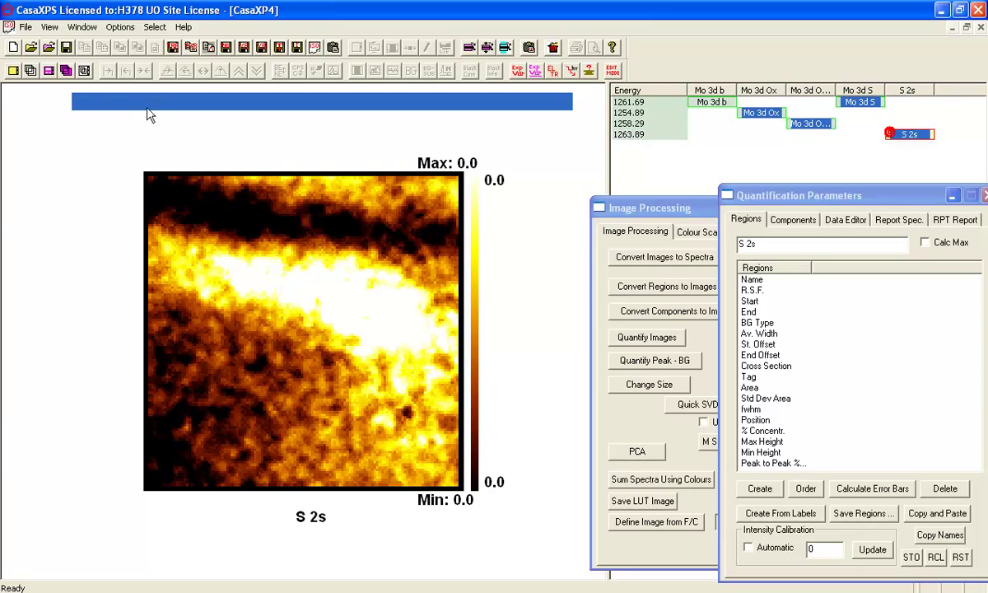
Quantify the four images into %At Conc maps and view Mo 3d Ox/S, Mo 3d S and S 2s
click(31, 70)
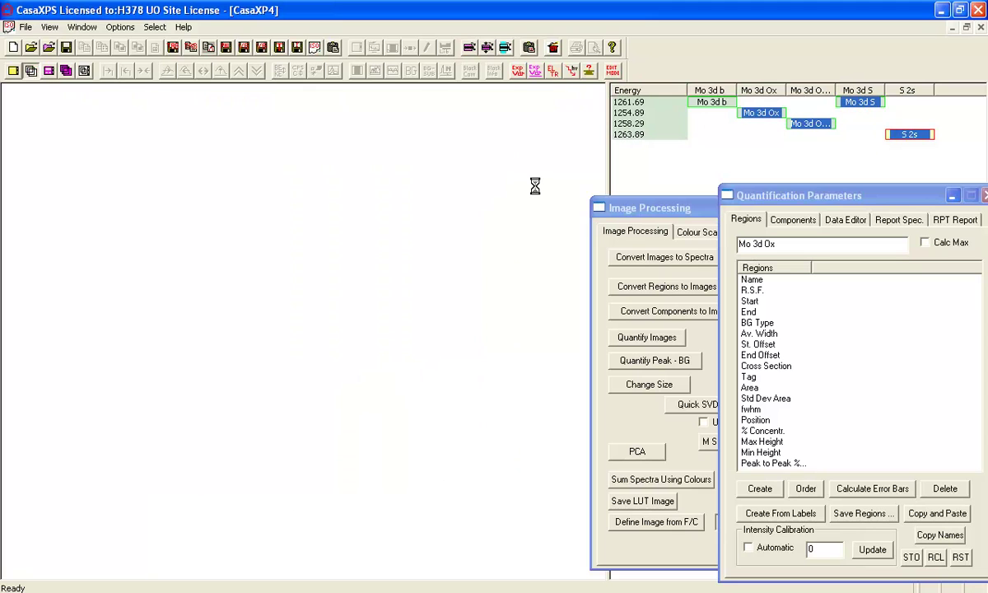
click(638, 336)
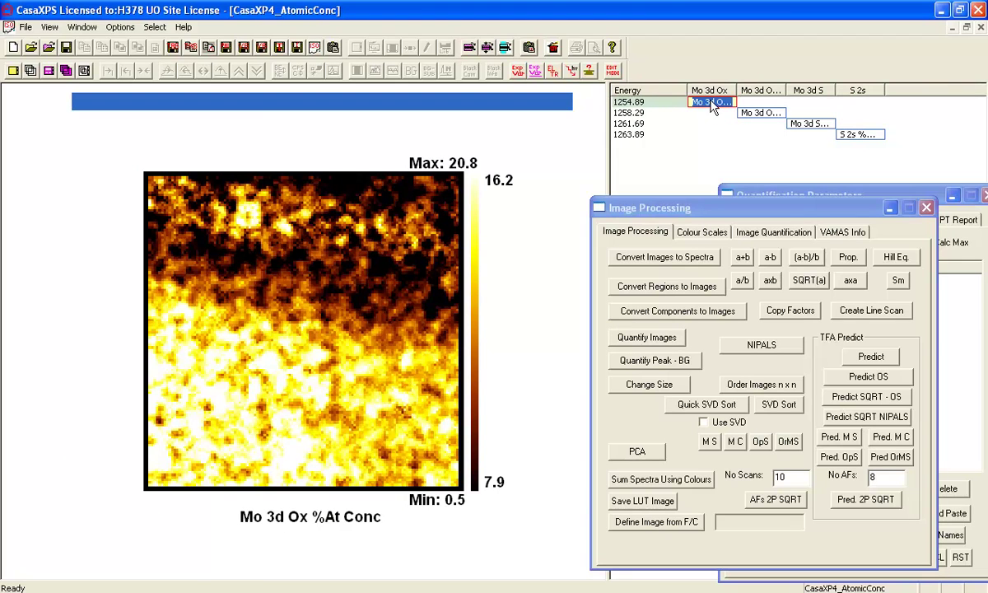
click(766, 115)
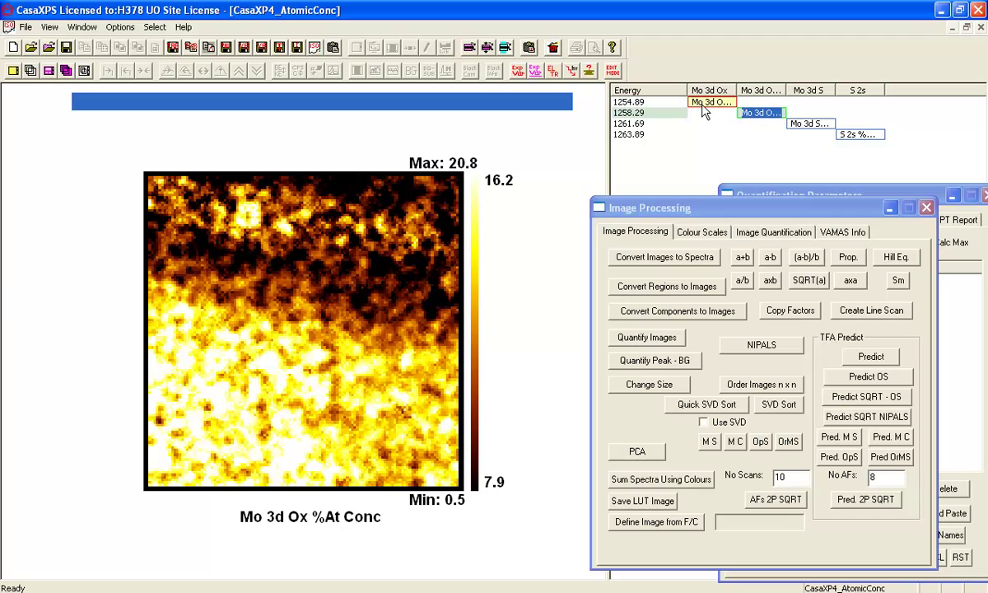
double_click(766, 115)
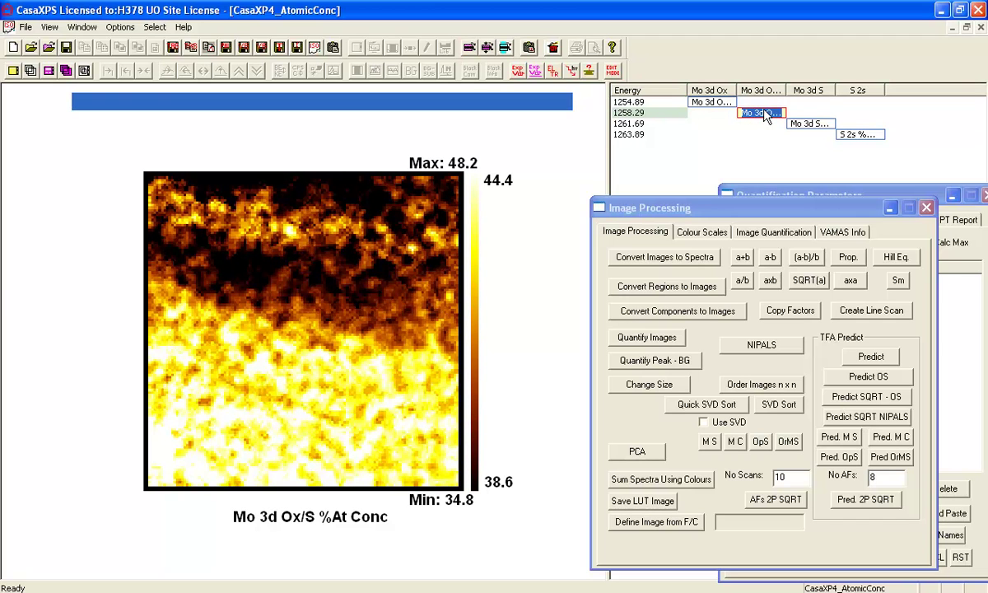
double_click(811, 123)
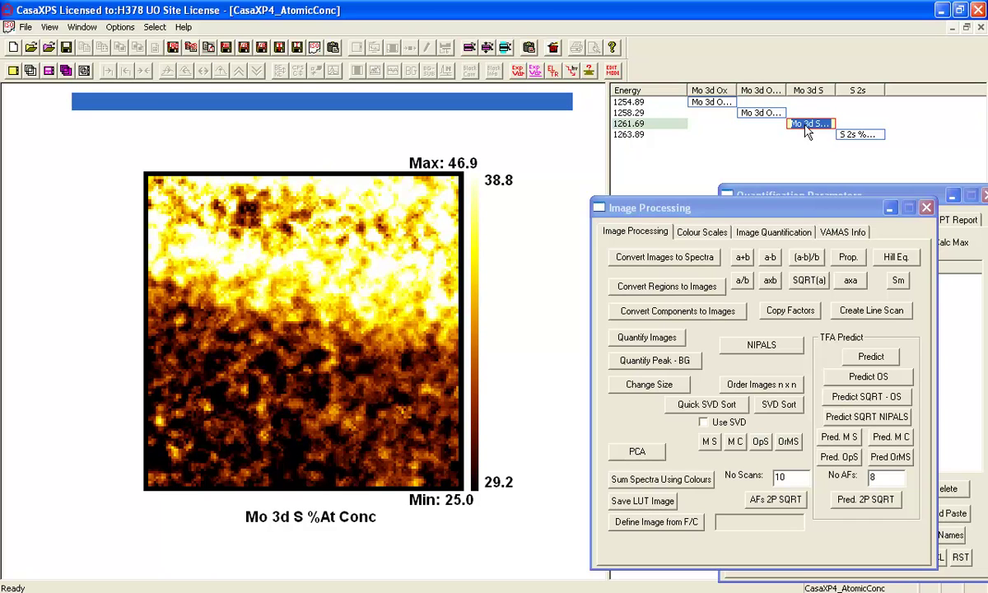
double_click(853, 134)
double_click(806, 123)
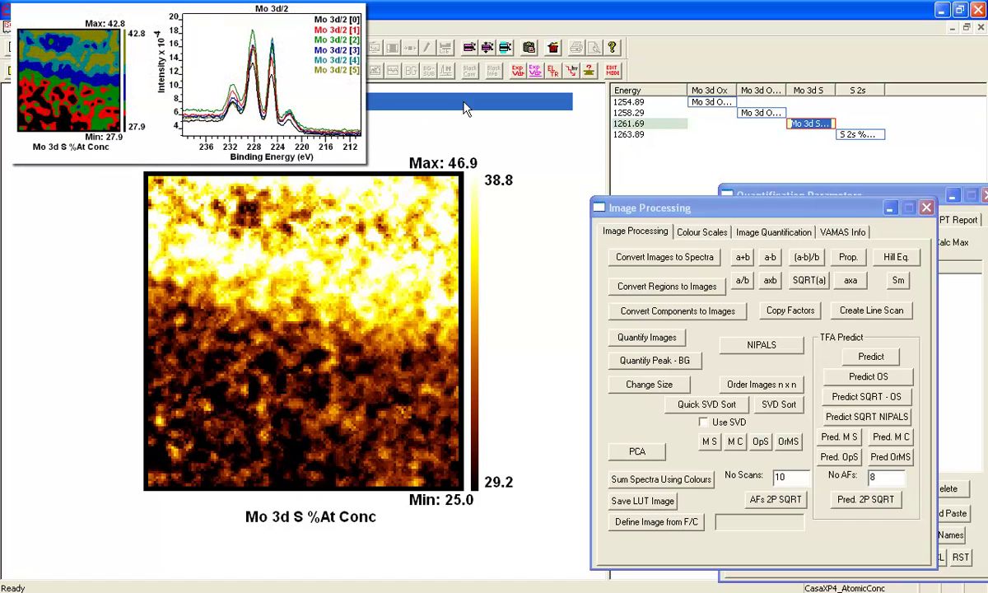
Make a copy of the Mo 3d S concentration map and select the new copy
click(530, 50)
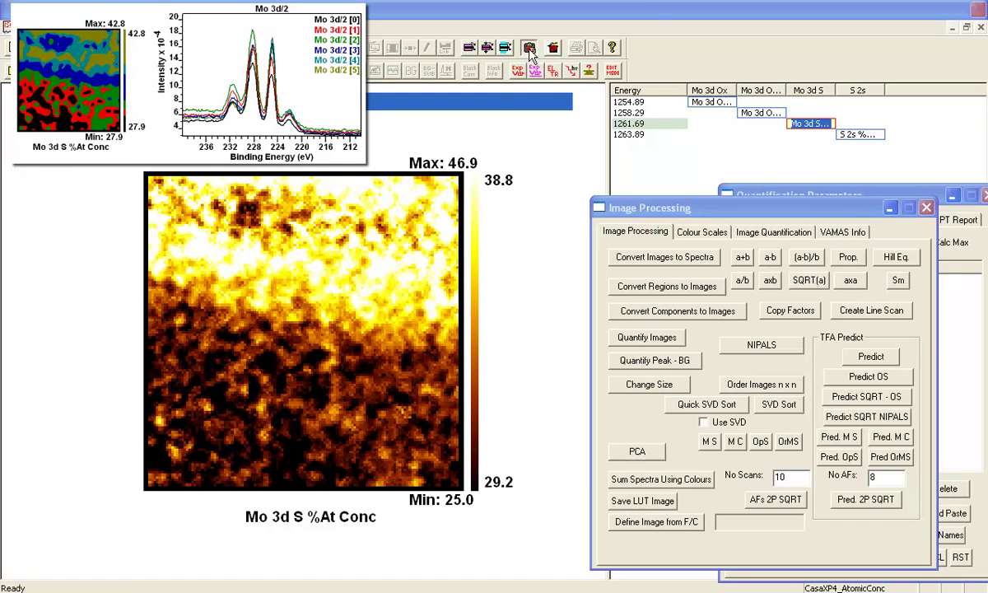
click(655, 191)
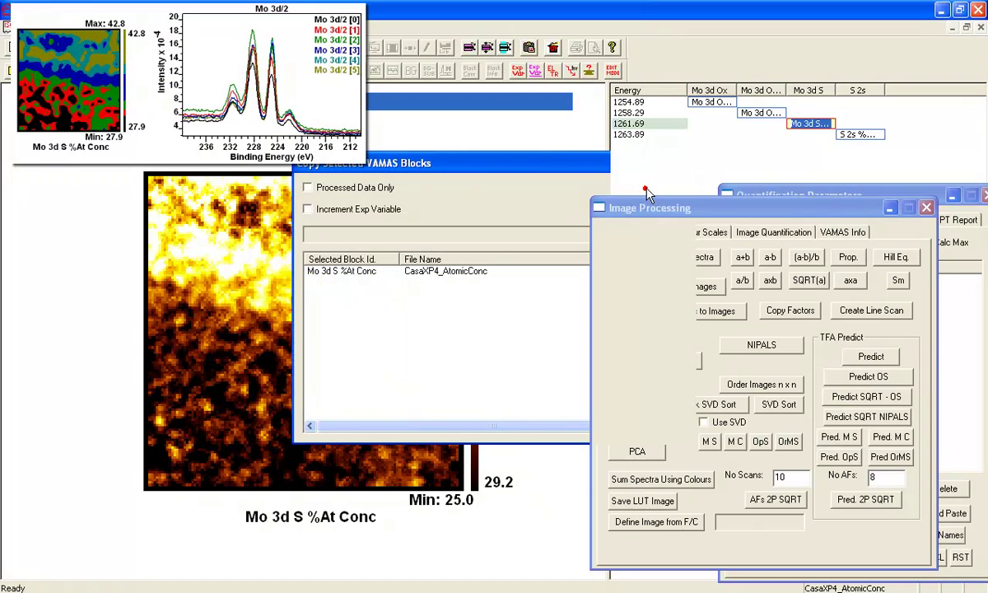
click(706, 193)
click(804, 147)
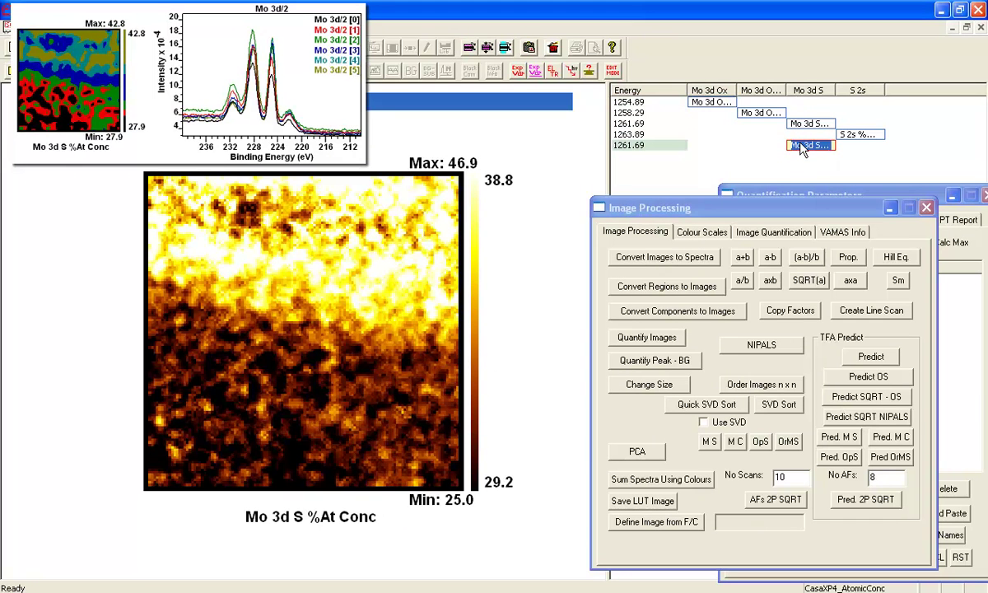
drag(683, 215, 685, 220)
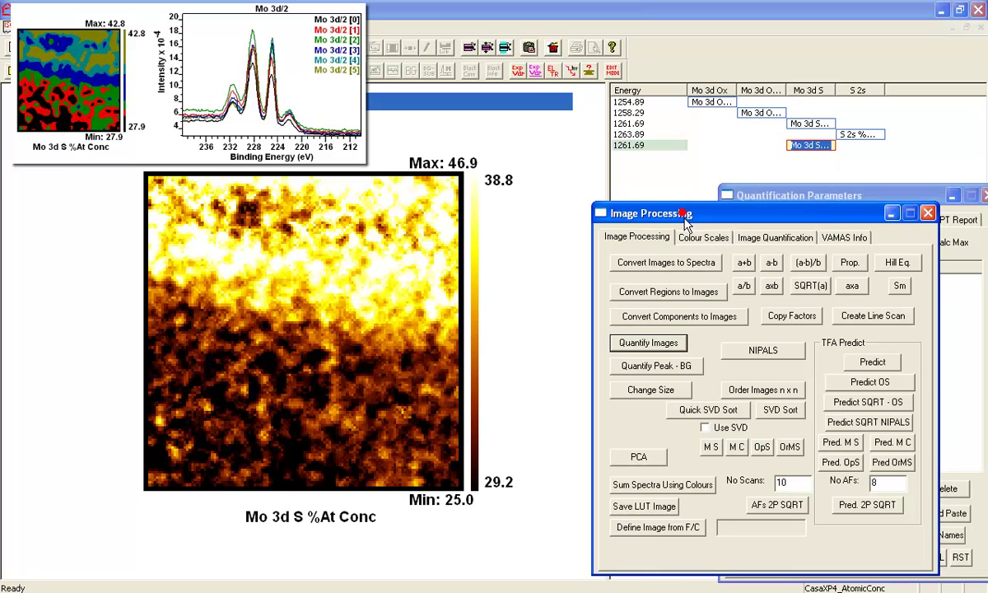
Smooth the copied Mo 3d S map nine times, narrowing its range to 27.9–42.8
click(900, 285)
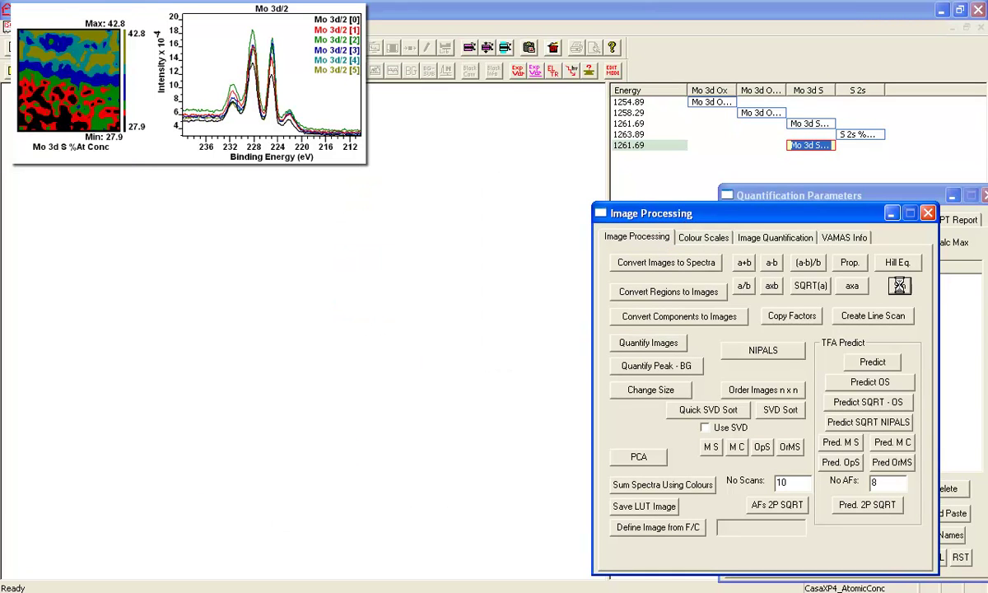
click(899, 285)
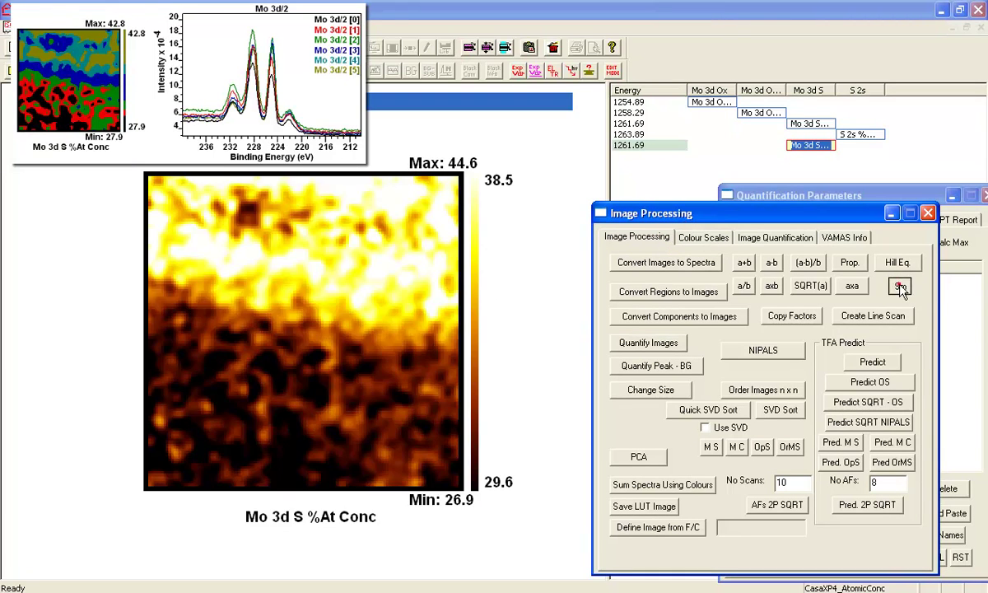
click(901, 286)
click(899, 285)
click(899, 285)
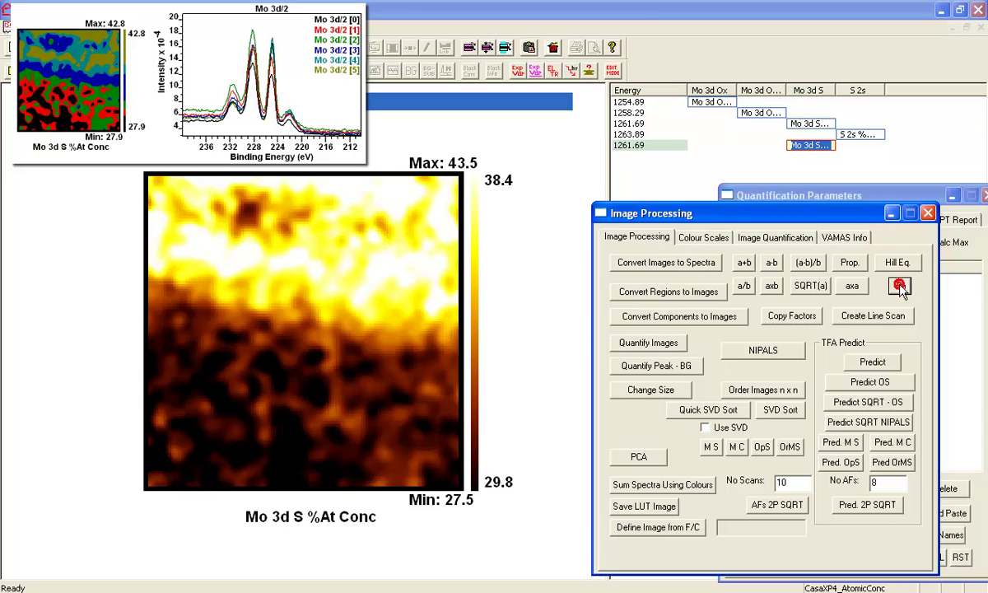
click(900, 285)
click(900, 285)
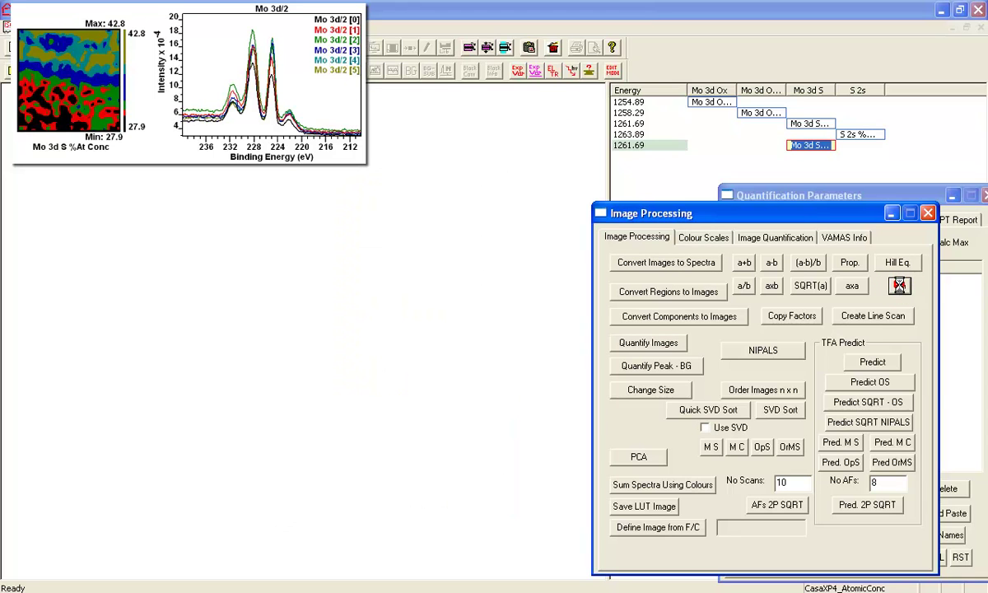
click(899, 285)
click(899, 285)
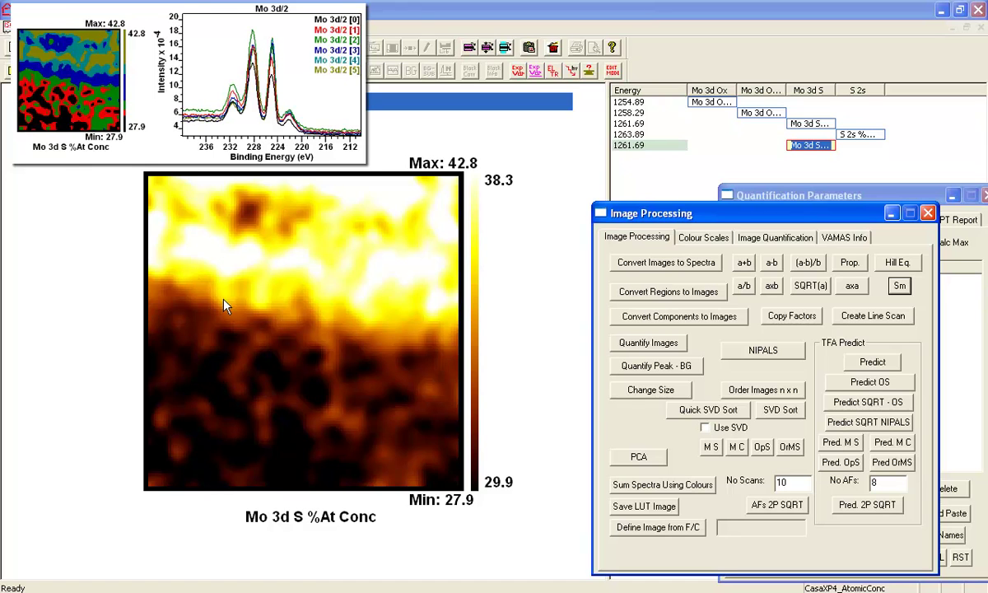
Give the Mo 3d S map a False colour scale with a bi-colour false-colour zone
click(702, 237)
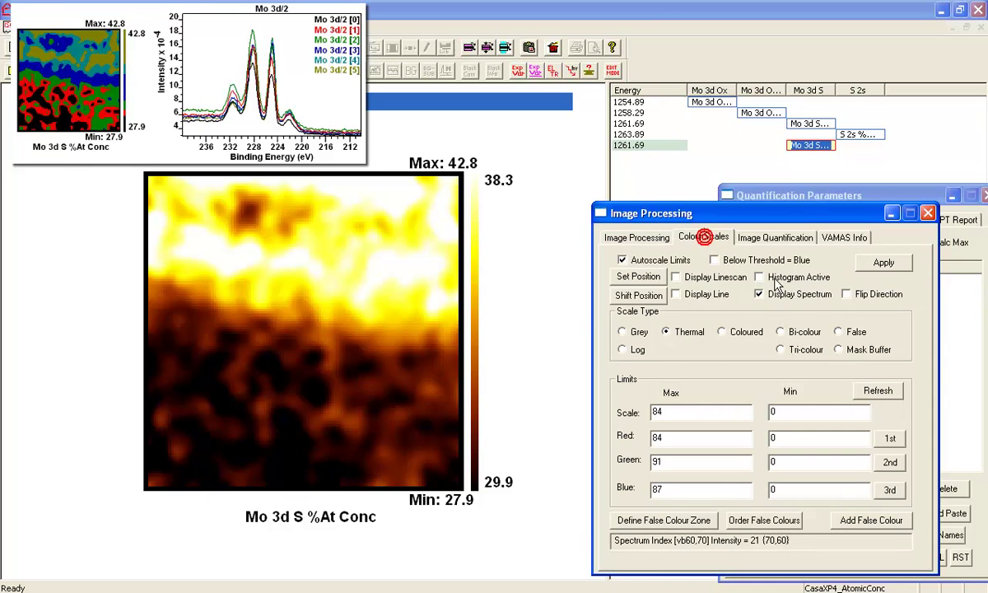
click(853, 331)
click(888, 262)
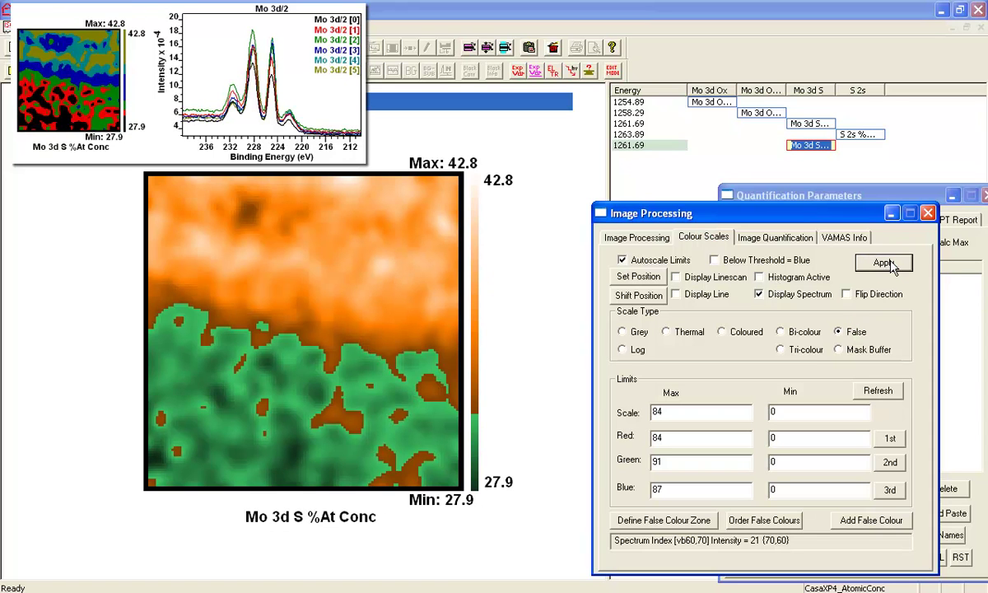
drag(486, 504, 474, 167)
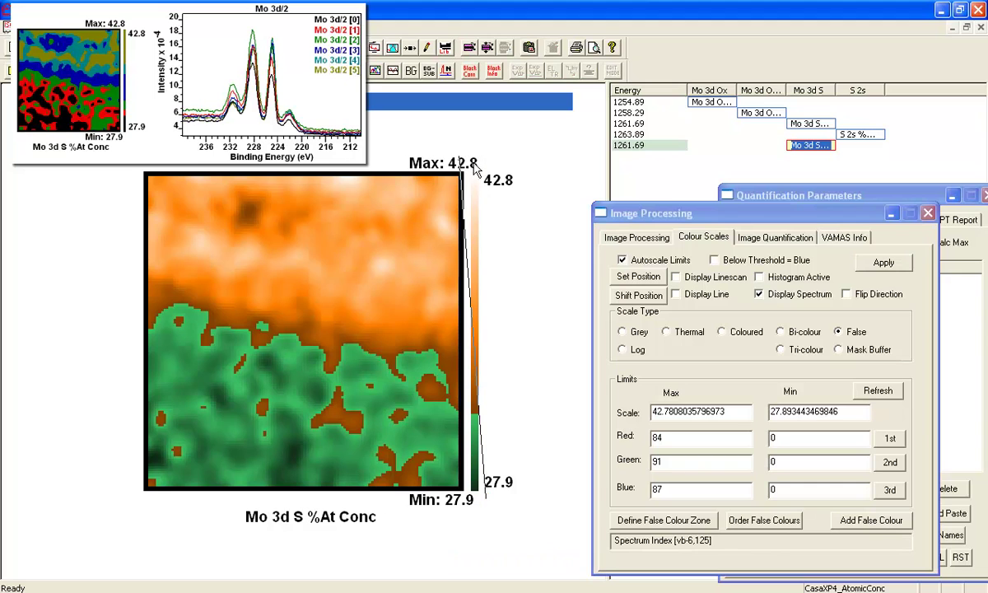
click(850, 520)
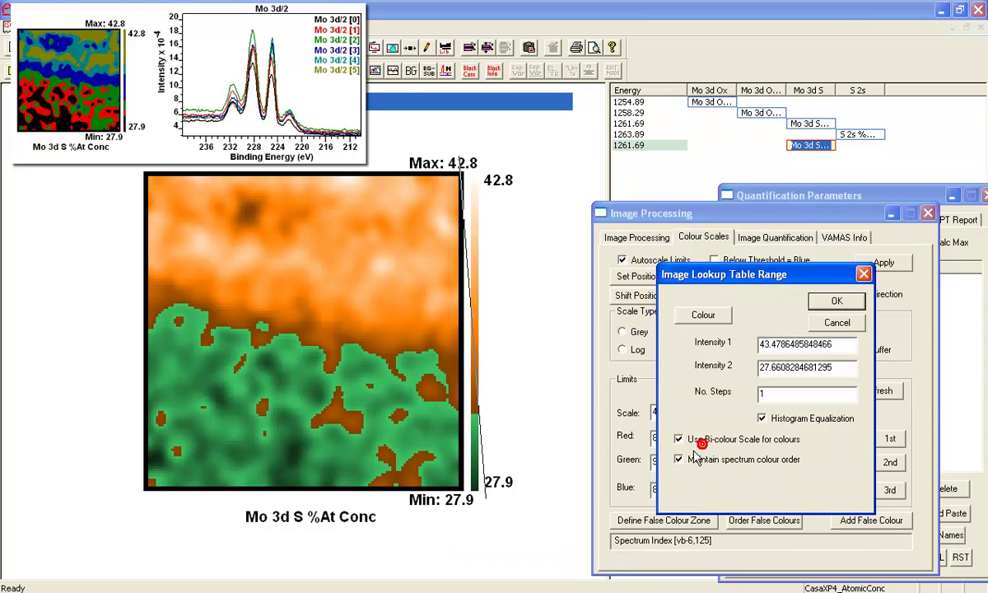
click(681, 439)
click(836, 302)
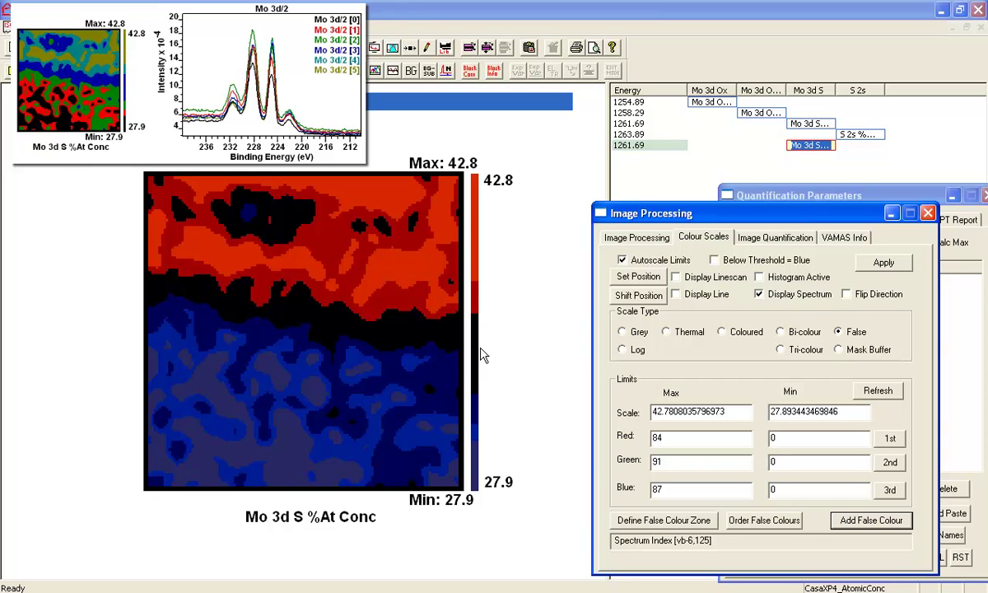
Define an image from the Mo 3d S false-colour zones, then switch to wt-mo_128_spectra
click(623, 240)
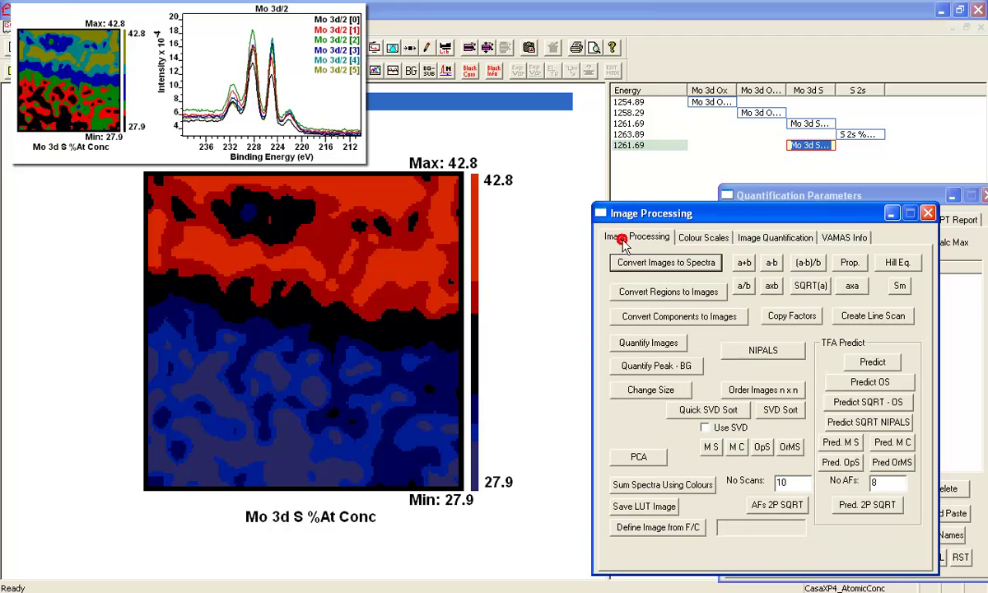
click(625, 528)
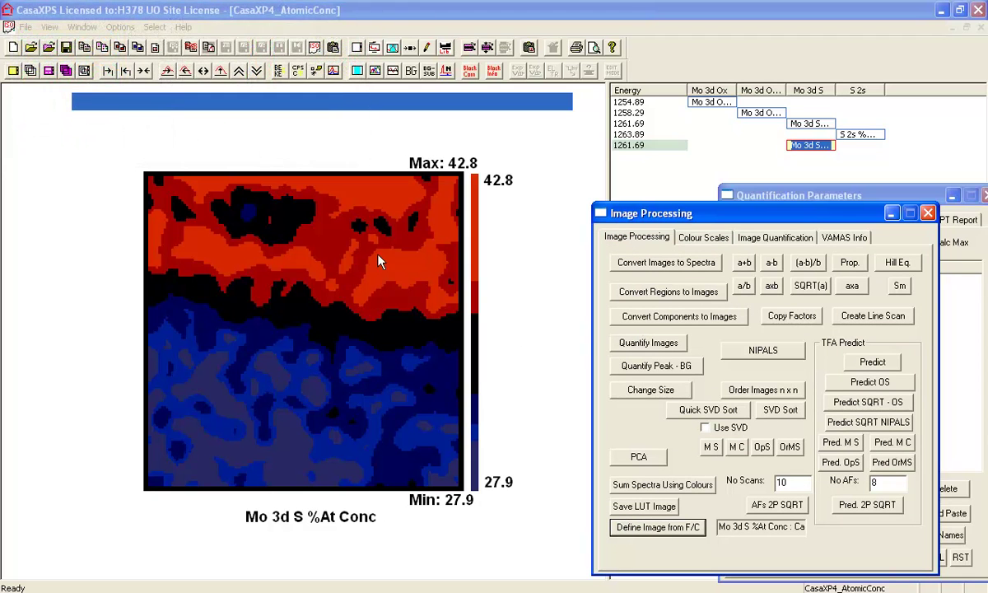
click(85, 27)
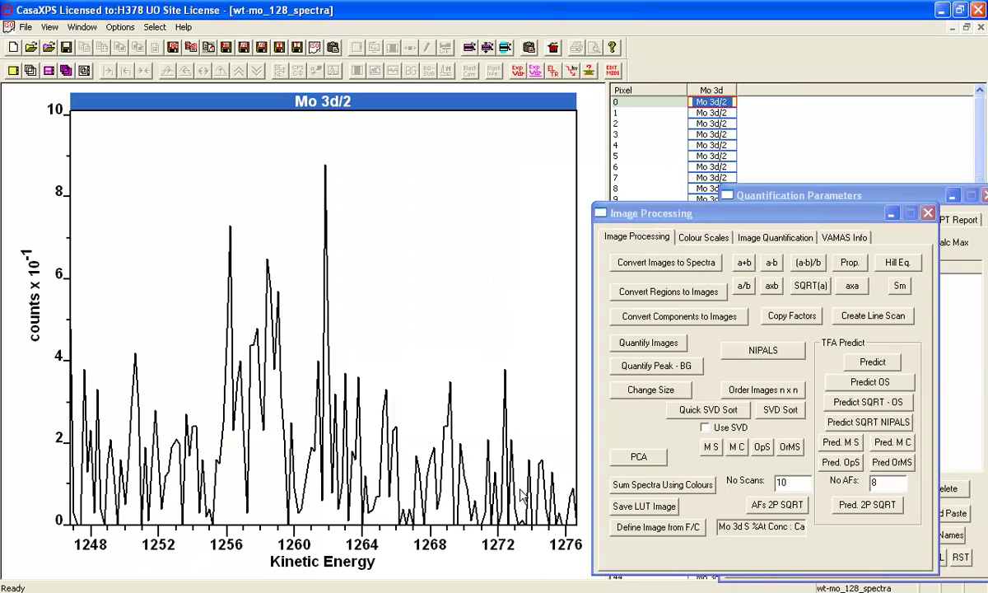
Sum the spectra within each colour zone and overlay LUT spectra 0 and 1
click(631, 485)
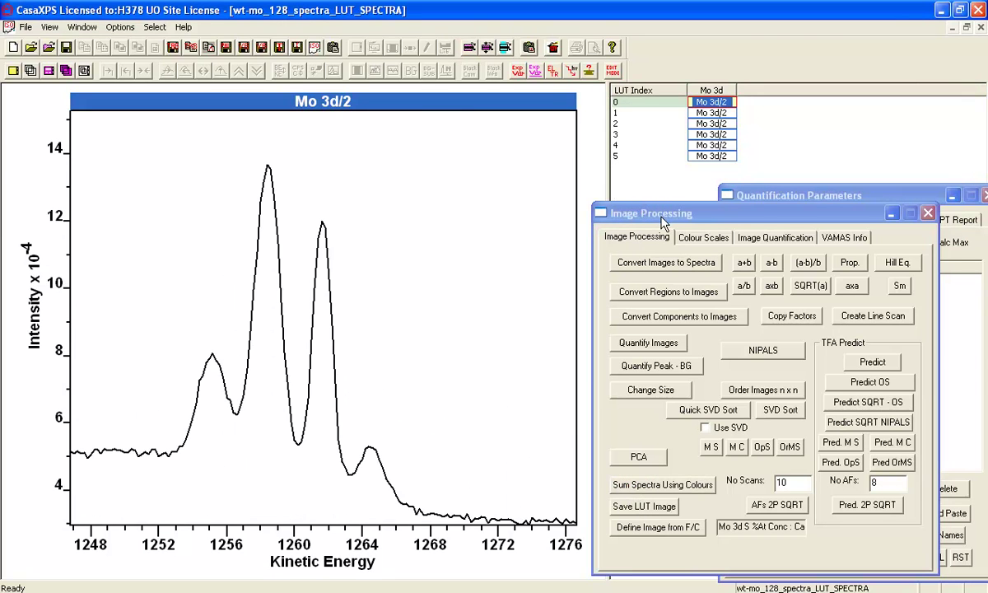
drag(662, 209, 713, 221)
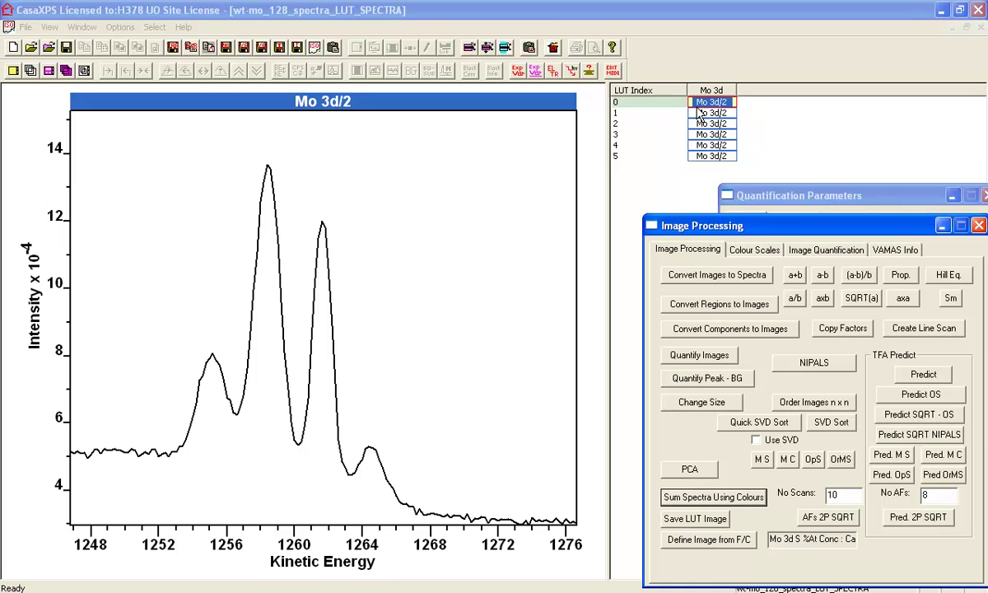
click(700, 113)
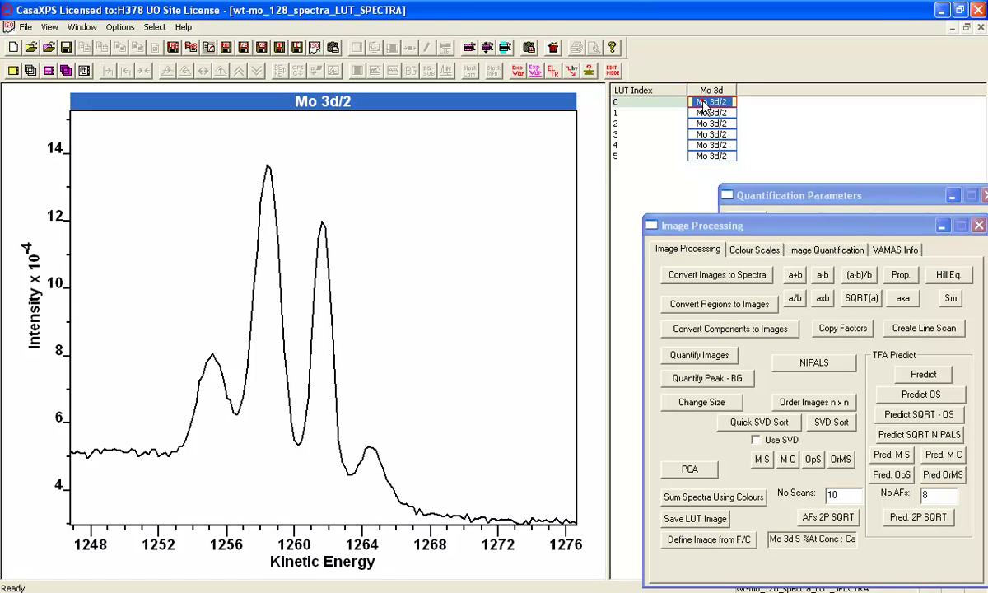
shift+click(710, 113)
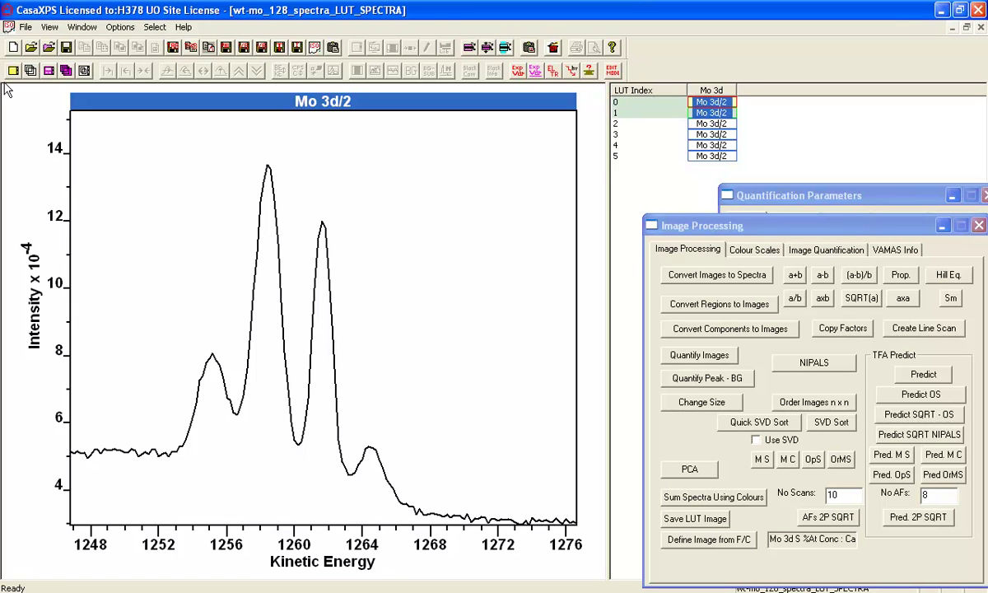
click(30, 71)
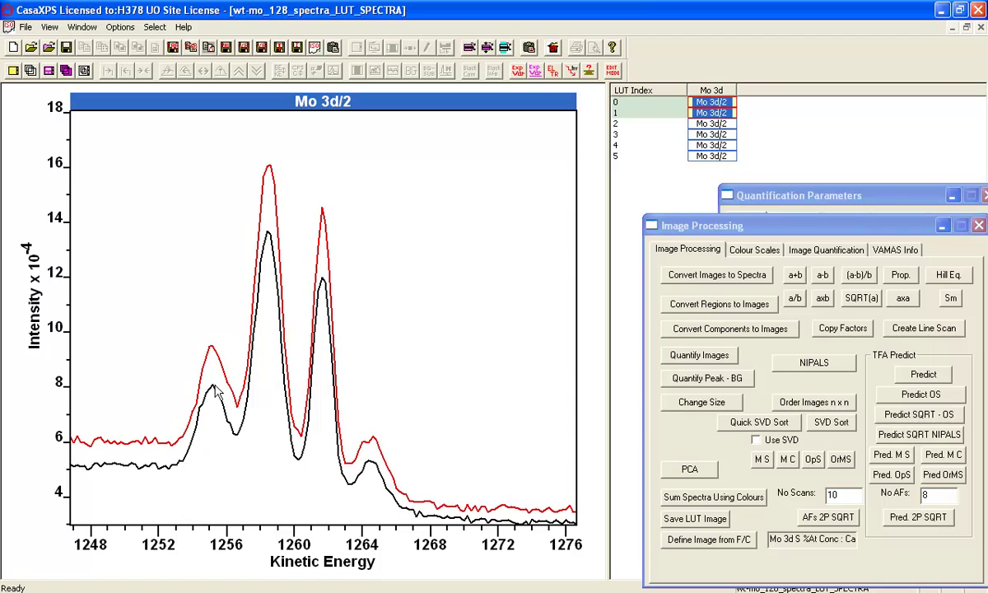
click(392, 199)
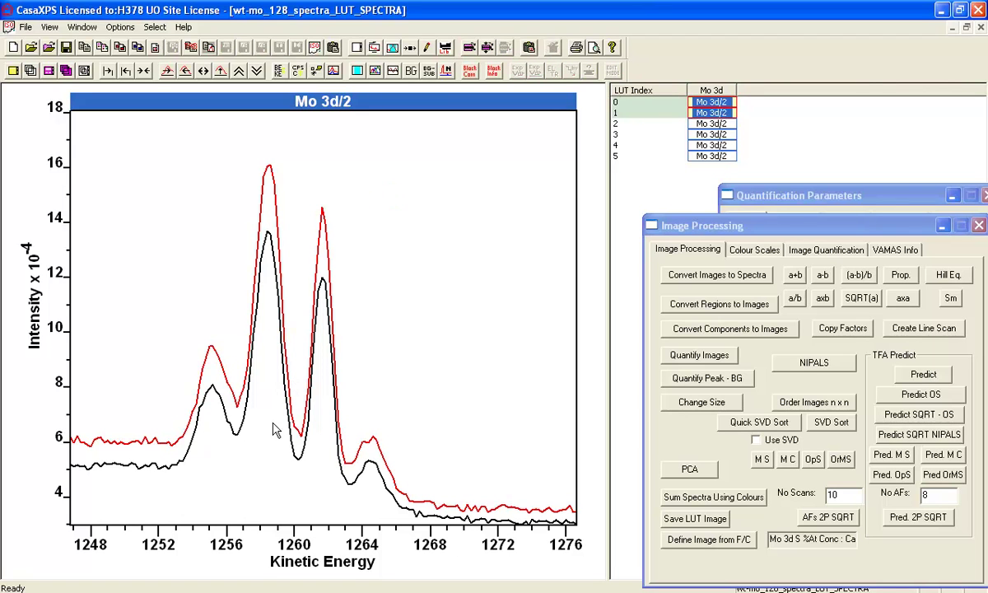
Overlay LUT spectra 4 and 5, then all four LUT spectra 0, 1, 4 and 5
click(712, 145)
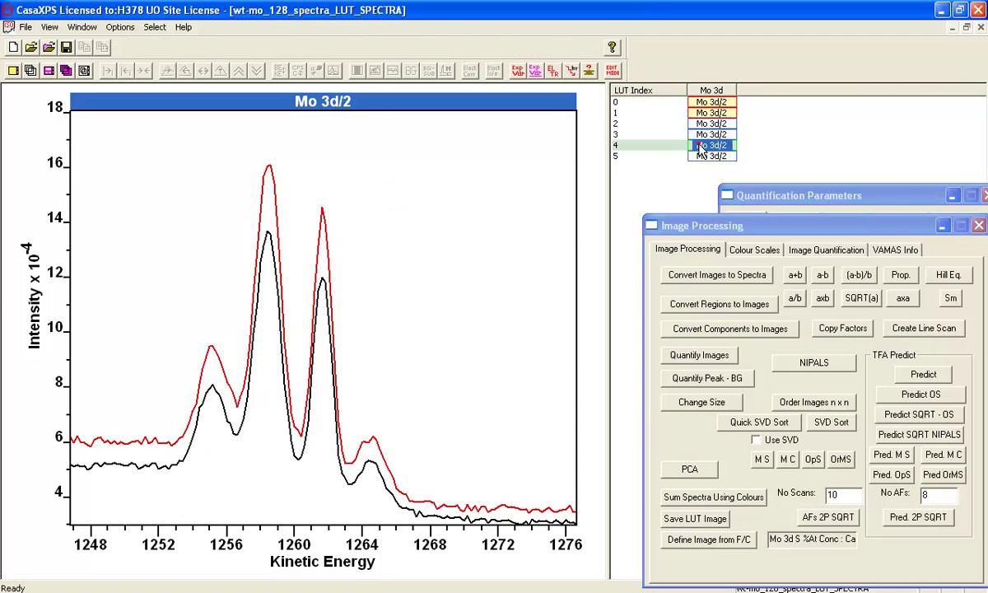
shift+click(711, 156)
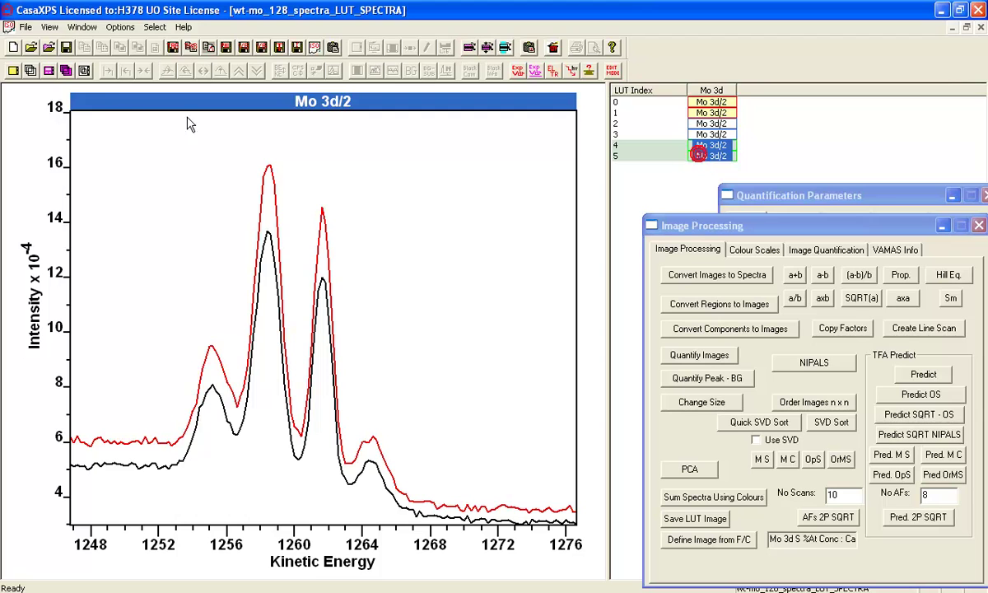
click(30, 70)
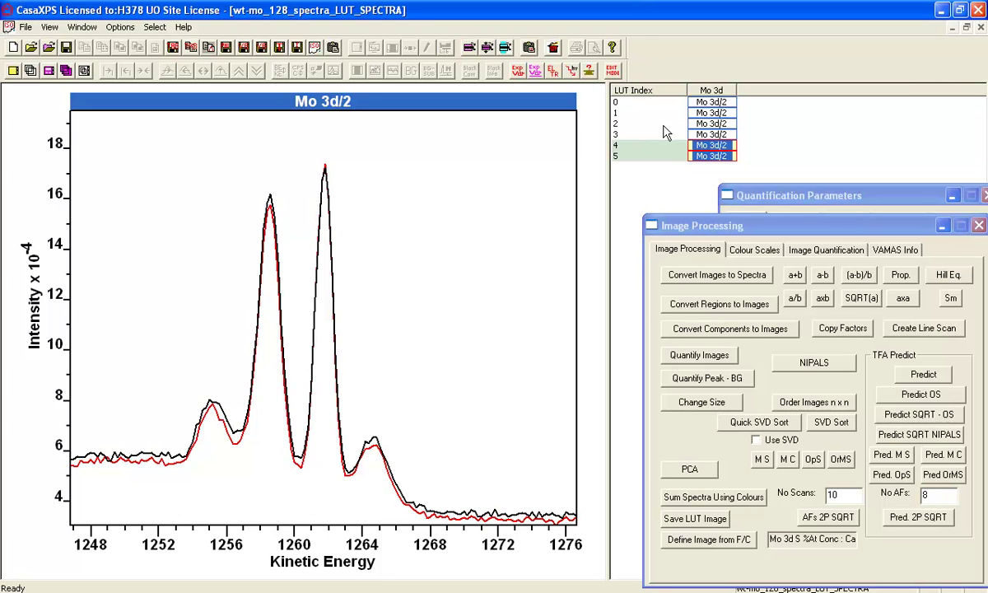
click(700, 102)
shift+click(700, 113)
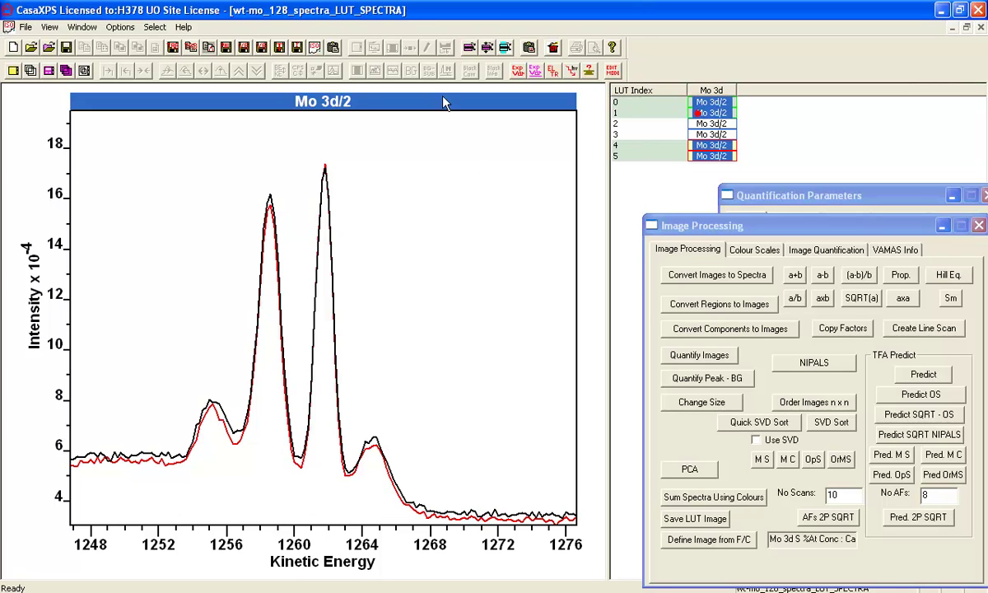
click(29, 71)
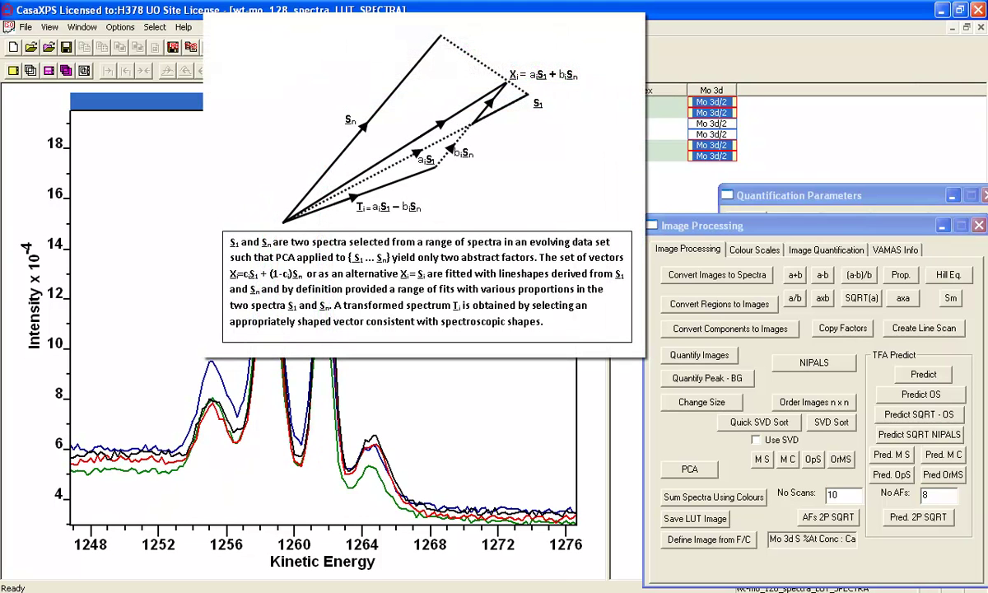
Overlay only LUT spectra 4 and 5, with the Spectrum Processing window set beside the plot
click(699, 146)
shift+click(700, 156)
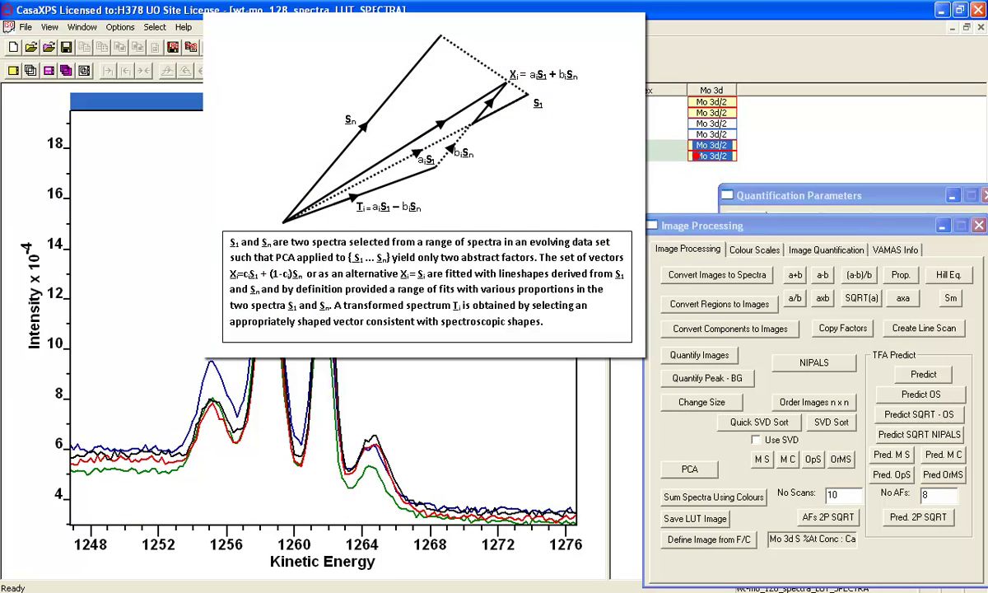
click(30, 72)
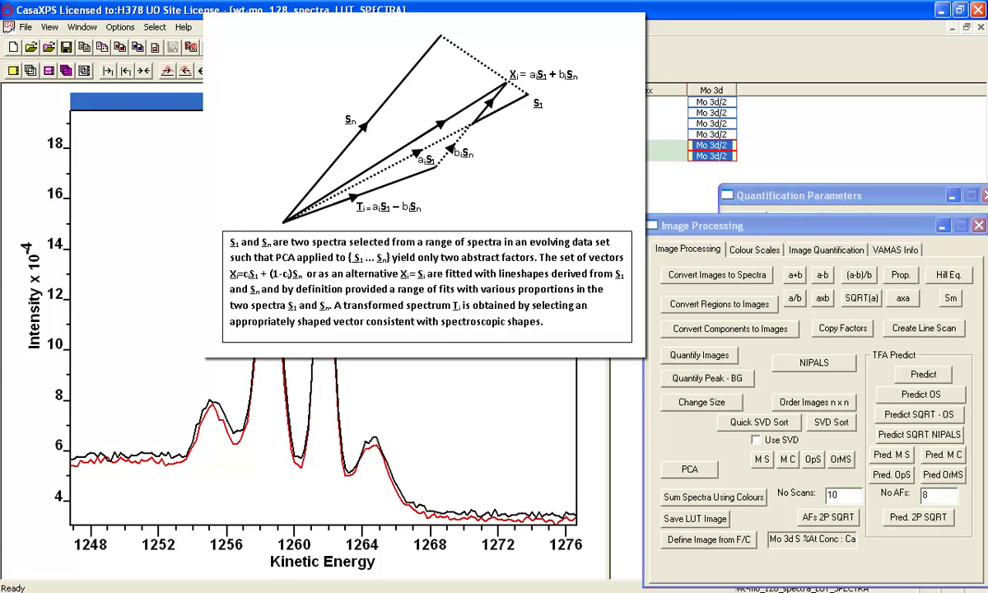
drag(321, 155, 757, 171)
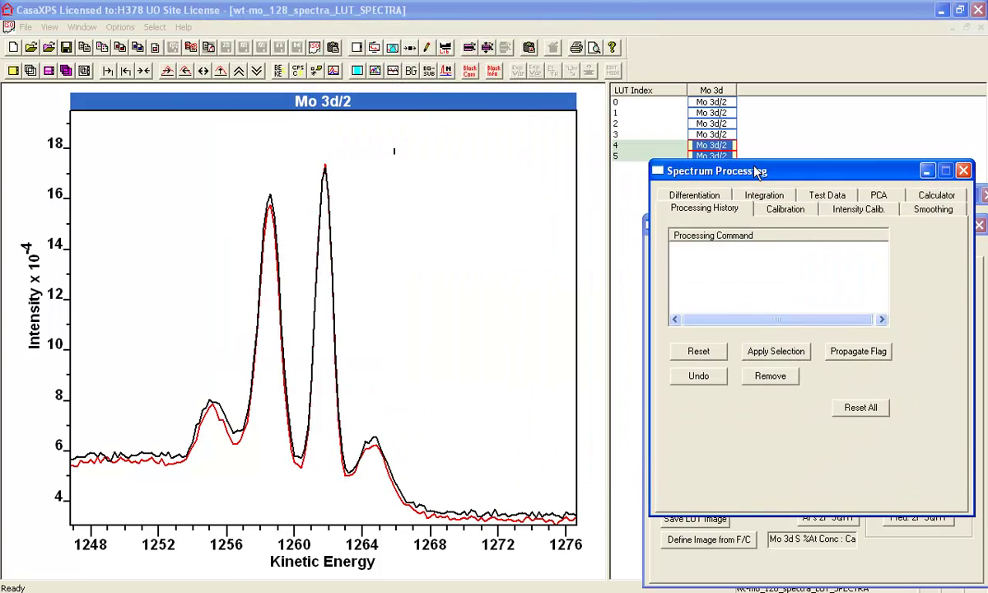
Create the first summed Pr:Mo 3d/2 spectrum, then overlay LUT spectra 0 and 1
click(812, 198)
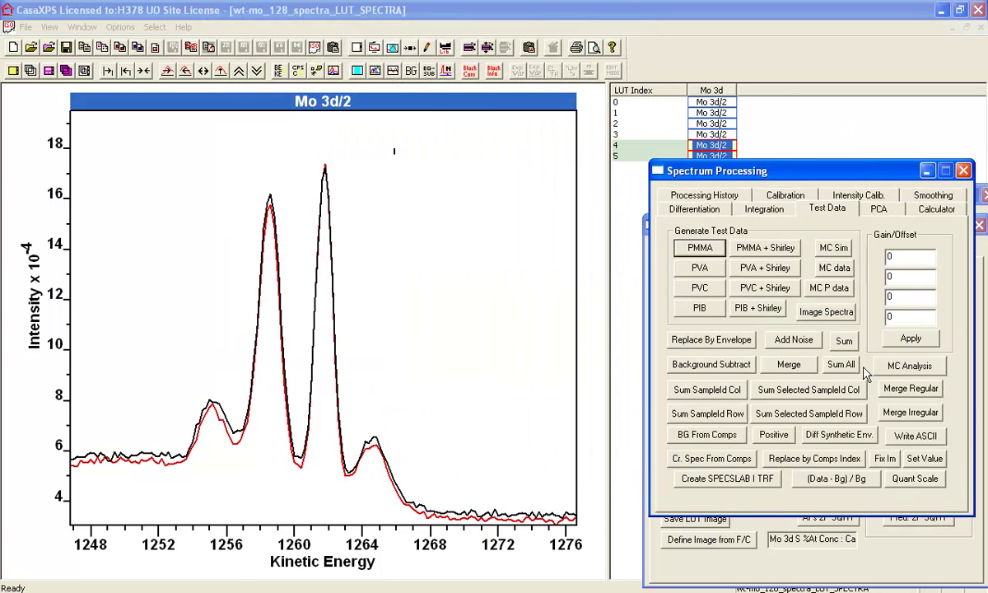
click(845, 341)
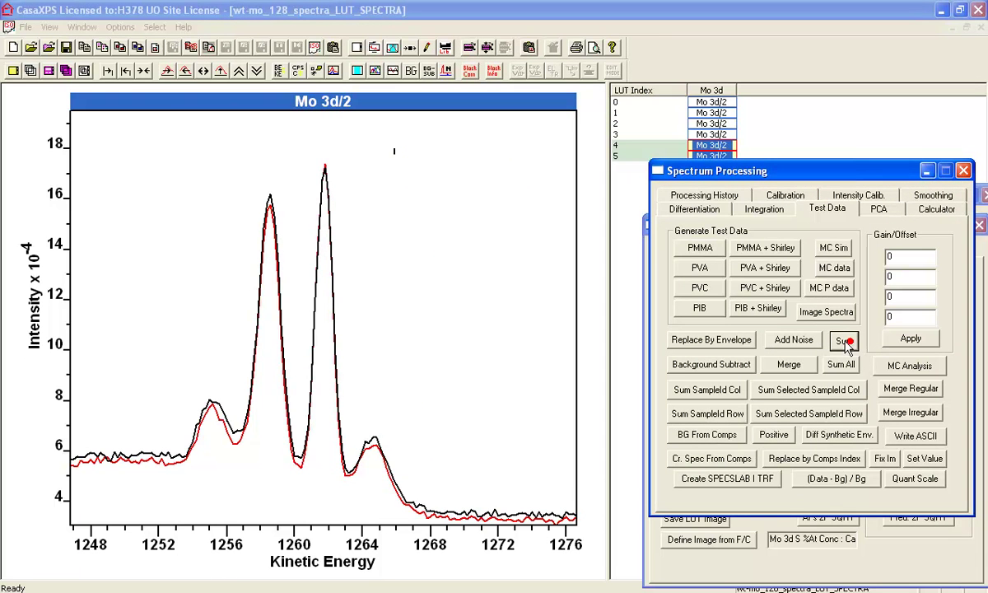
drag(699, 176, 714, 208)
click(699, 168)
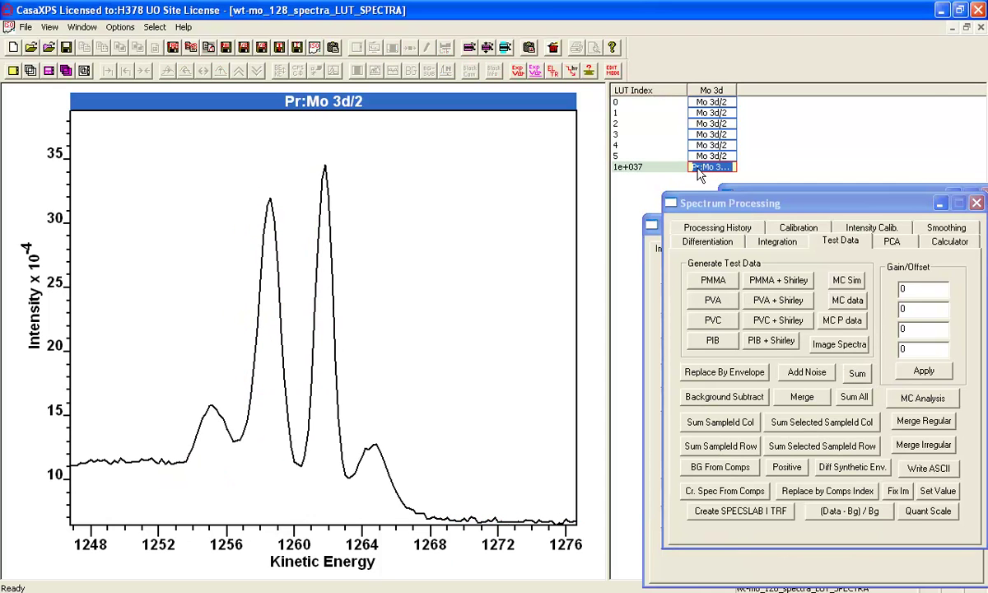
drag(710, 101, 710, 113)
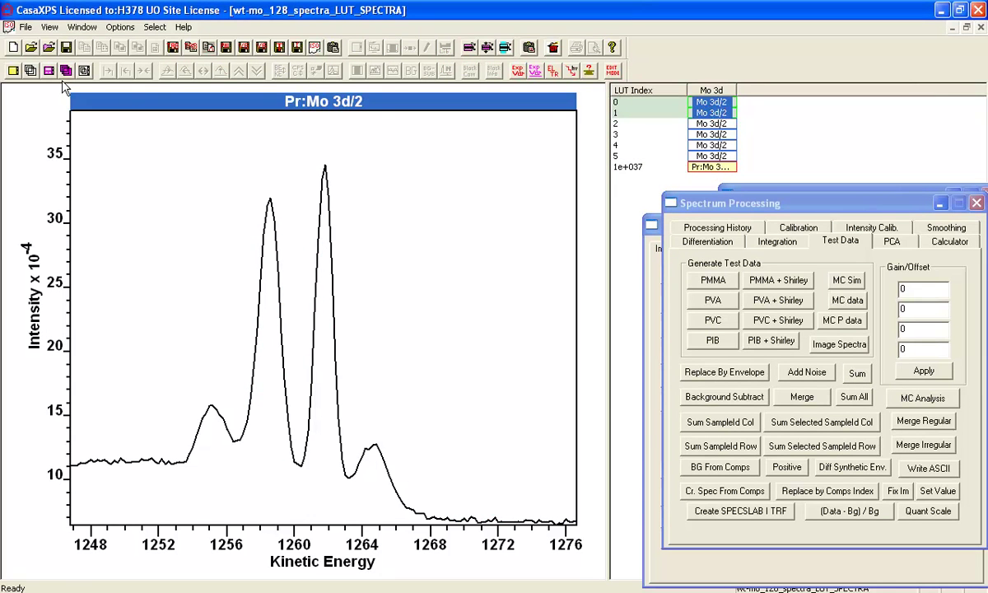
click(33, 70)
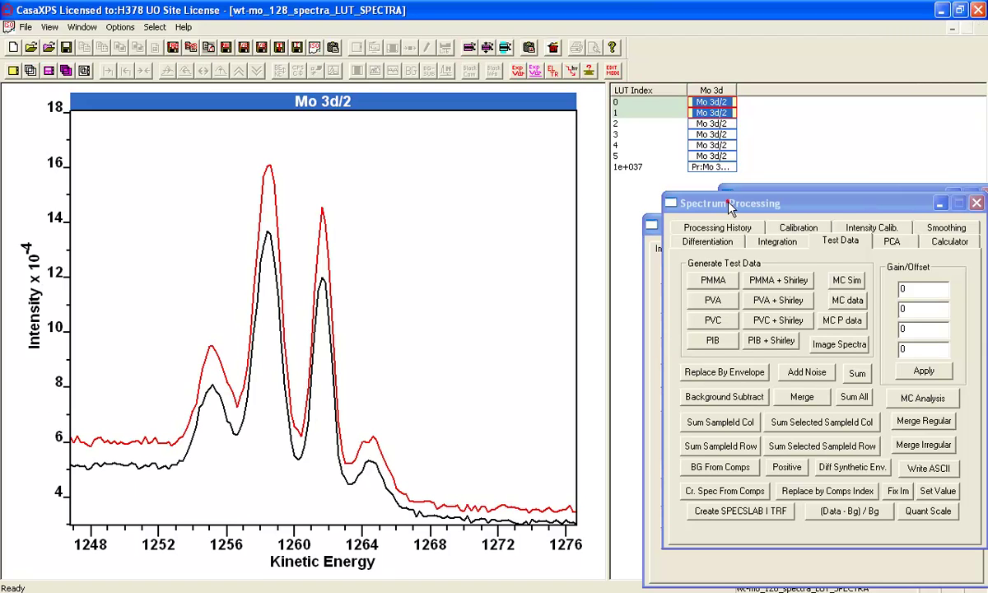
Create a second summed spectrum and overlay the two summed Pr:Mo 3d/2 spectra
drag(731, 207, 747, 215)
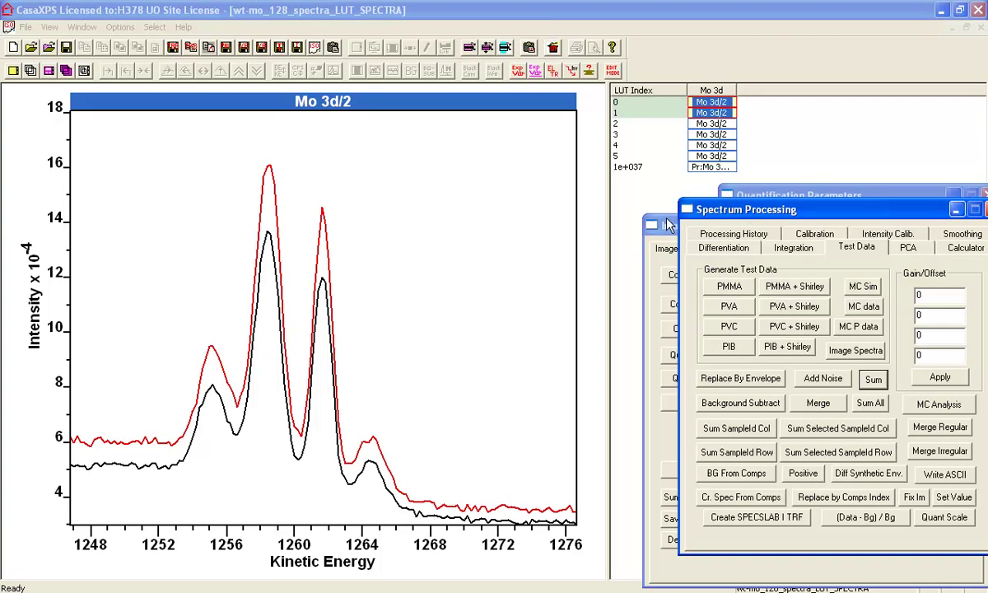
click(669, 224)
click(775, 207)
click(872, 378)
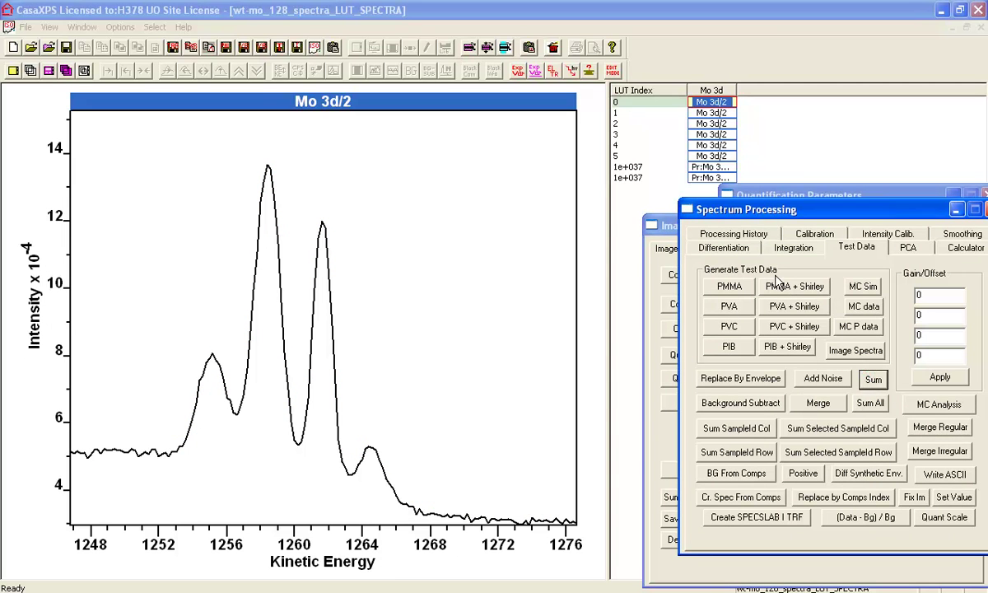
drag(663, 167, 663, 178)
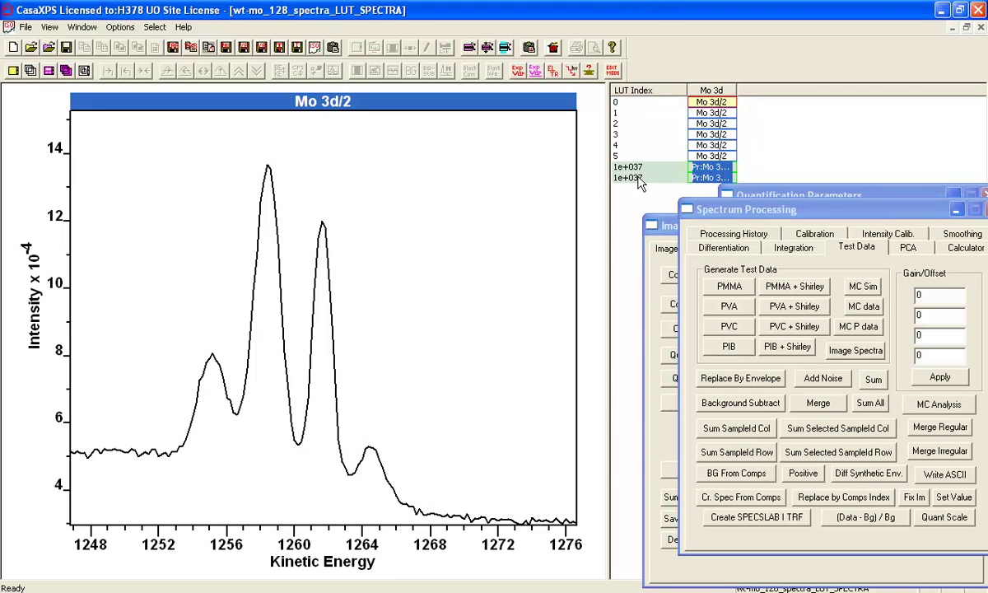
click(30, 70)
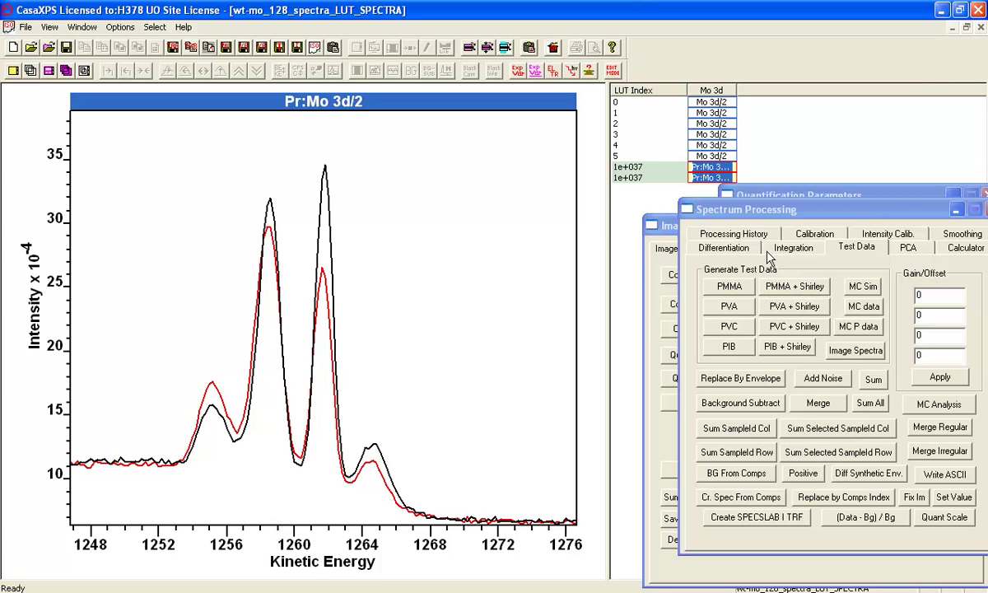
Generate difference spectra interpolating between the two summed spectra with Factor 0.2
click(963, 247)
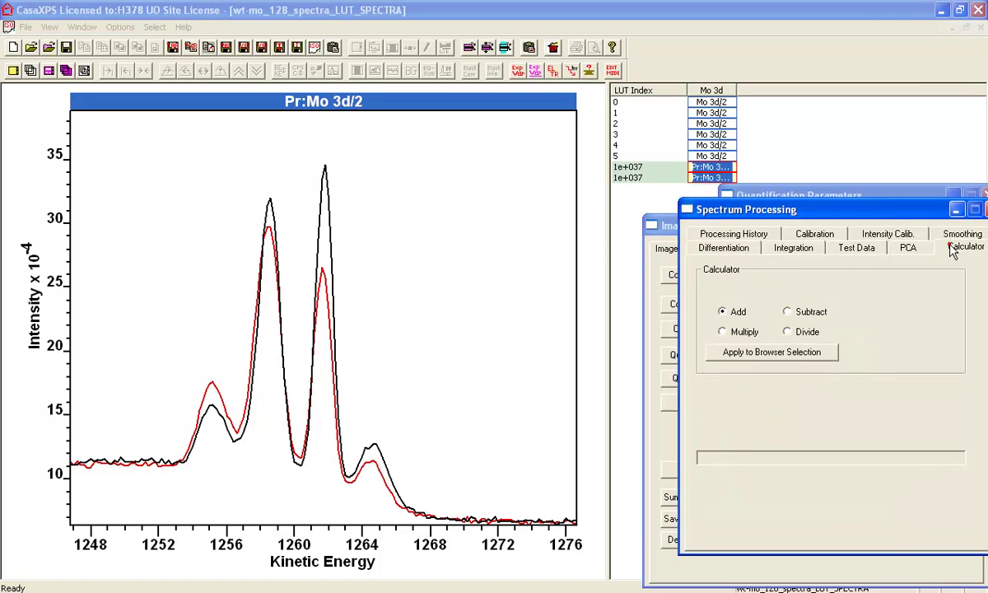
drag(852, 210, 824, 195)
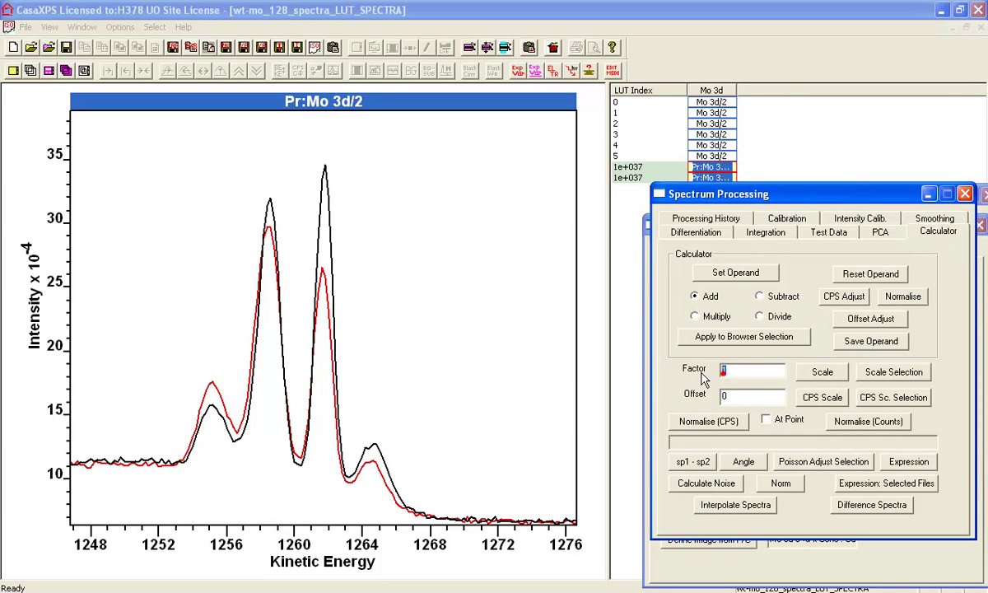
text(0.2)
click(849, 509)
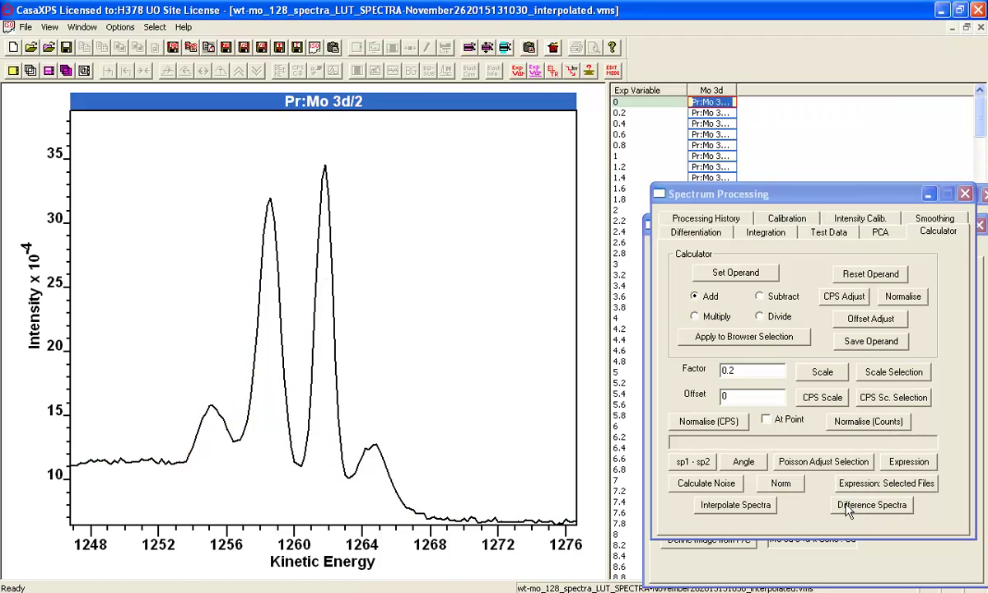
Widen the spectrum list and step down through the new interpolated rows
drag(605, 179, 470, 179)
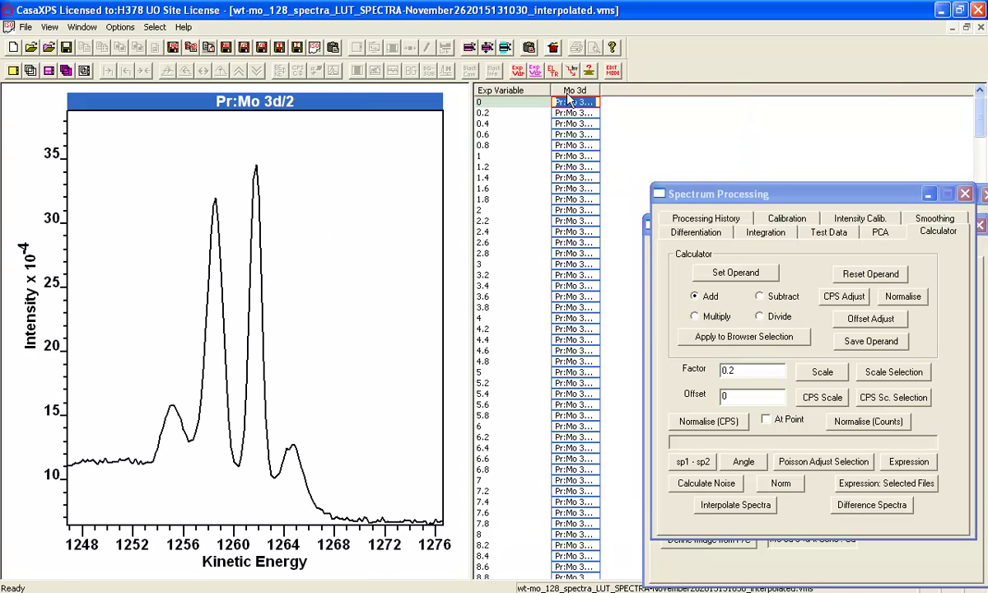
key(Down)
key(Down)
key(Down)
key(Down)
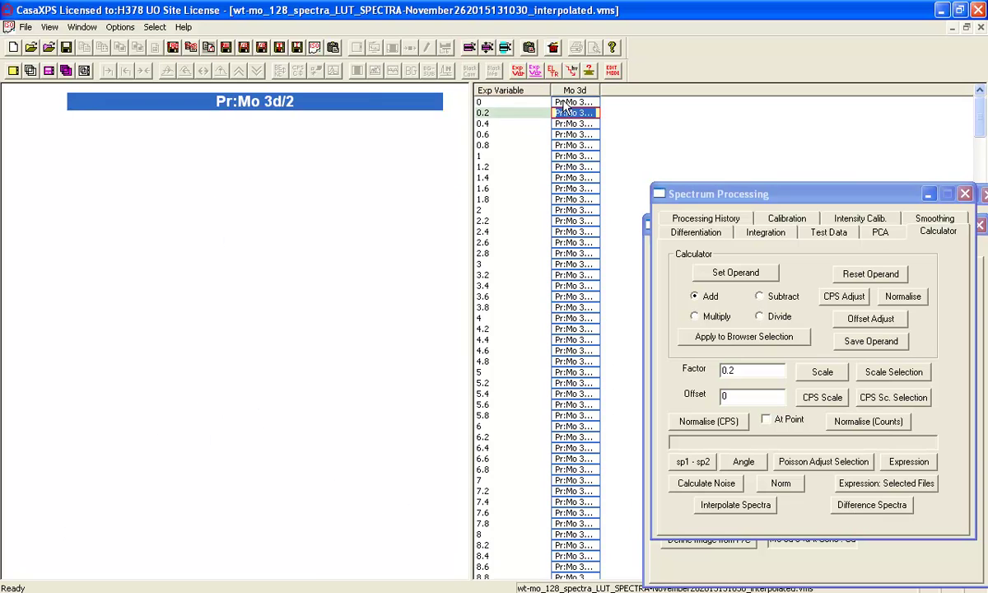
key(Down)
key(Down)
key(Down)
key(Down)
key(Down)
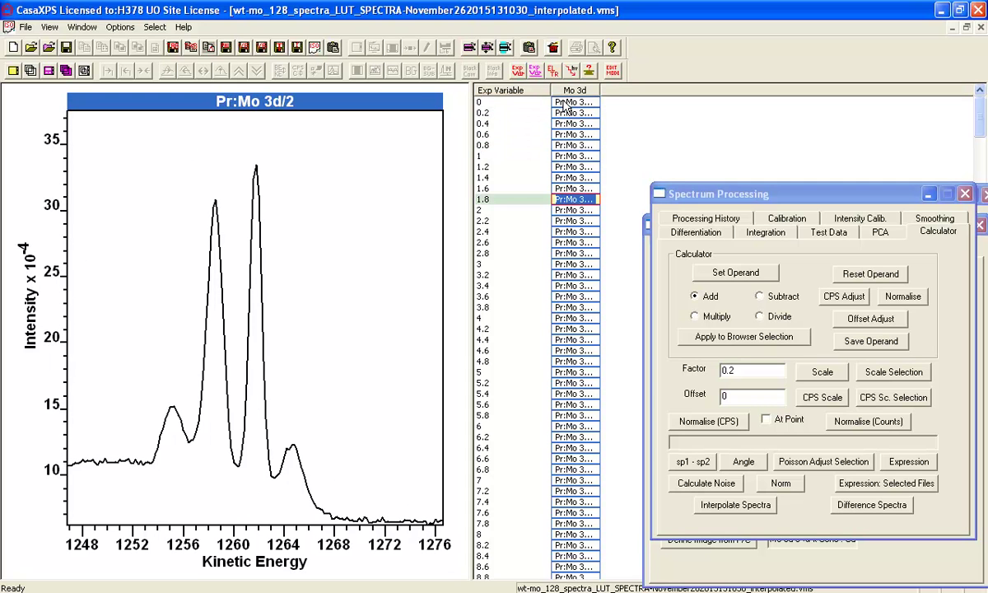
Close the spectrum processing, image processing and quantification windows, then step through spectra to 6.6
click(966, 194)
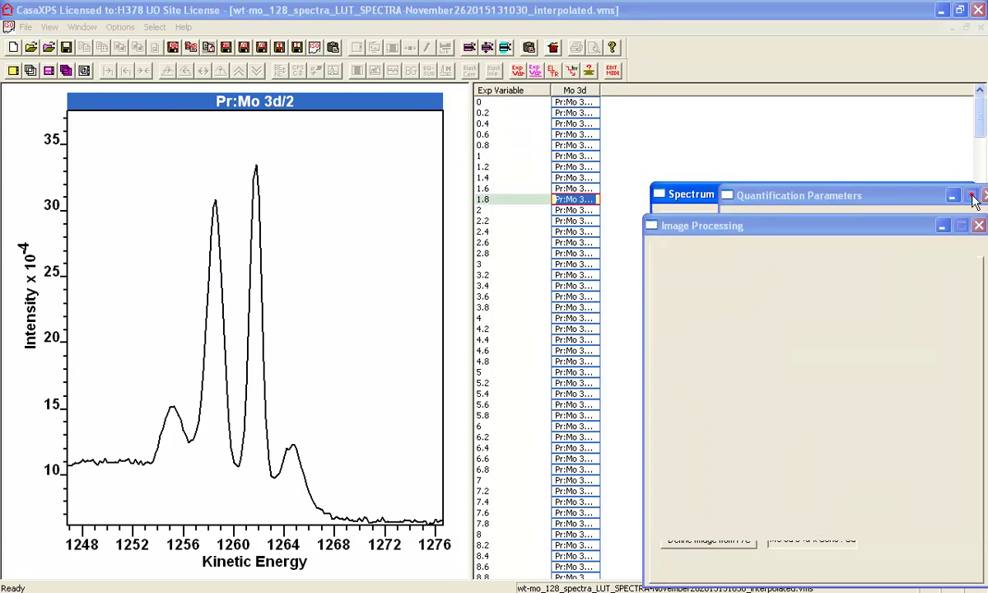
click(981, 229)
click(956, 201)
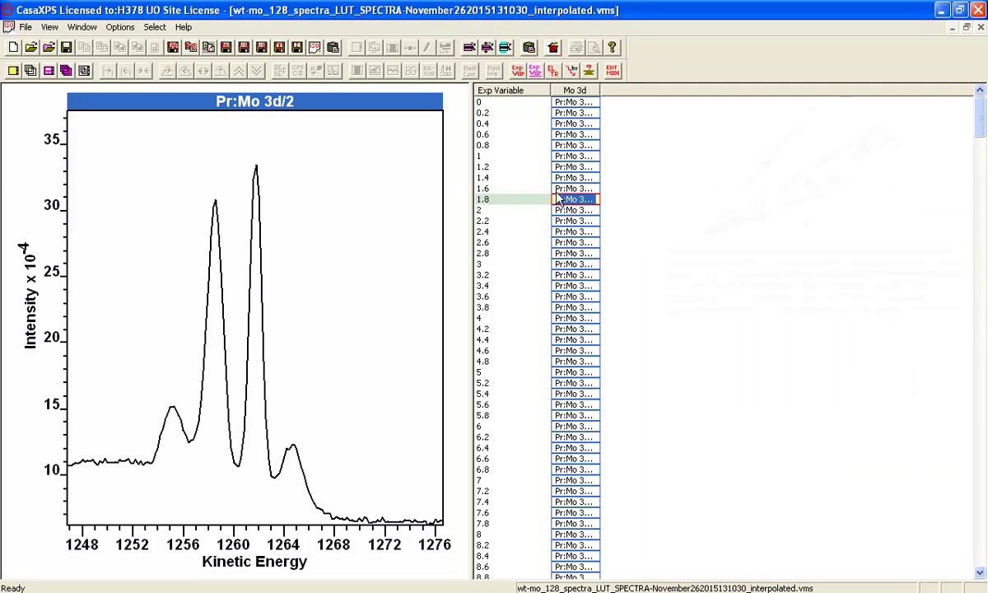
key(Down)
key(Down)
key(Down)
key(Down)
key(Down)
key(Down)
key(Down)
key(Down)
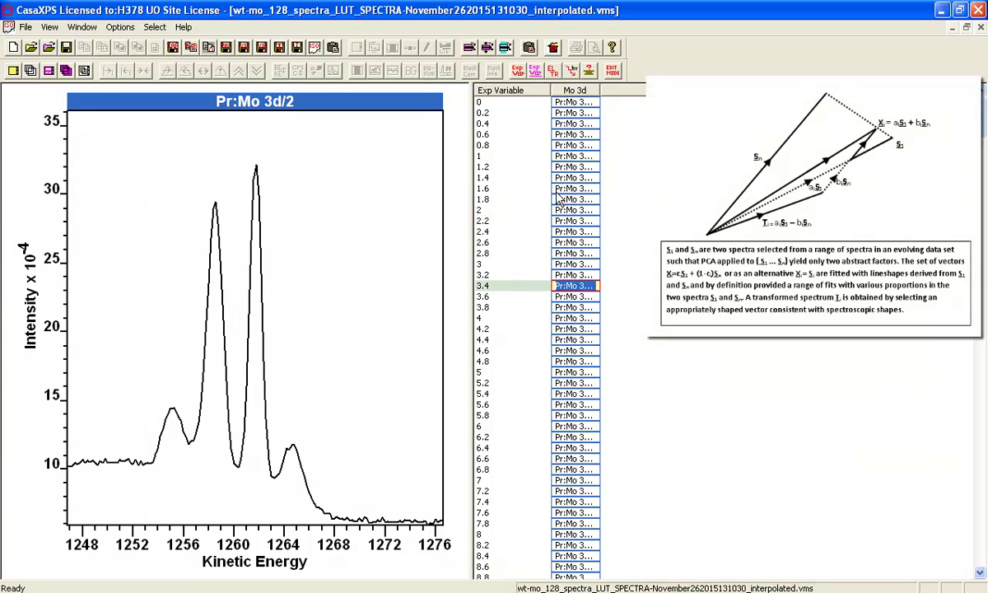
key(Down)
key(Down)
key(Down)
key(Down)
key(Down)
key(Down)
key(Down)
key(Down)
key(Down)
key(Down)
key(Down)
key(Down)
key(Down)
key(Down)
key(Down)
key(Down)
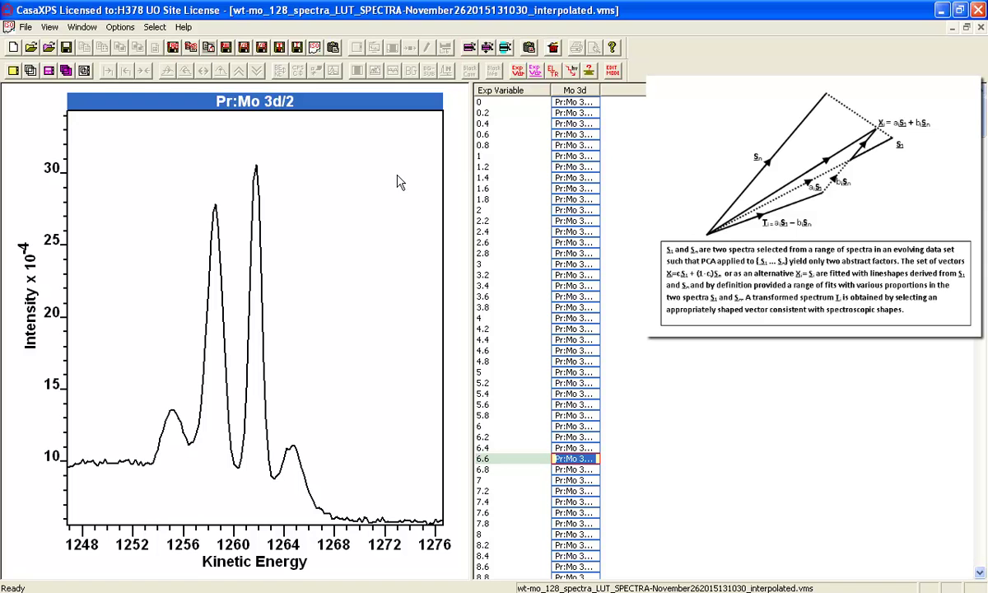
Turn on Axes Major Lines in the Tile Display Parameters to add grid lines
click(350, 165)
click(357, 47)
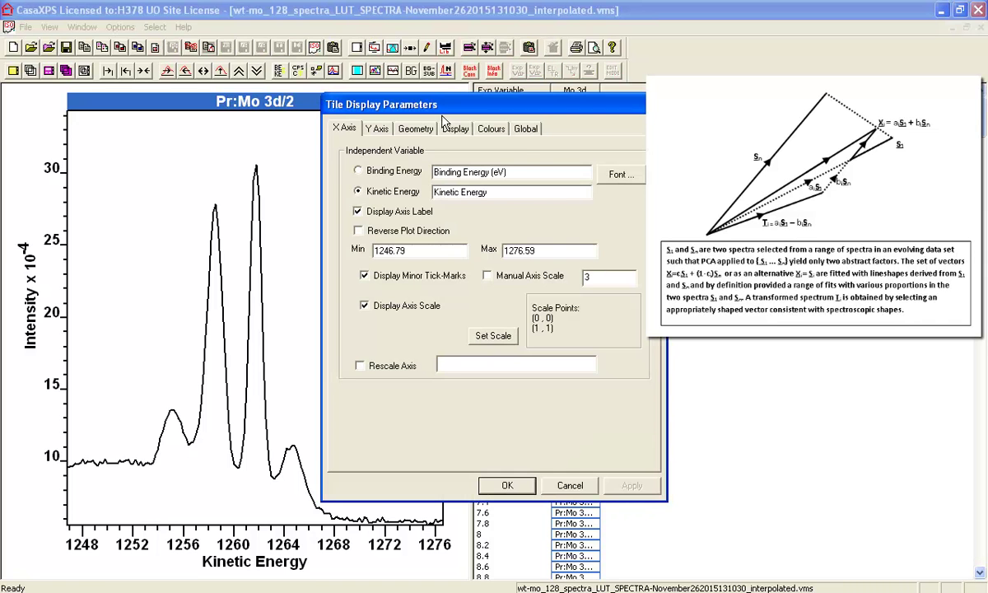
click(452, 128)
click(484, 260)
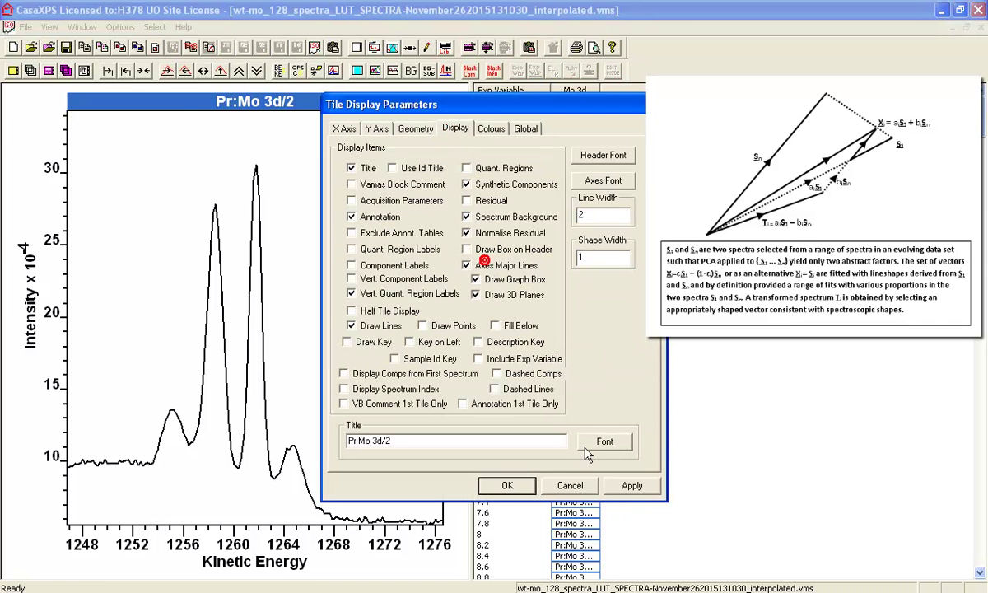
click(507, 485)
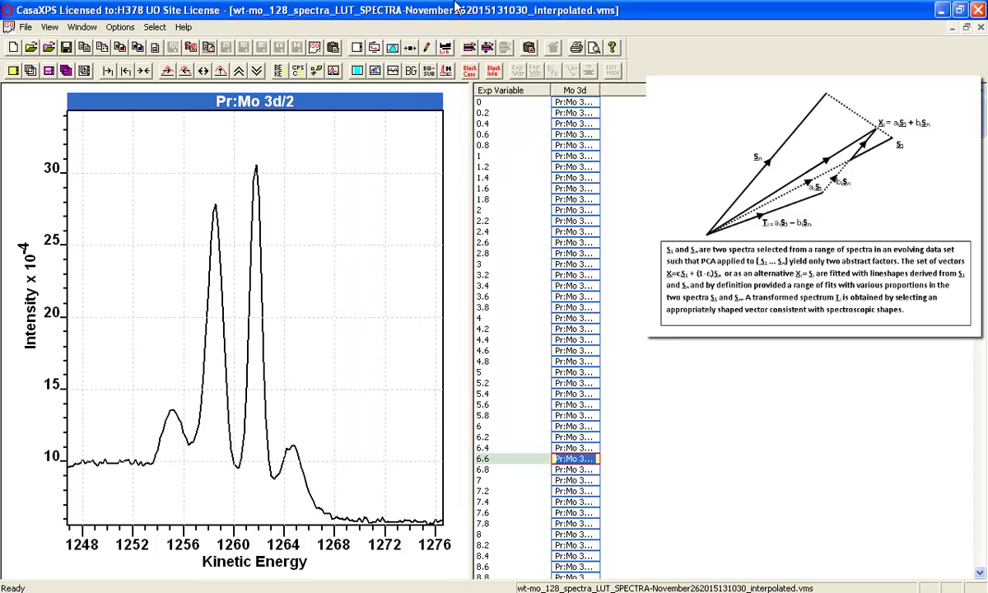
Step through the later interpolated spectra from 8 onward, comparing their peak heights
key(Down)
key(Down)
key(Down)
key(Down)
key(Down)
key(Down)
key(Down)
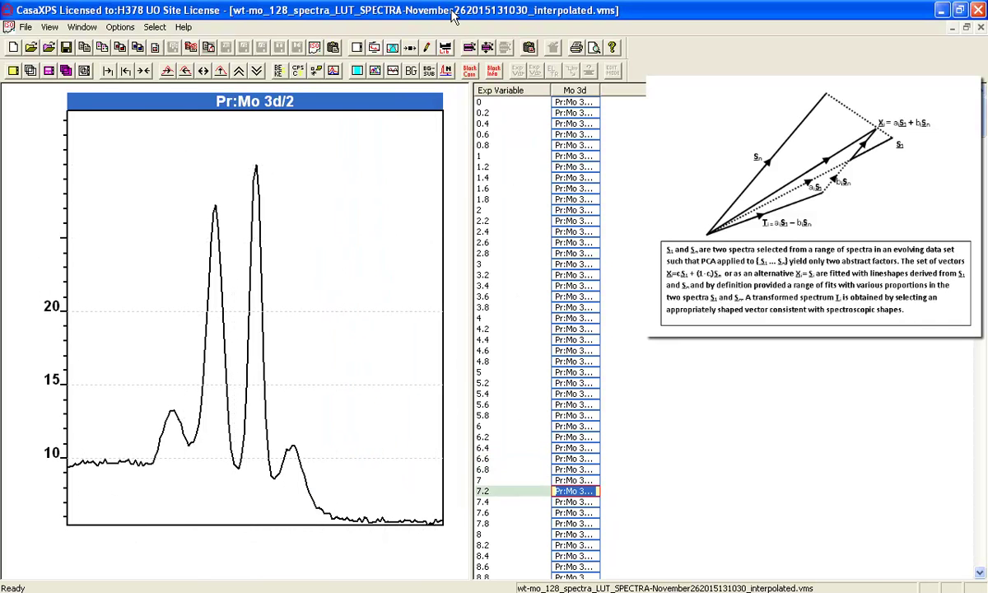
key(Down)
key(Down)
key(Down)
key(Down)
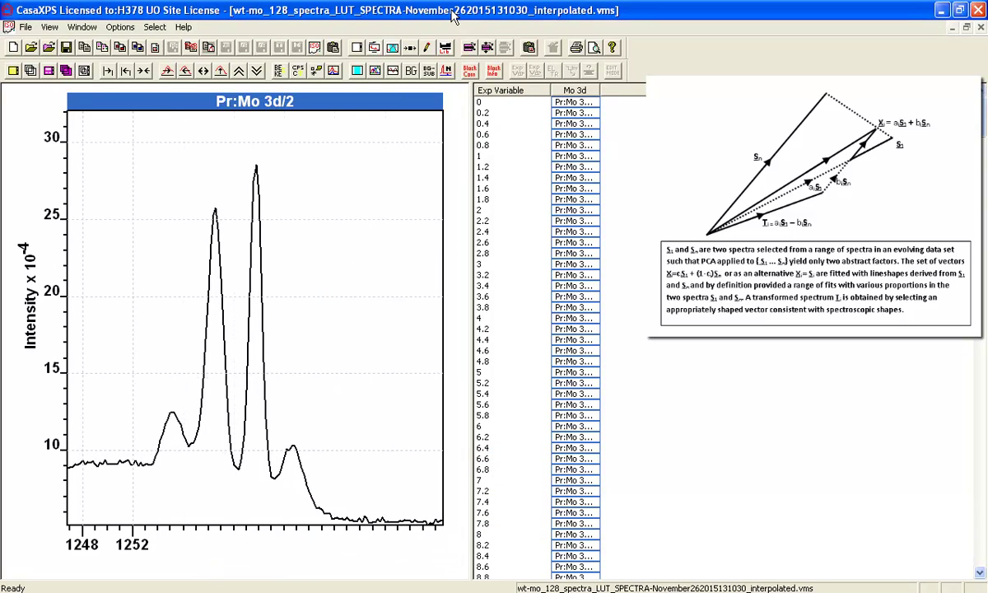
key(Down)
key(Down)
key(Down)
key(Down)
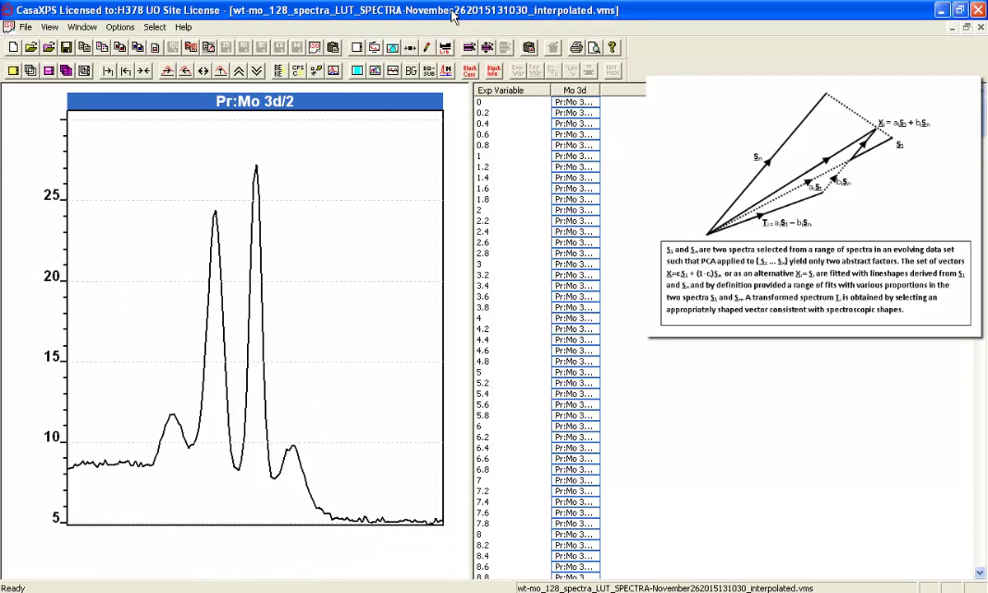
key(Down)
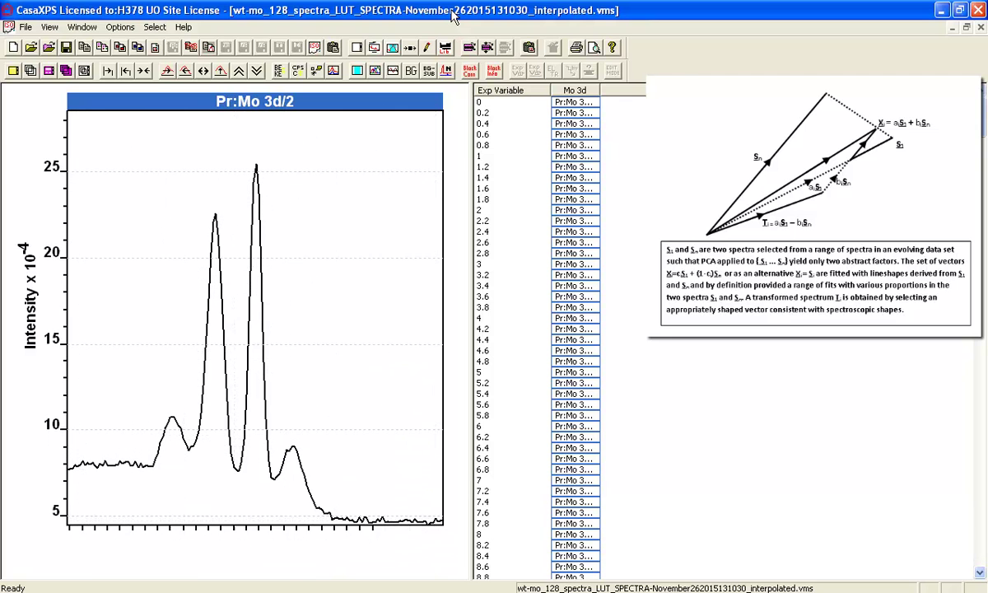
key(Down)
key(Down)
key(Down)
key(Down)
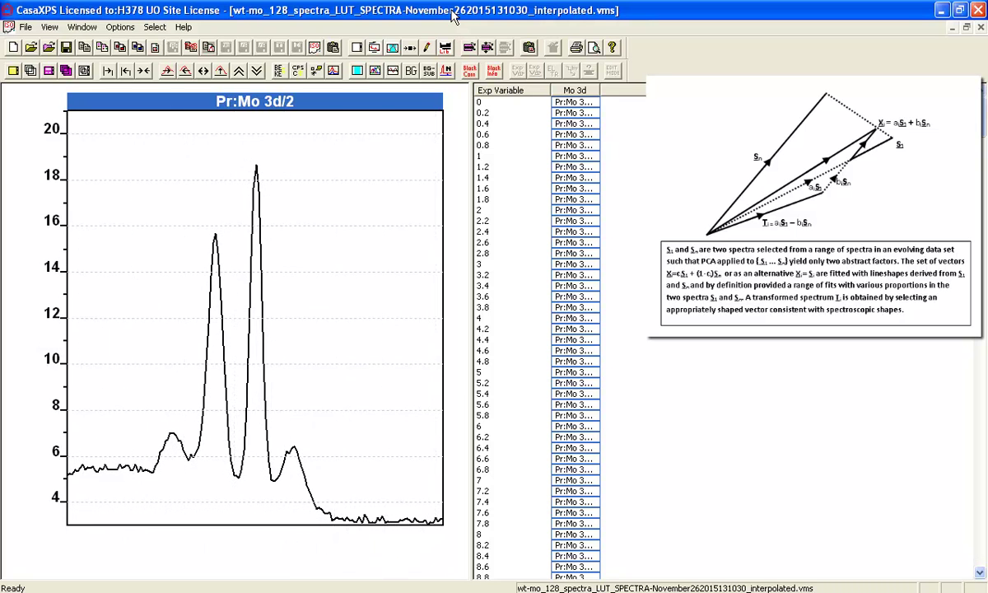
key(Down)
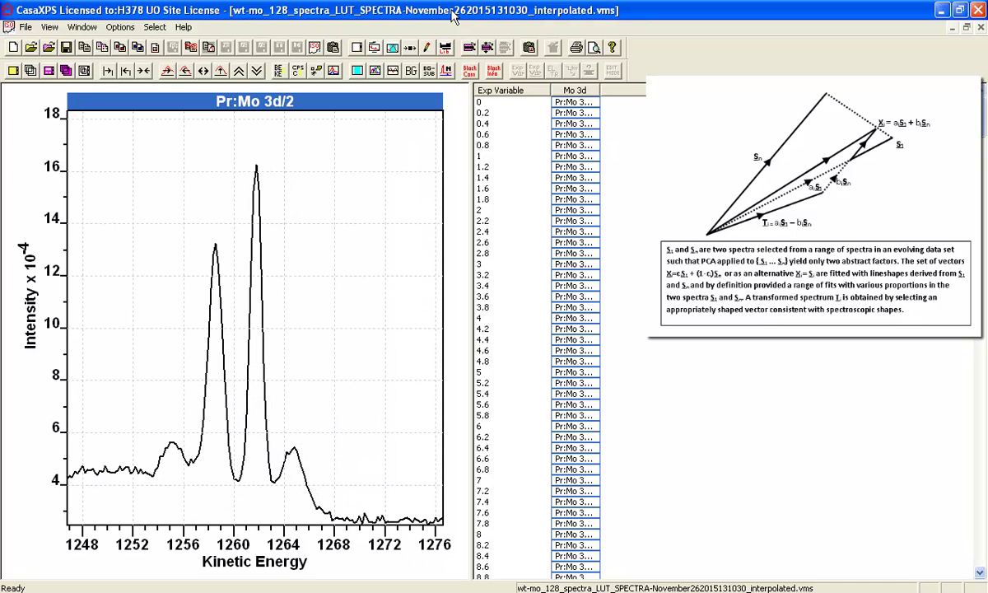
key(Down)
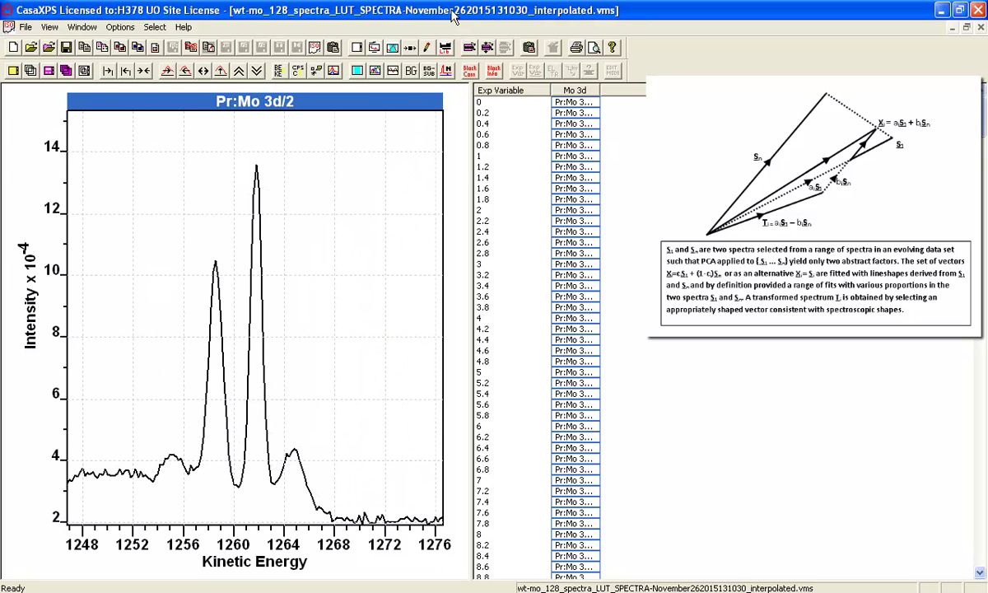
key(Down)
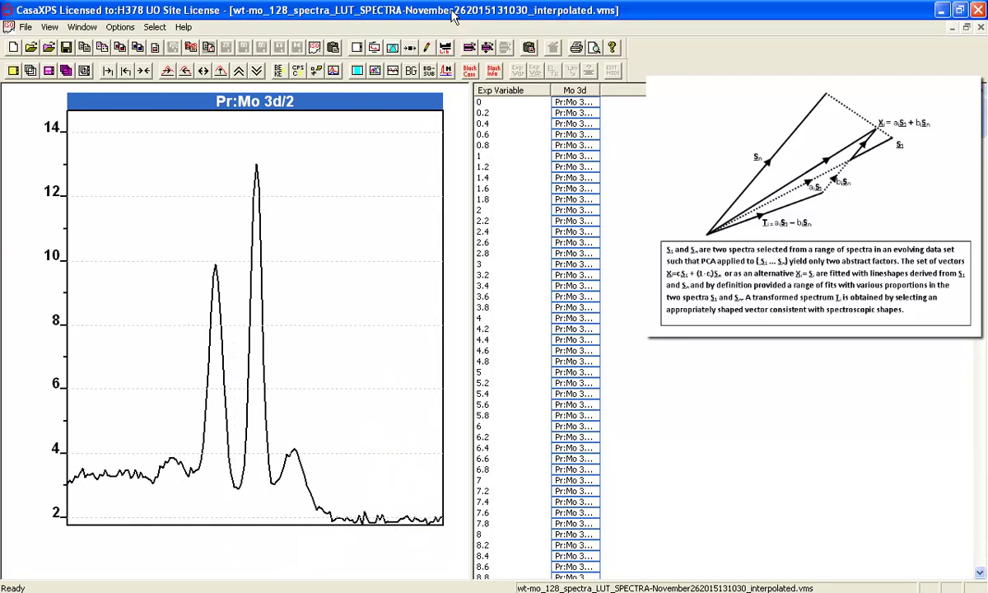
key(Down)
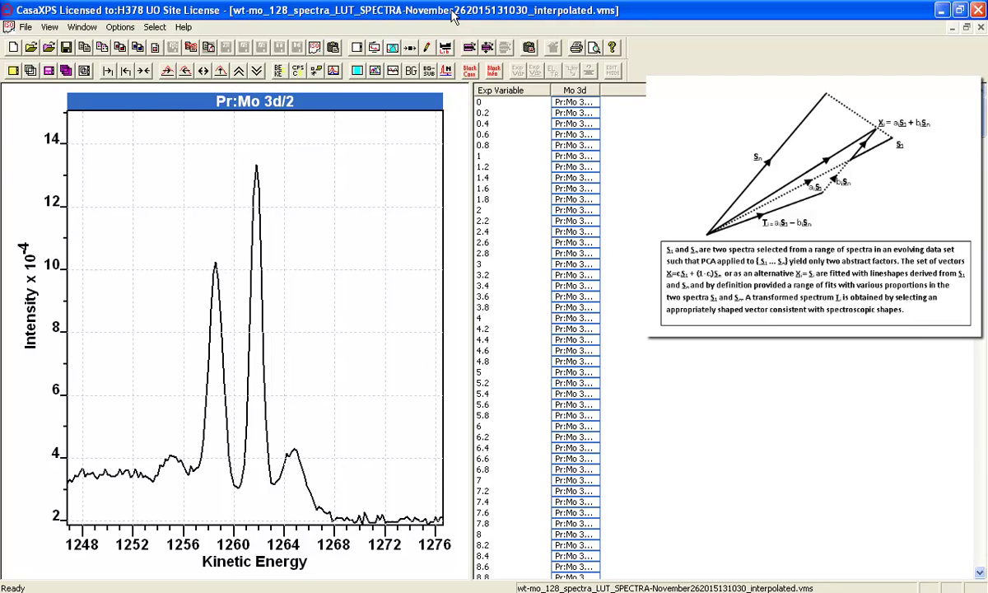
key(Down)
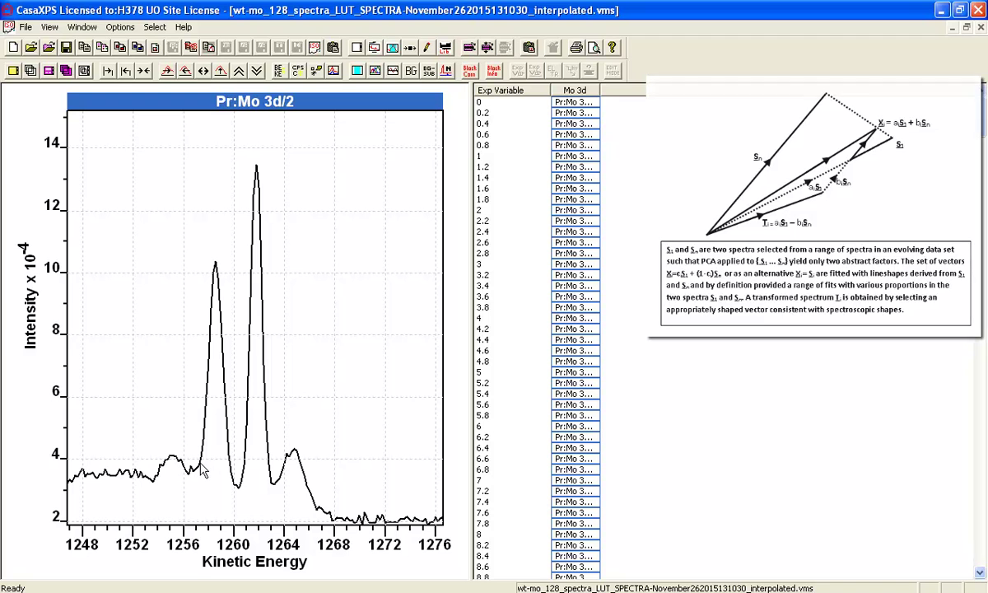
Move Spectrum Processing aside and save a processed copy of the selected blocks from the PCA tab
click(381, 45)
drag(409, 129, 700, 180)
click(851, 206)
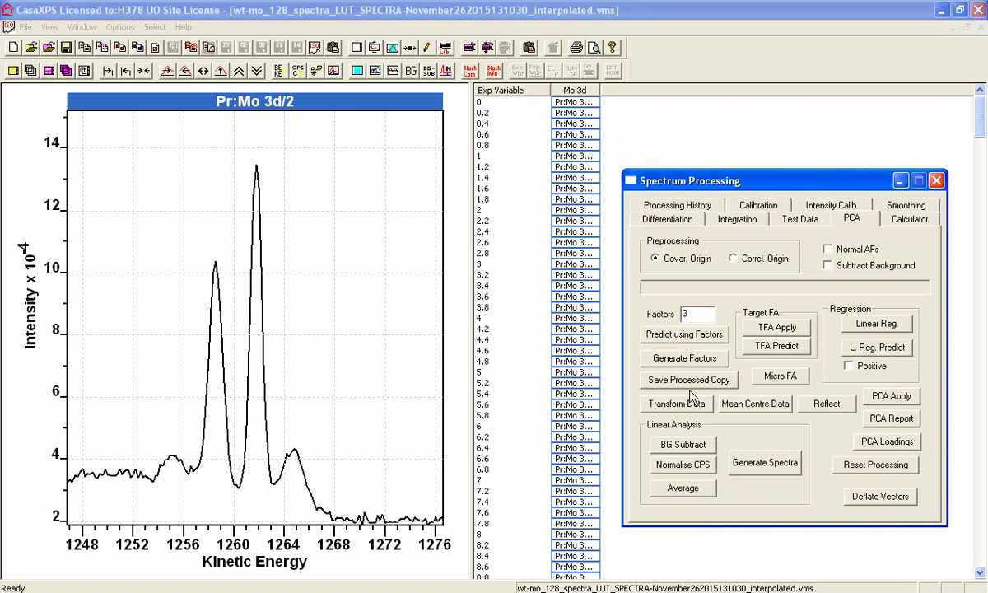
click(659, 379)
click(939, 244)
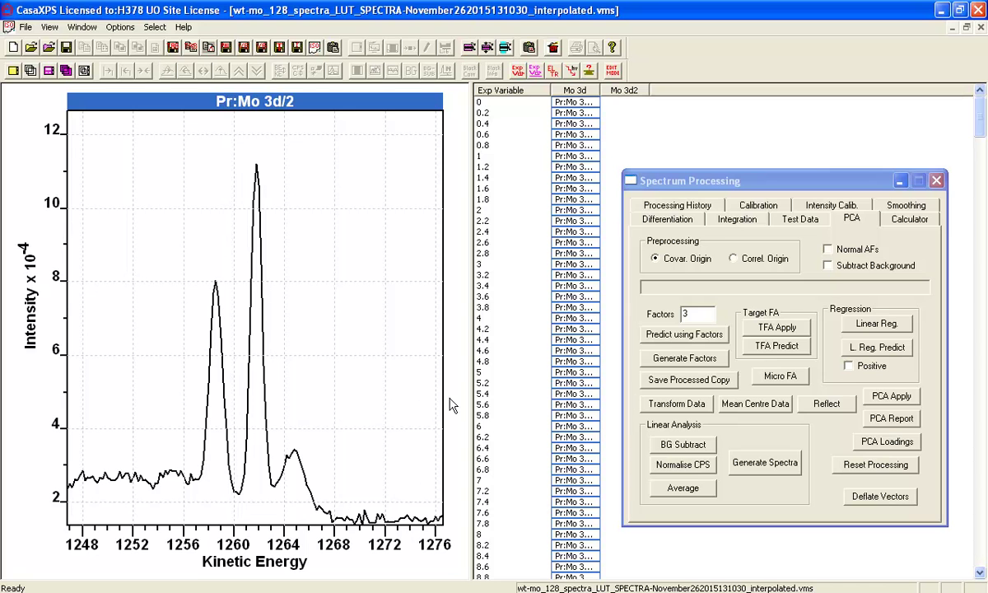
Save a processed copy of the current spectrum, creating the new Mo 3d3 column
click(669, 391)
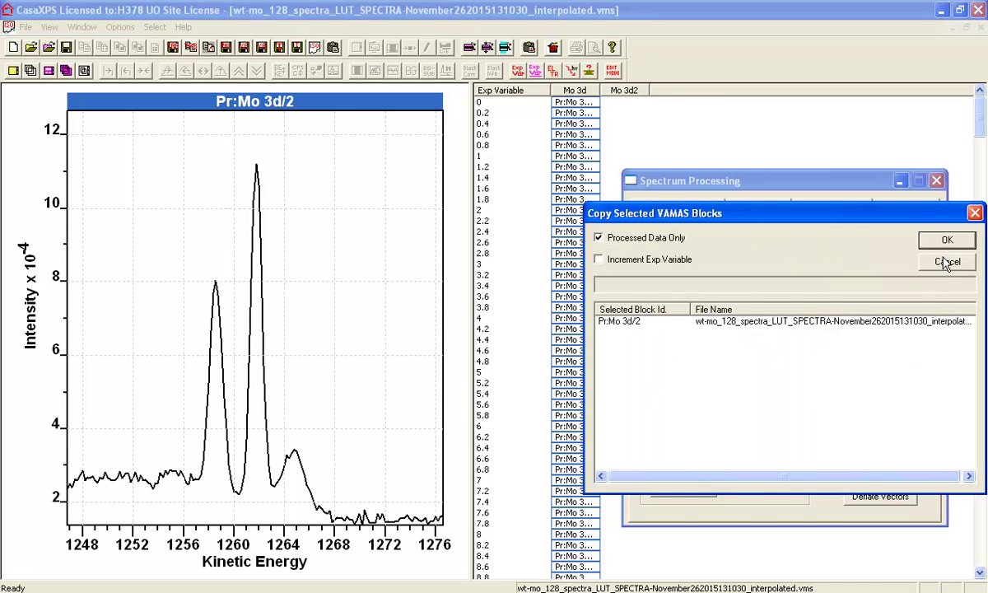
click(961, 237)
click(674, 91)
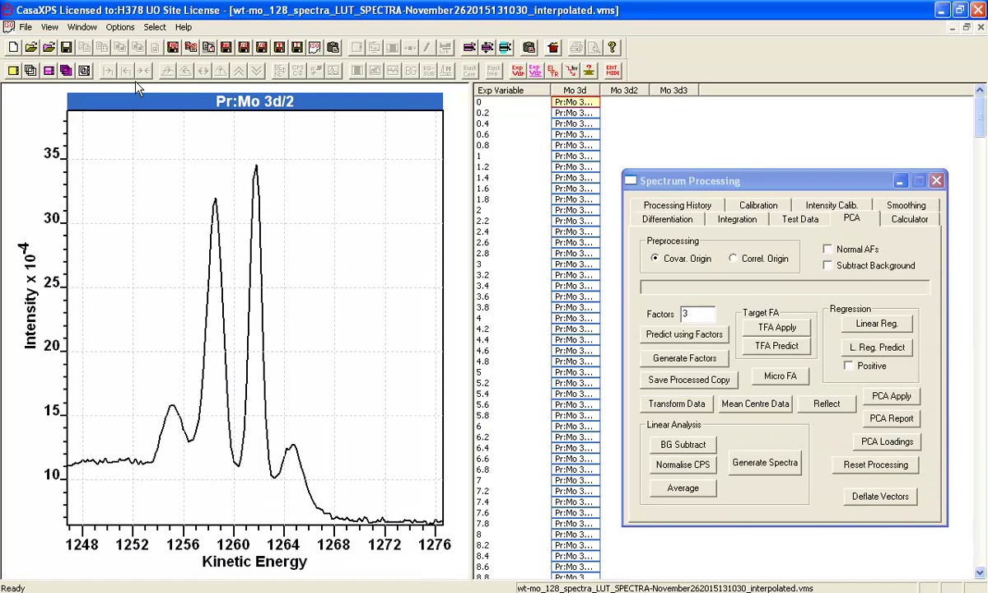
click(30, 70)
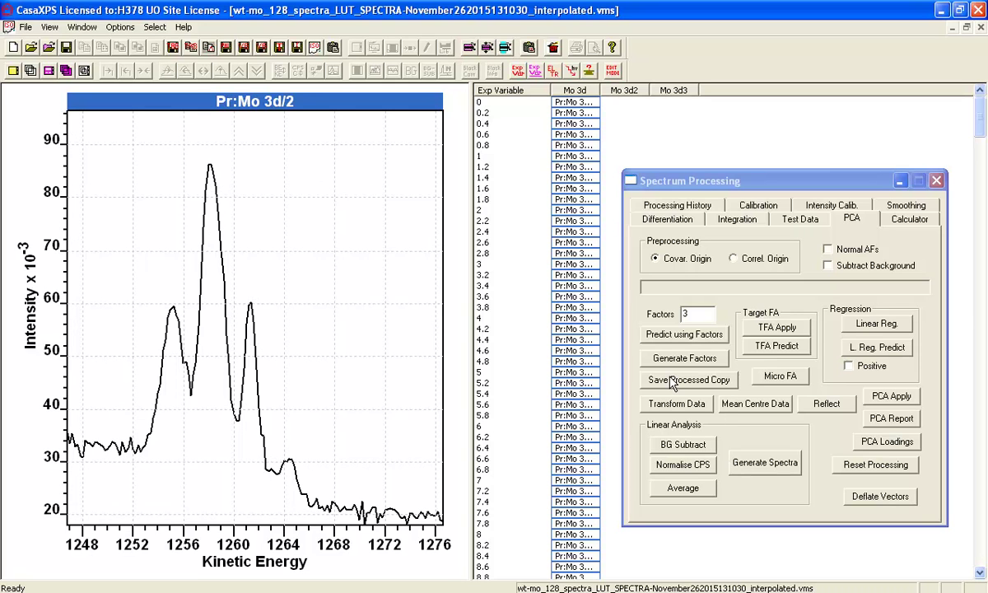
Save another processed copy as the Mo 3d4 column and overlay the Mo 3d3 and Mo 3d4 spectra
click(642, 380)
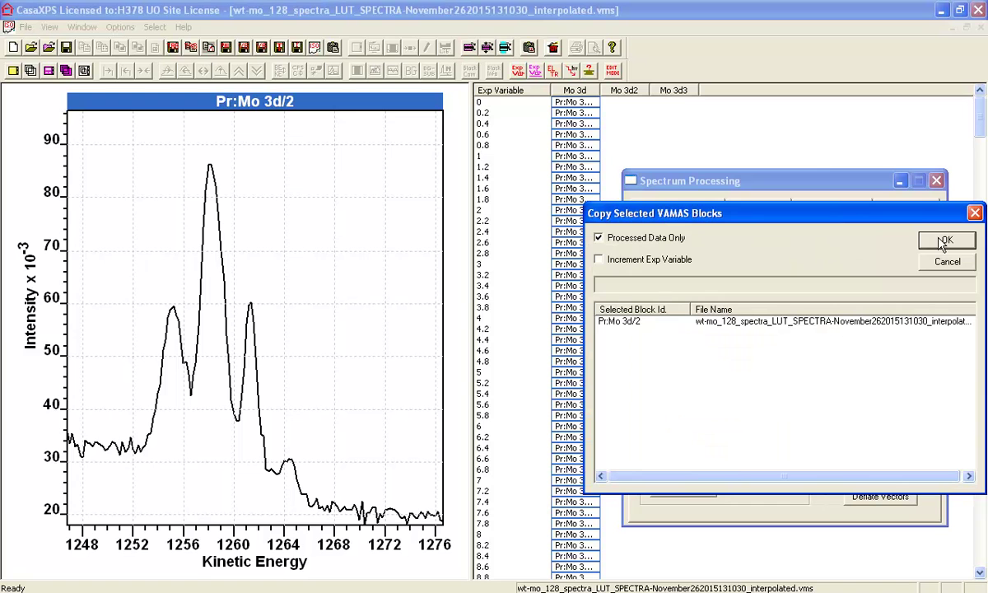
click(945, 241)
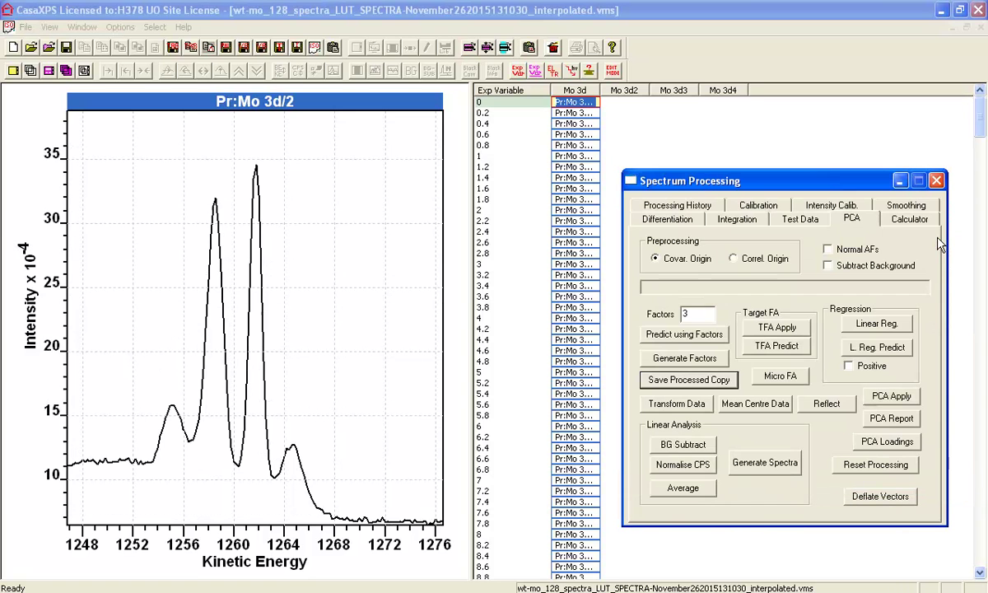
click(979, 111)
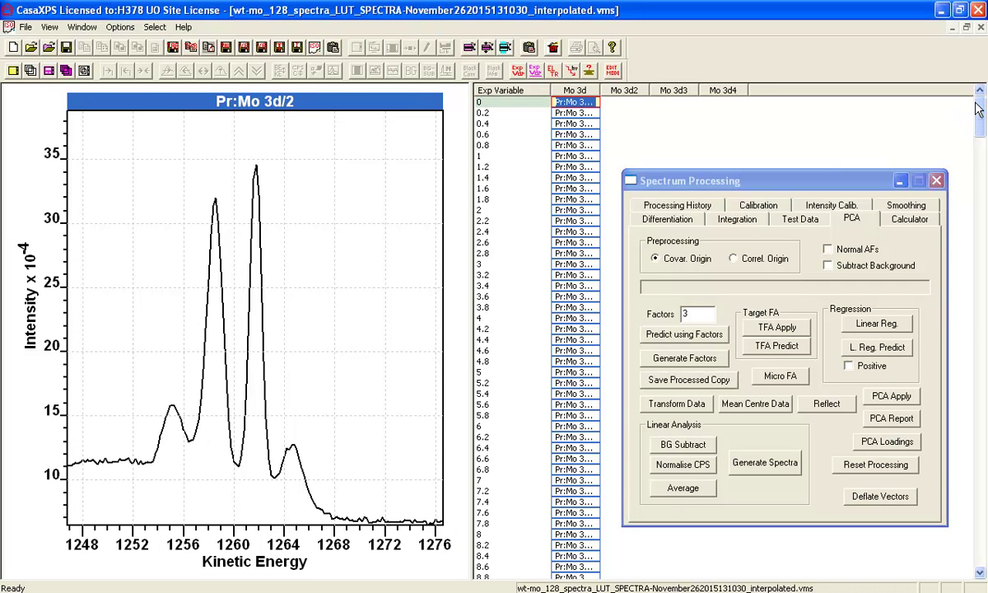
click(671, 90)
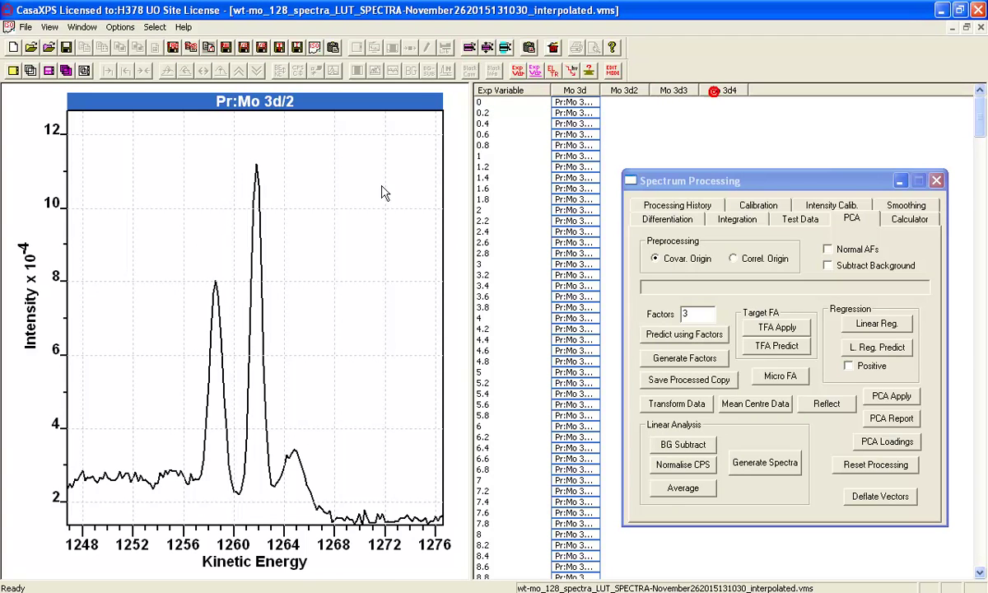
click(219, 265)
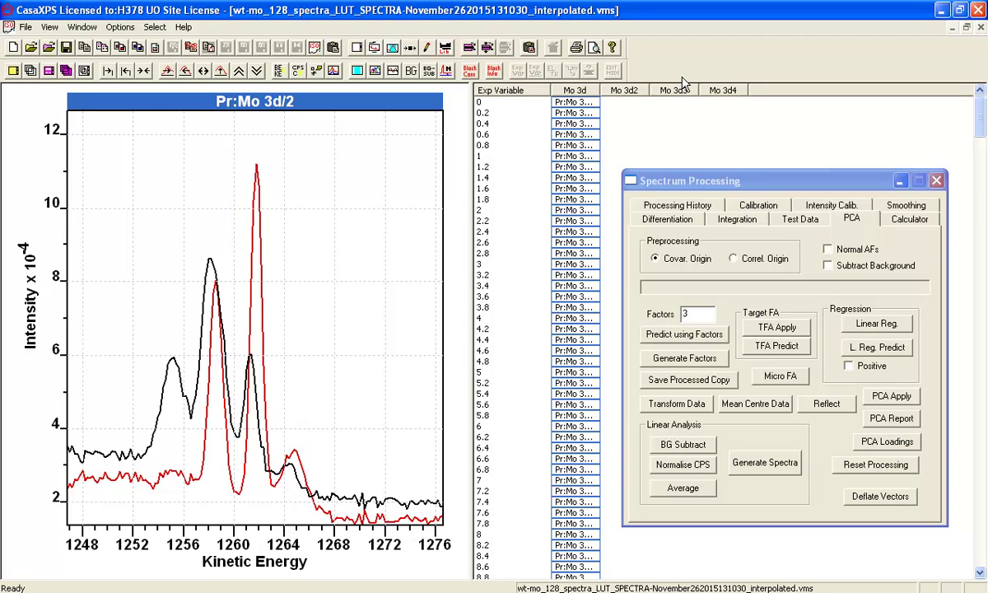
click(82, 26)
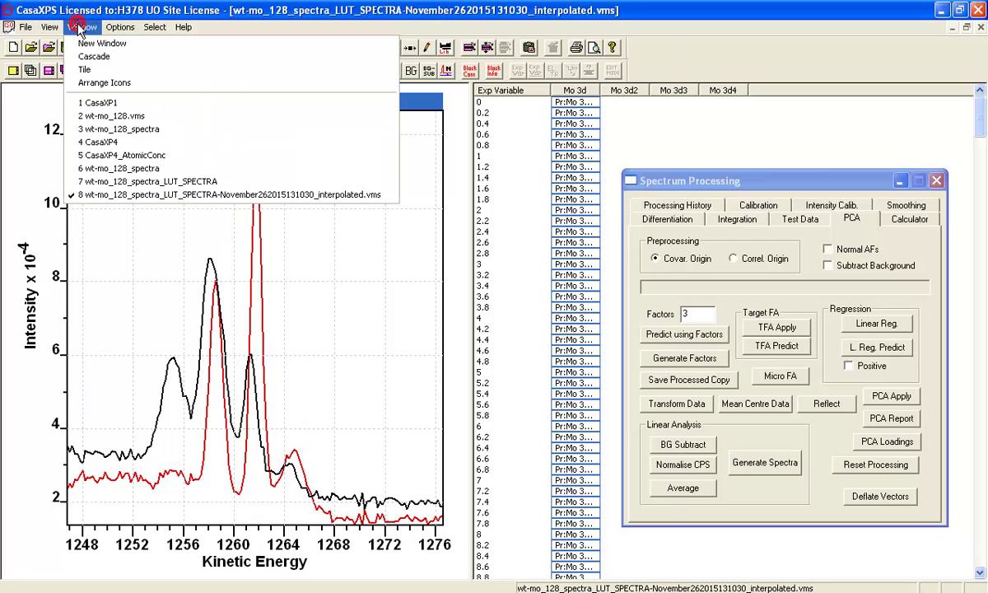
Paste the two basis spectra into the wt-mo_128_spectra_LUT_SPECTRA file
click(97, 186)
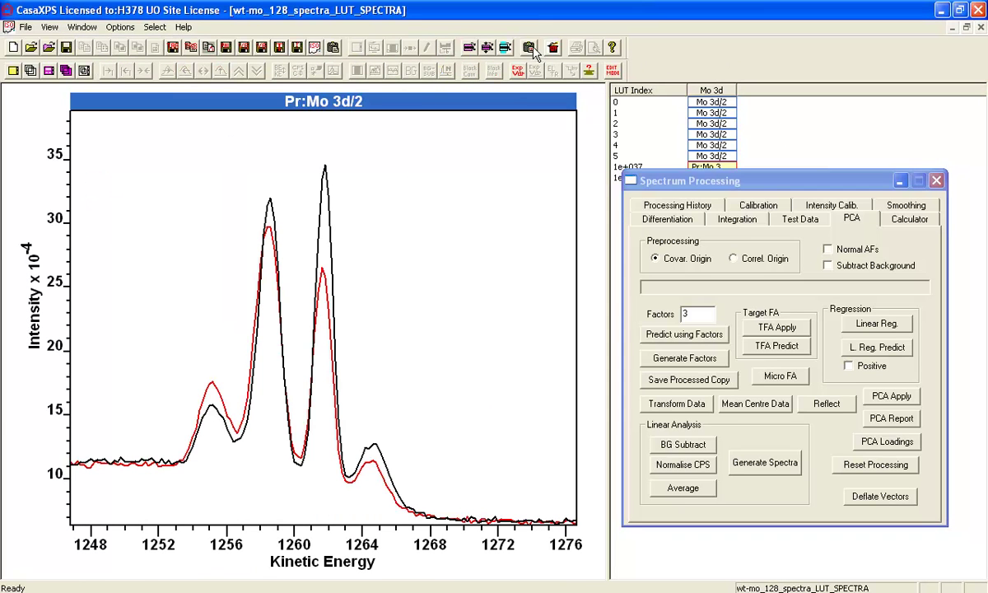
click(491, 45)
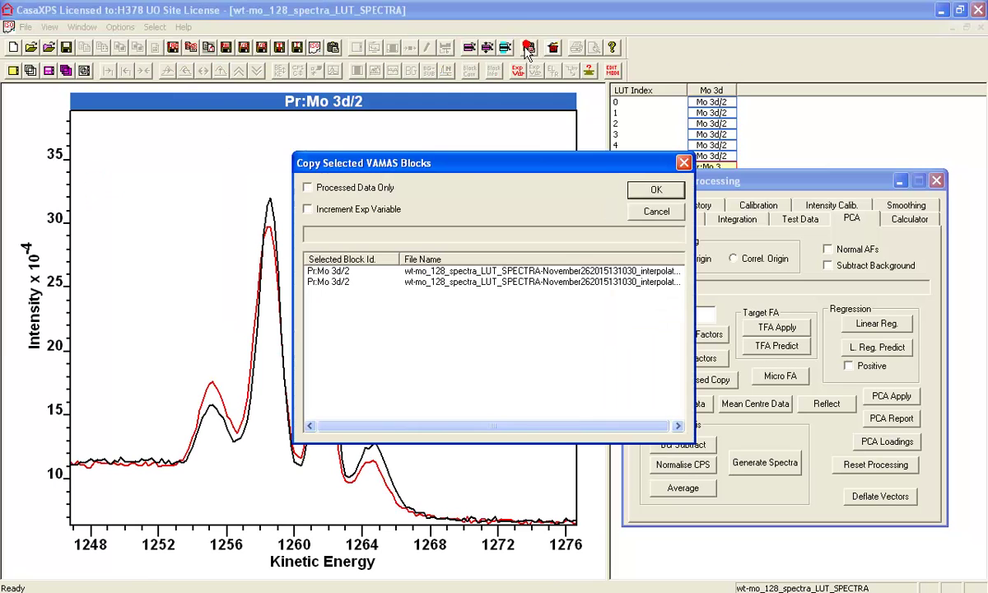
click(655, 189)
Overlay the two pasted basis spectra, then select the Mo 3d column to decompose
drag(734, 181, 801, 286)
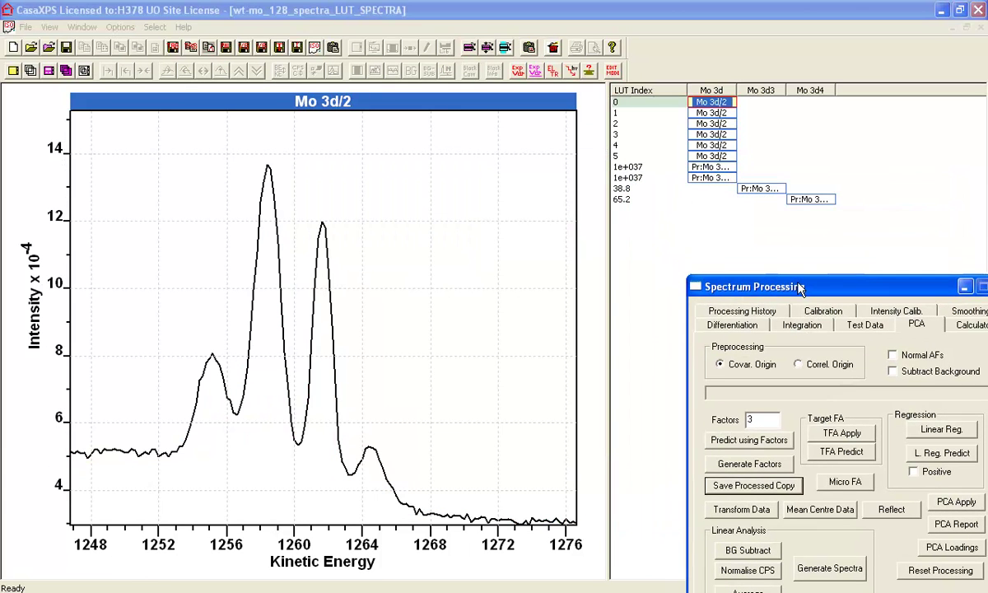
click(761, 189)
shift+click(811, 199)
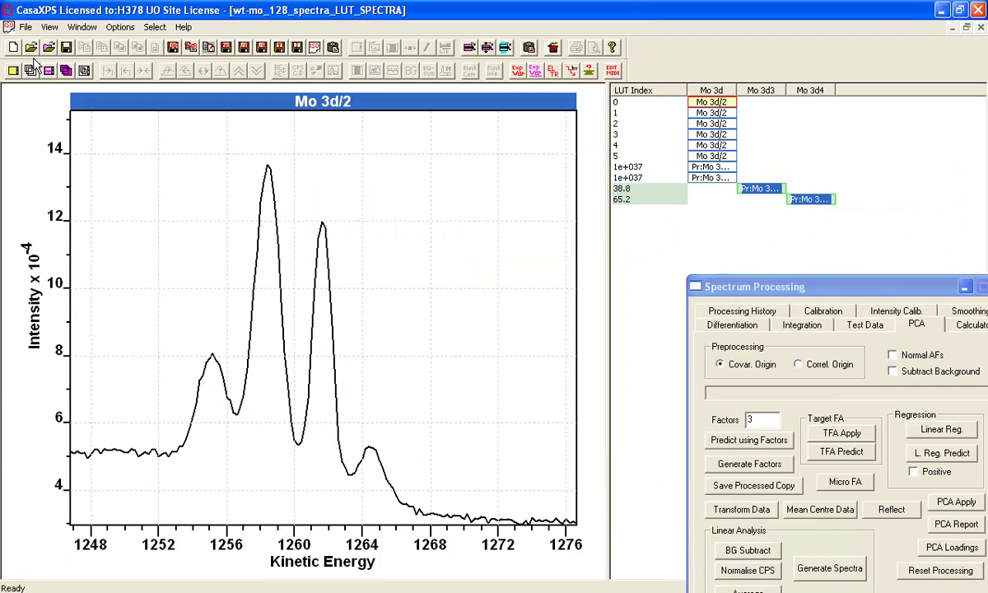
click(31, 70)
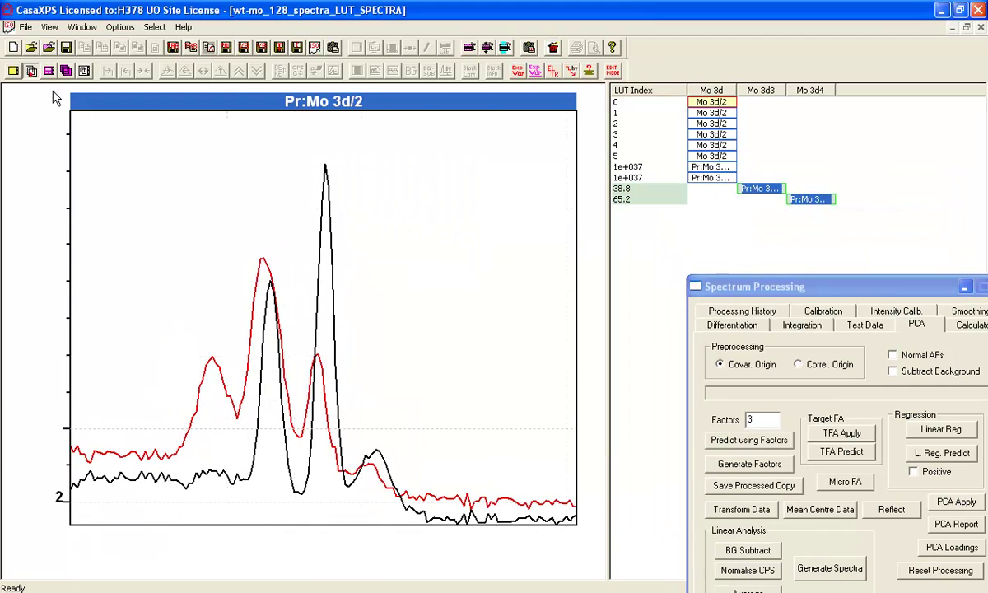
click(672, 89)
drag(737, 286, 712, 248)
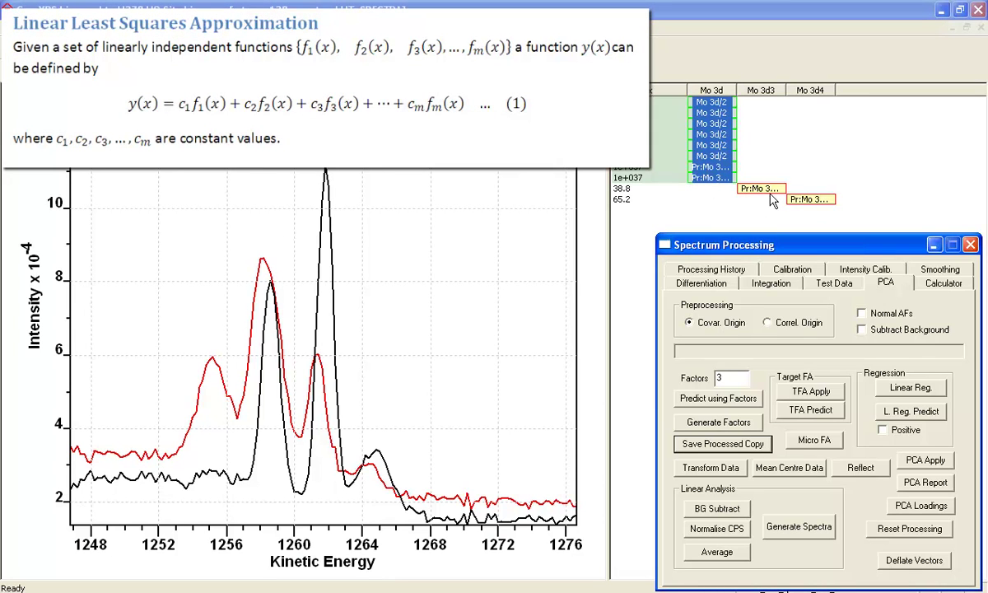
Generate least-squares fits of the LUT Mo 3d spectra and overlay each fit with its two components
click(801, 531)
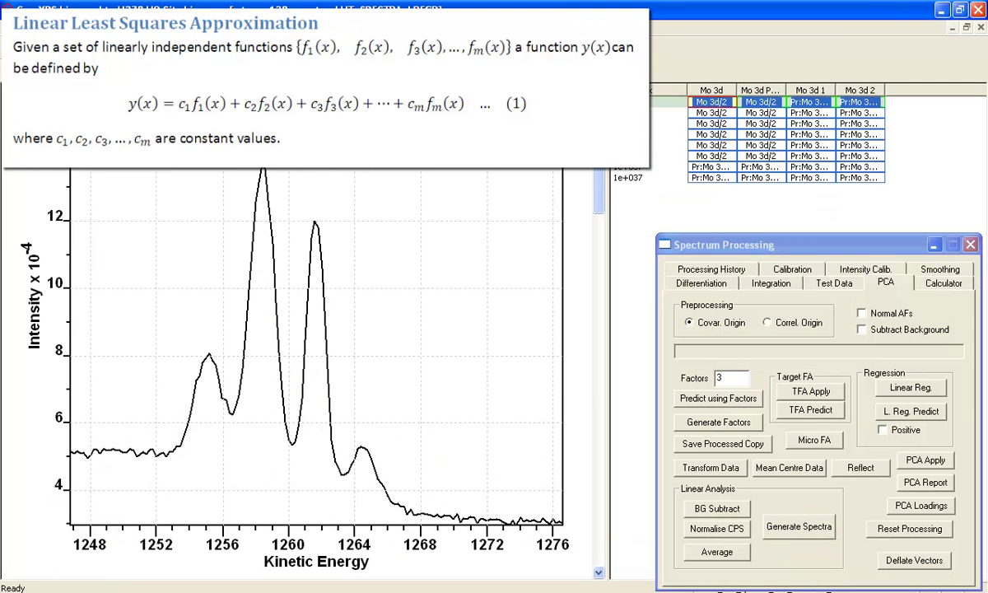
click(620, 100)
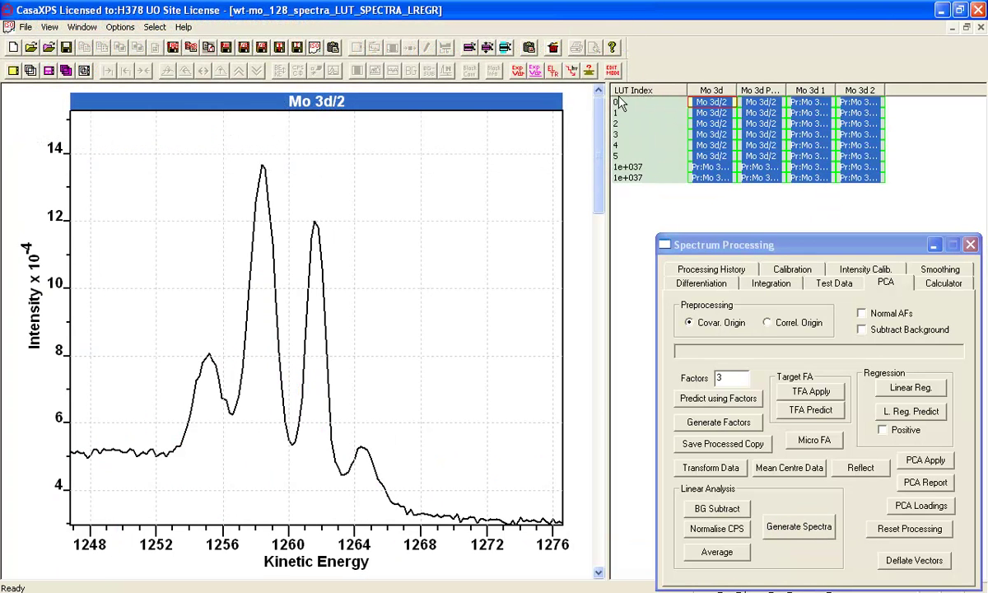
click(83, 70)
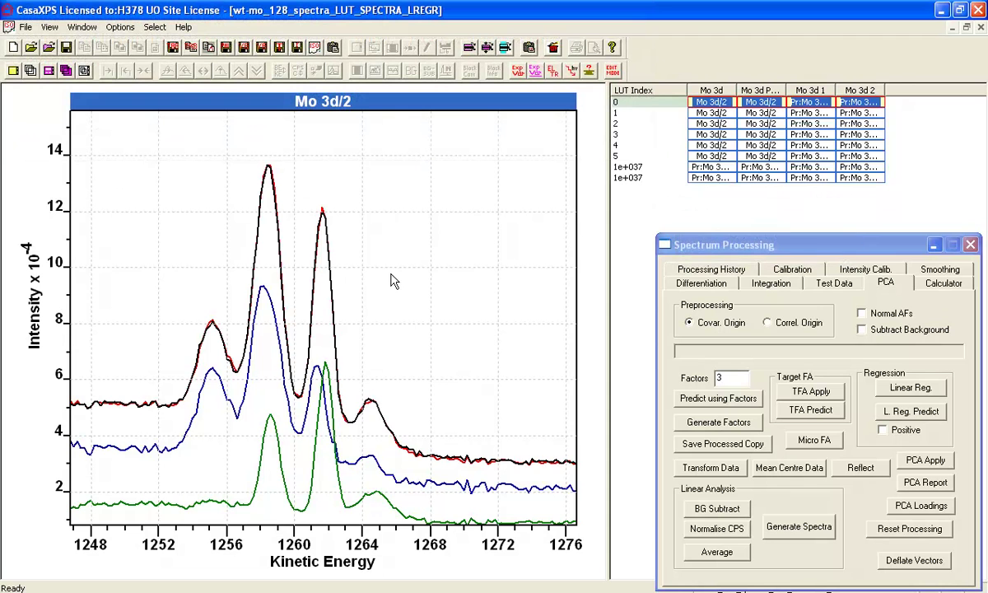
Step up and down through the fits for each LUT spectrum
key(Down)
key(Down)
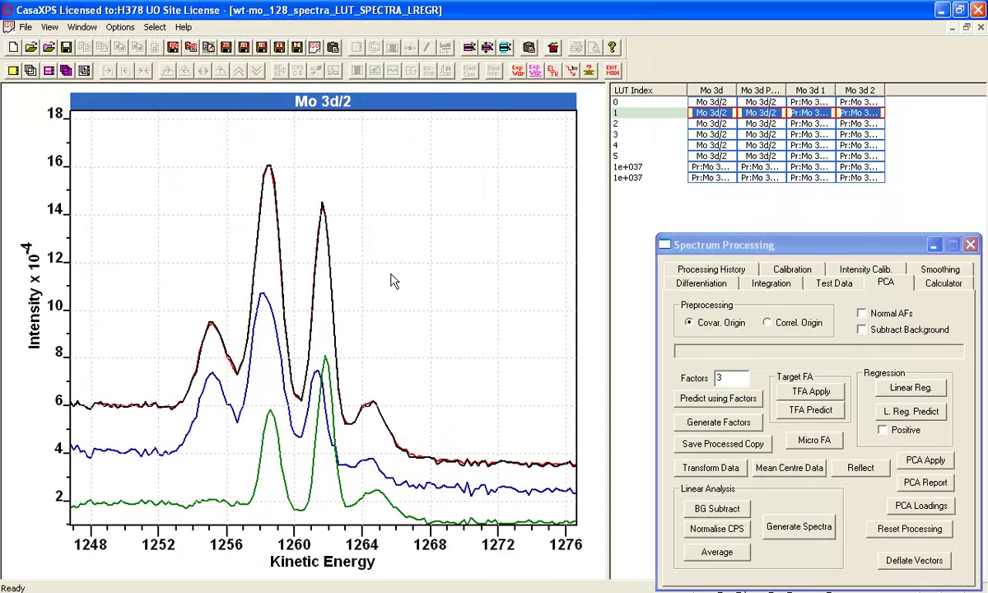
key(Down)
key(Down)
key(Down)
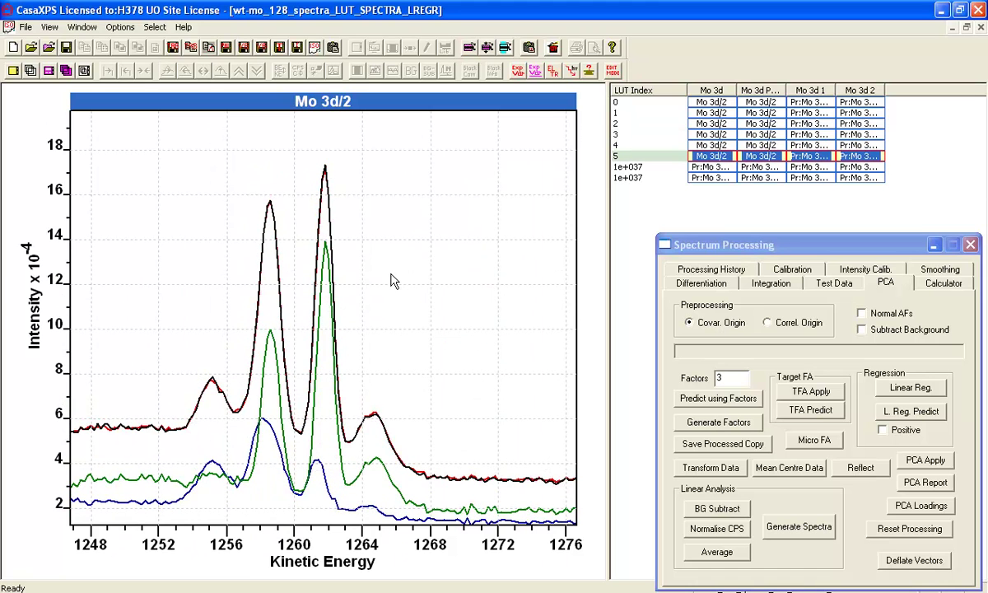
key(Up)
key(Up)
key(Up)
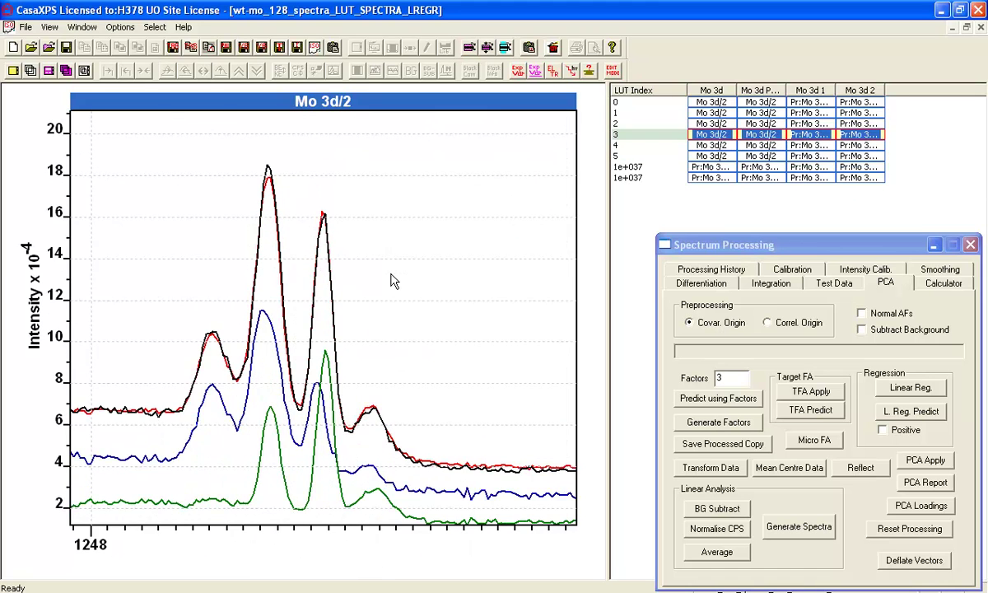
key(Up)
key(Up)
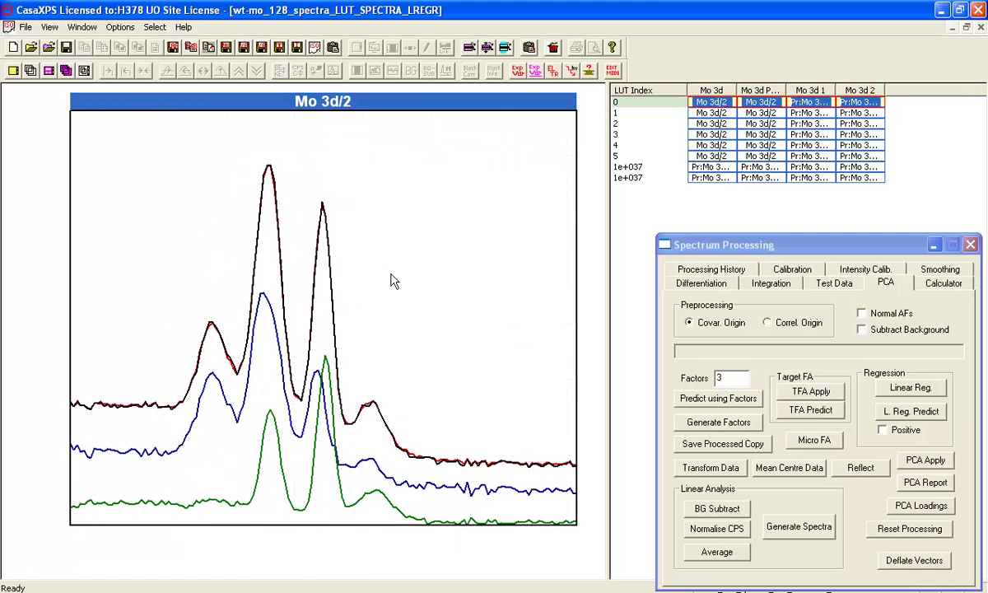
key(Down)
key(Down)
key(Down)
key(Down)
key(Down)
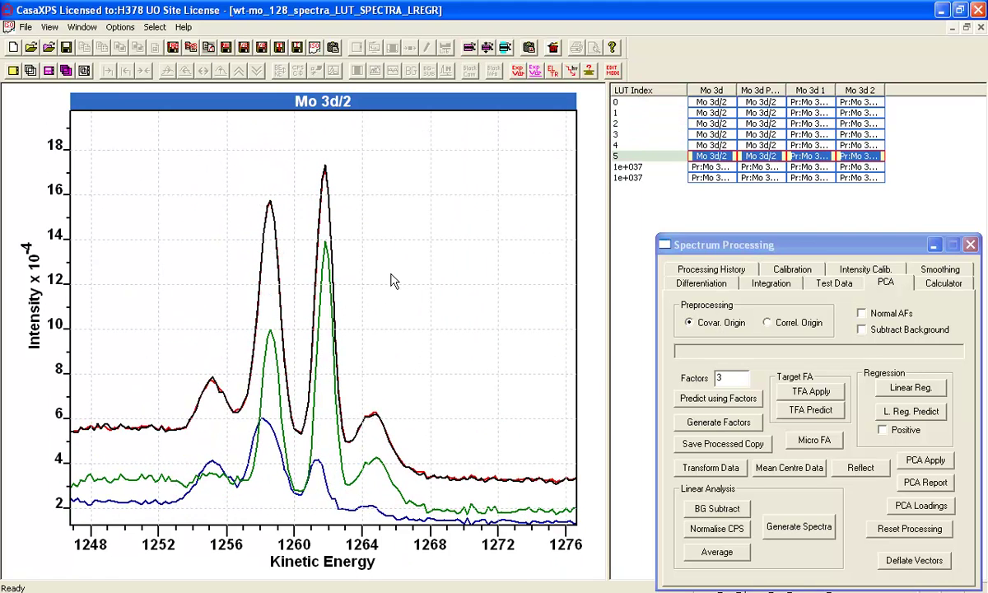
key(Down)
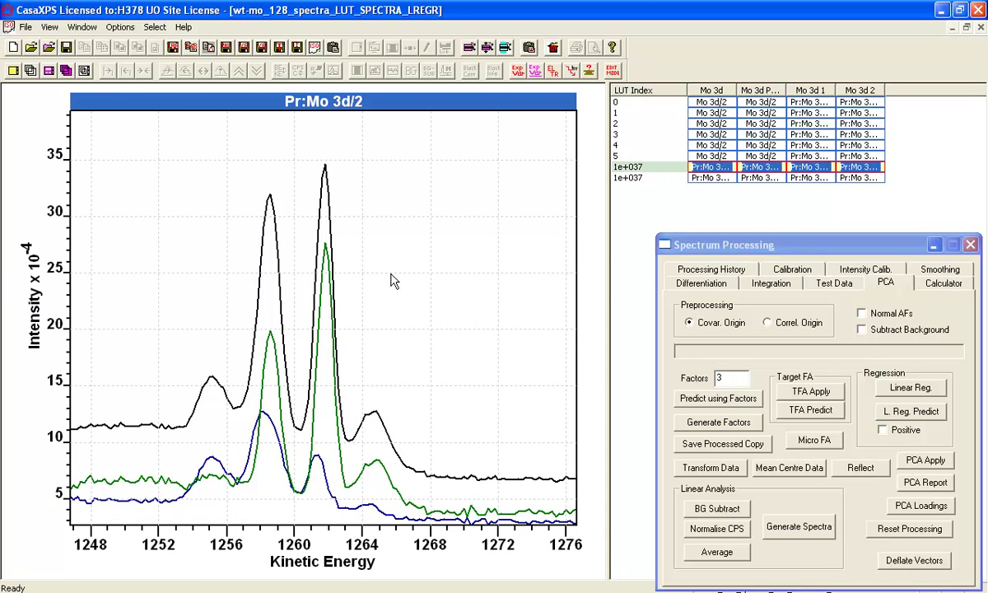
Return to LUT row 4 and display its first, then second, fitted component alone
key(Up)
key(Up)
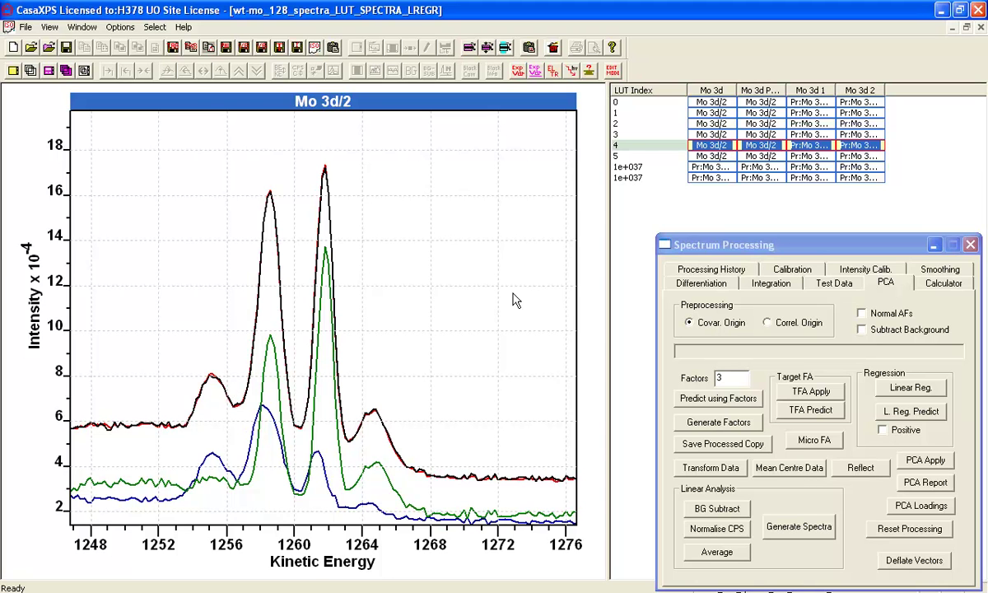
click(808, 147)
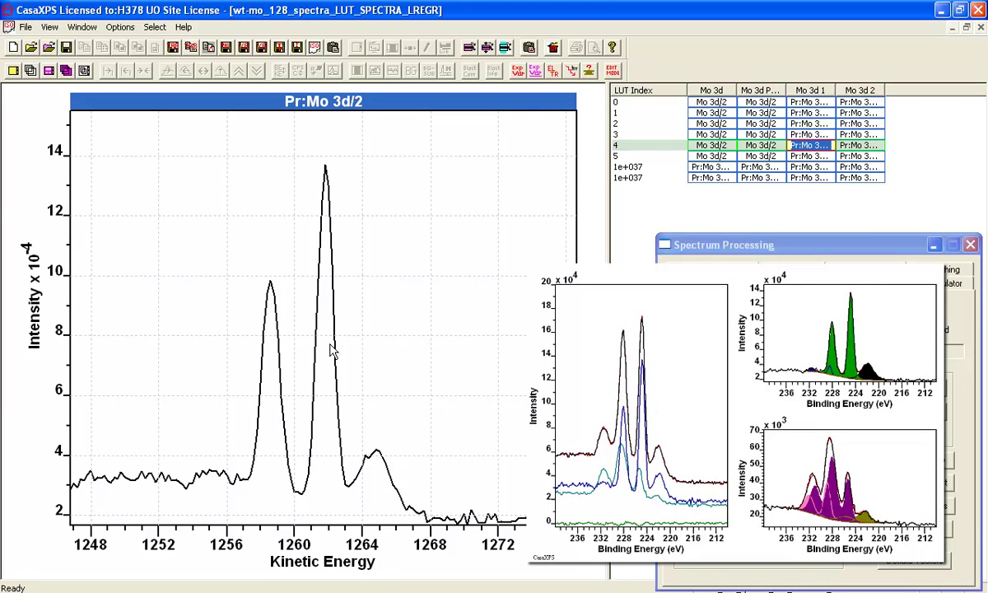
click(858, 144)
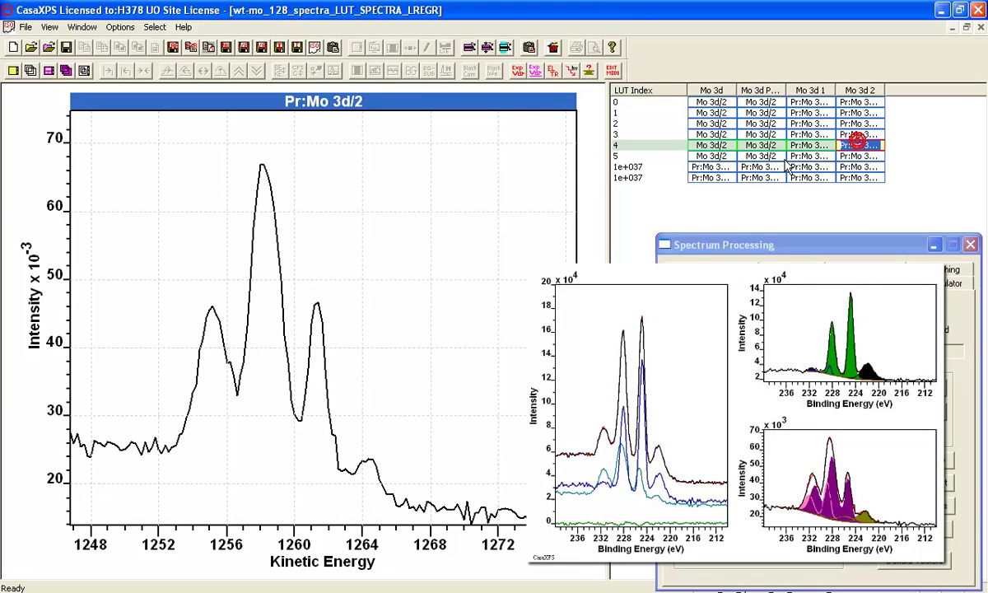